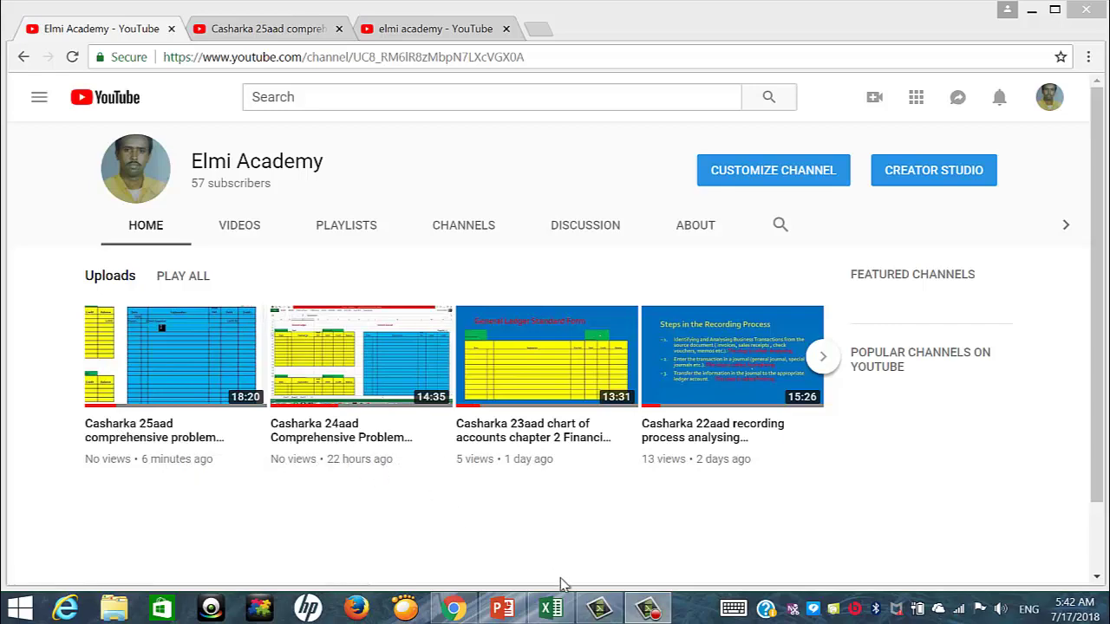
Switch to the Exerise 1 chapter 2 workbook in Excel and examine the General Ledger, General Journal and March 2 rent entry on Sheet2.
mouse_move(553, 611)
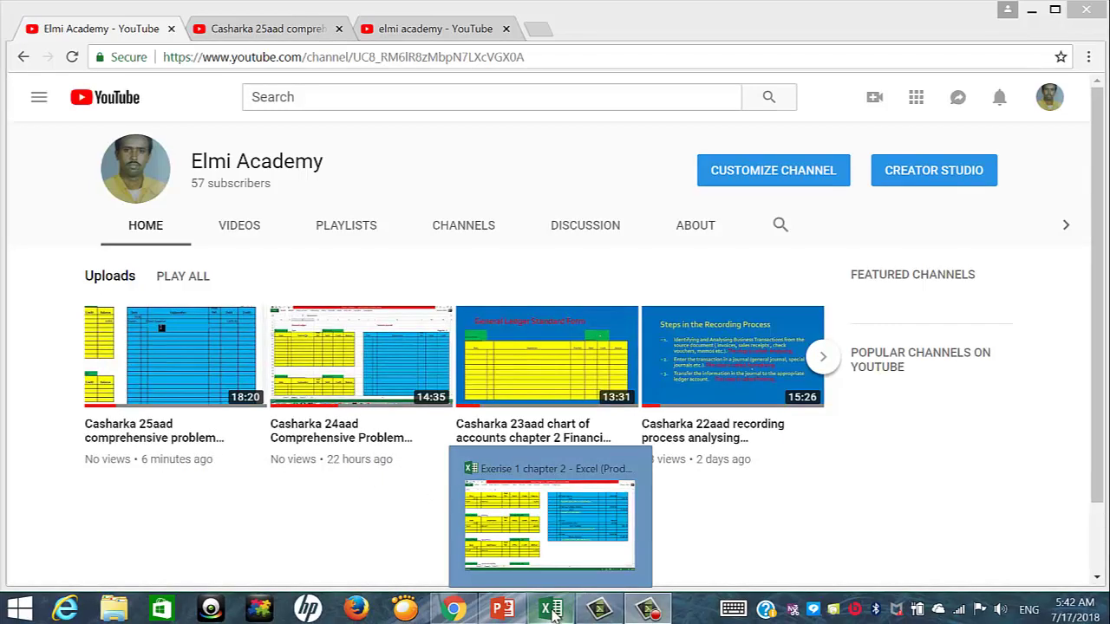
left_click(560, 500)
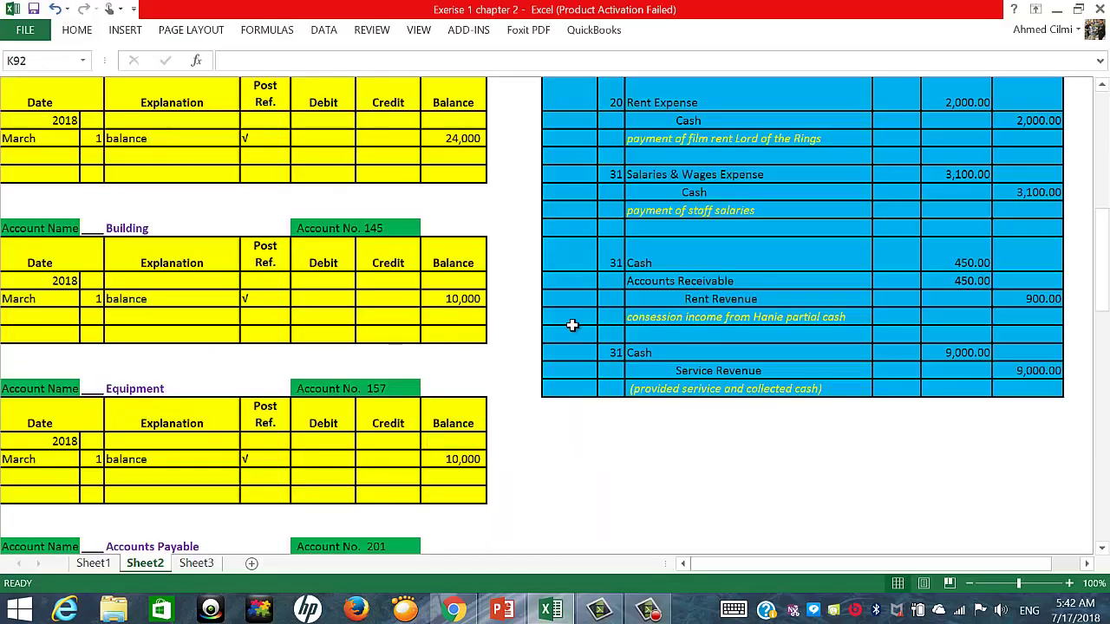
scroll(572, 322, "up", 6)
scroll(642, 312, "up", 3)
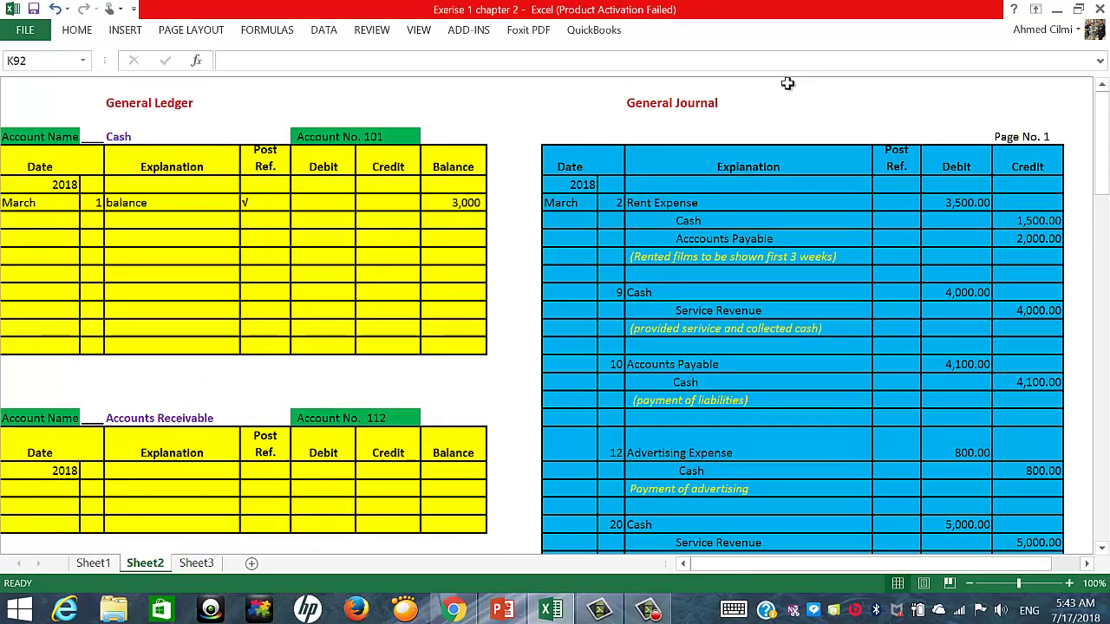
left_click(685, 104)
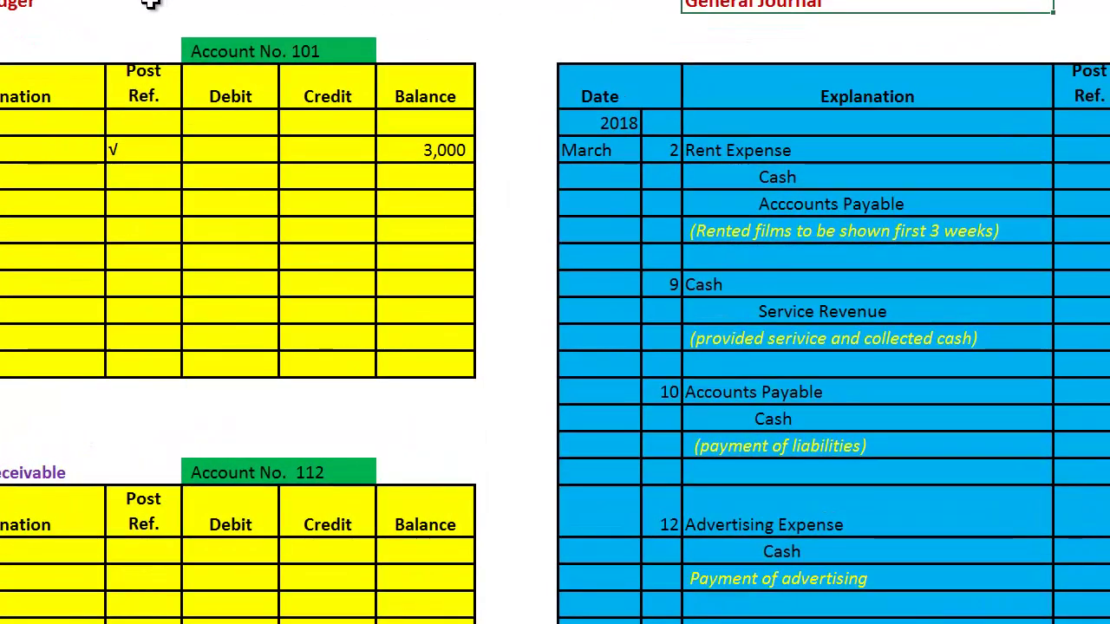
left_click(5, 7)
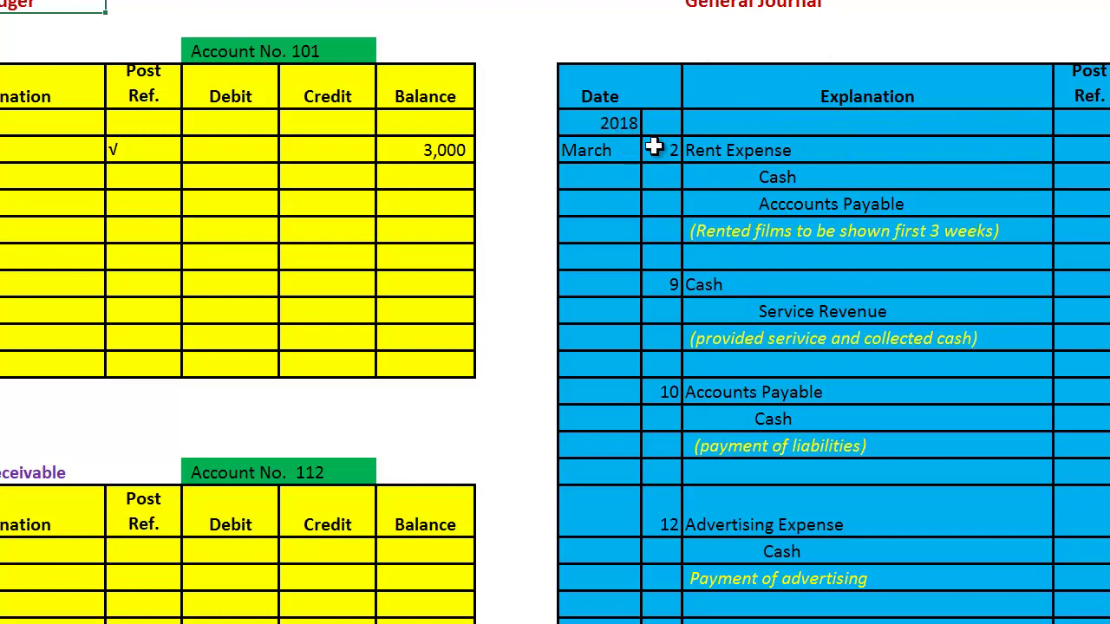
left_click(770, 176)
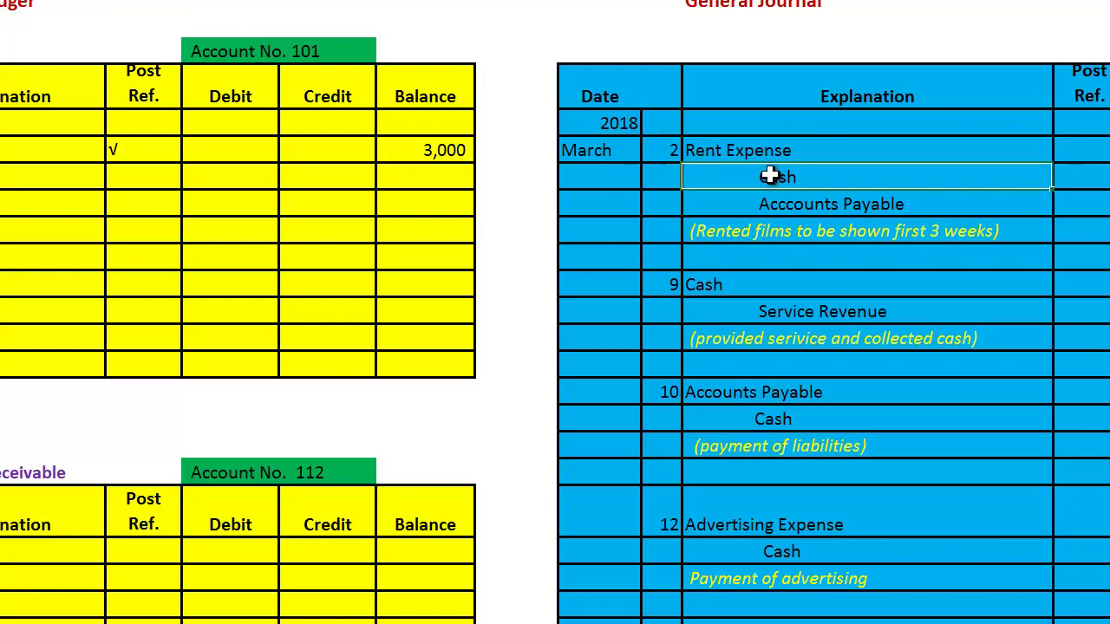
left_click(802, 229)
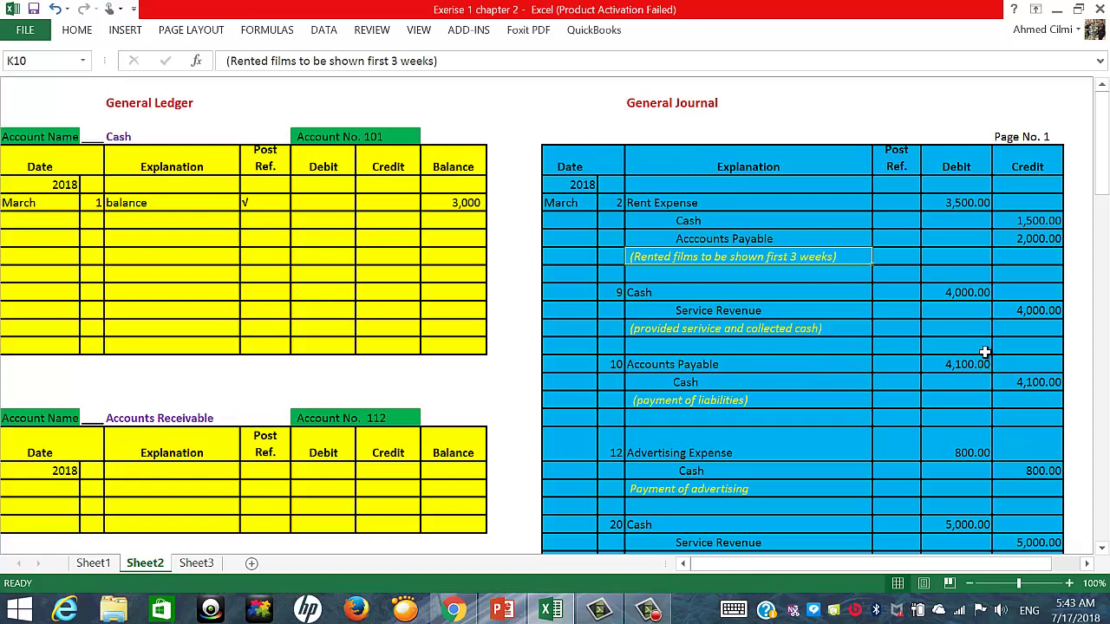
Read the Cora Theater problem's opening balances on Sheet3 and compare them with the Cash account's beginning balance on Sheet2.
left_click(204, 565)
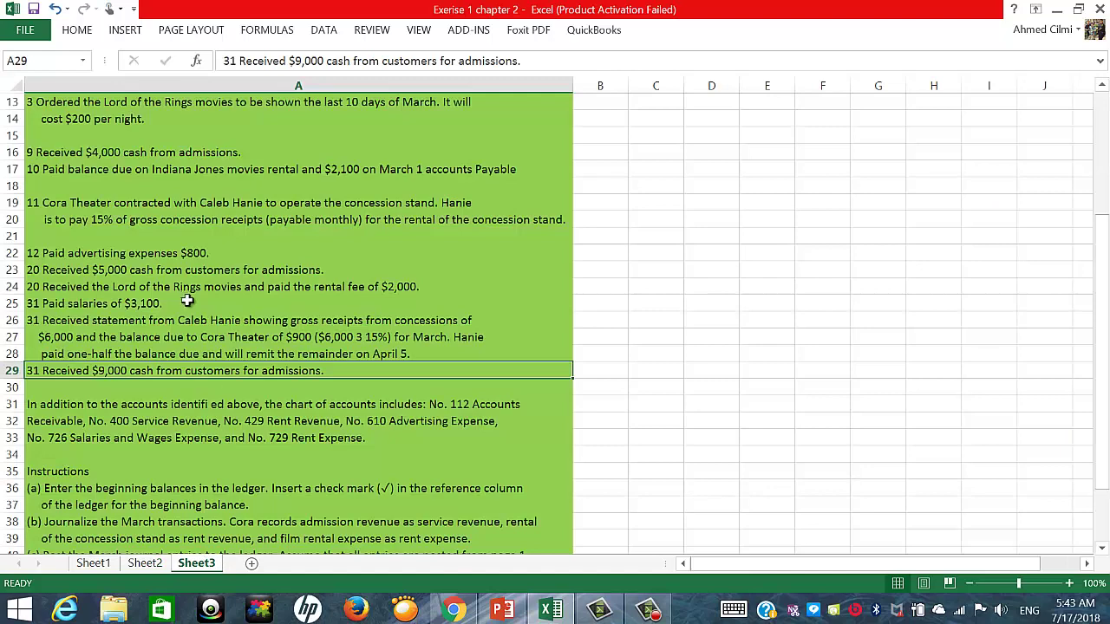
scroll(199, 299, "up", 4)
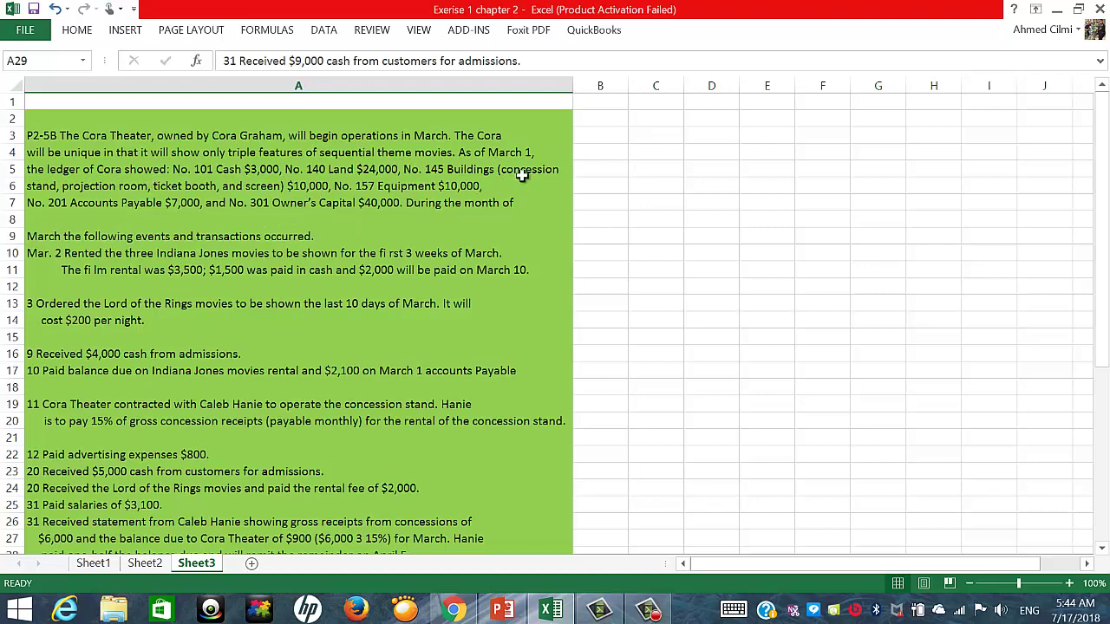
left_click(145, 564)
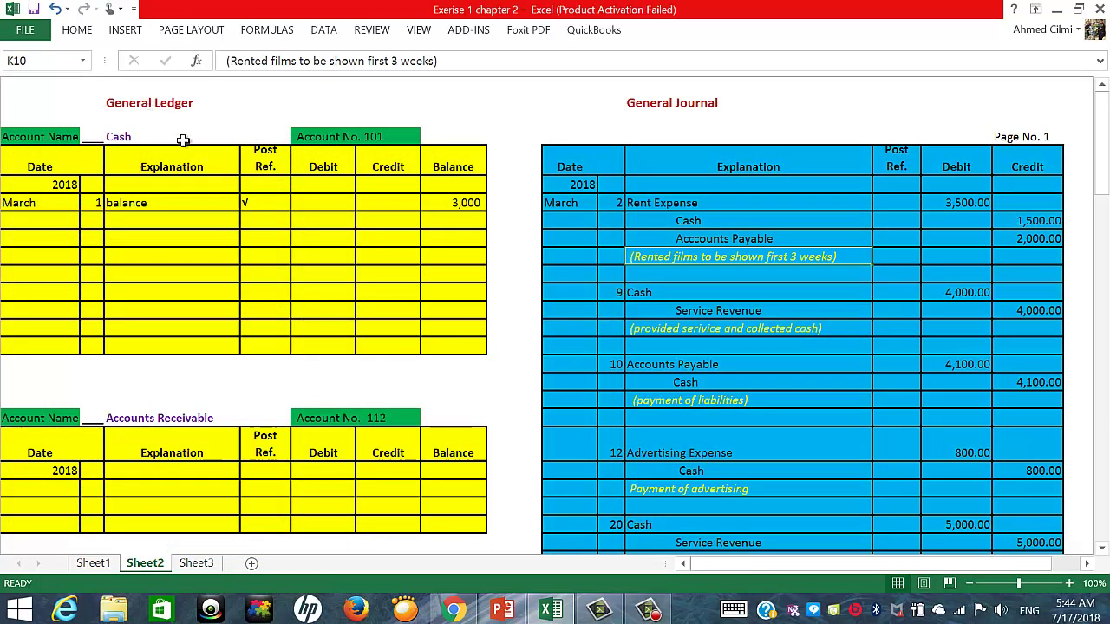
left_click(147, 203)
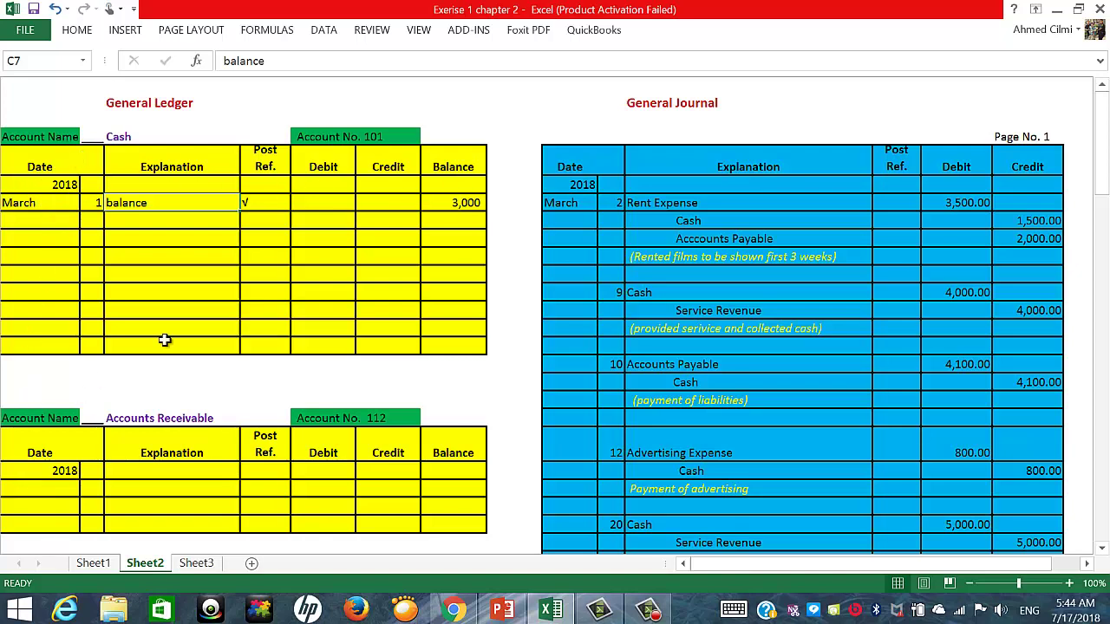
Review the ledger accounts and the March journal entries on Sheet2, starting from the March 2 rent expense entry.
scroll(360, 282, "down", 5)
scroll(364, 280, "up", 5)
left_click(729, 201)
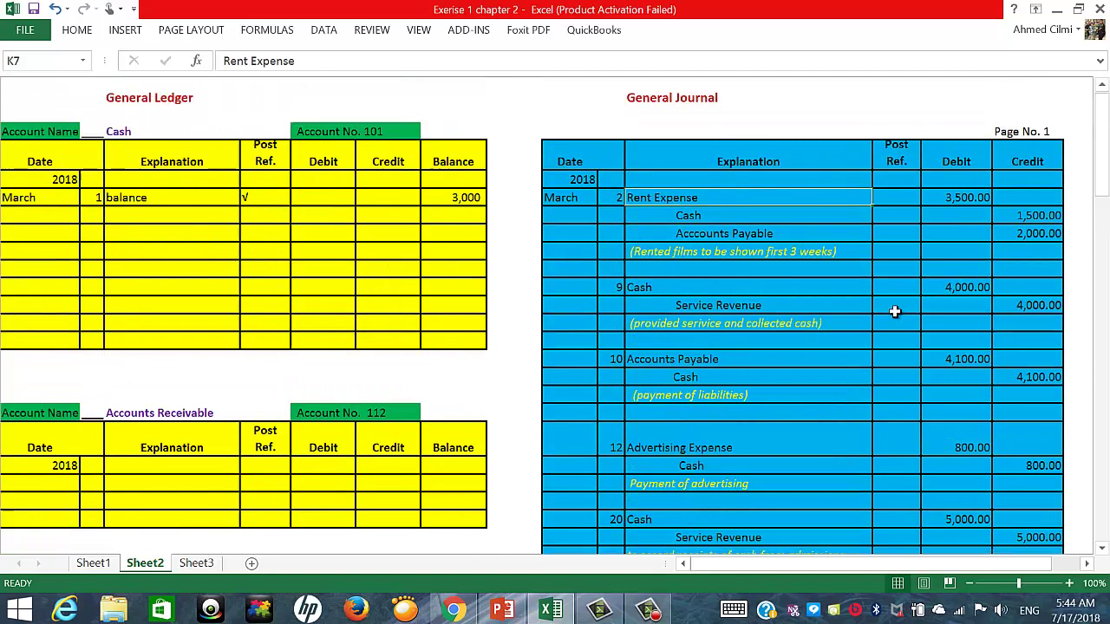
scroll(820, 322, "down", 6)
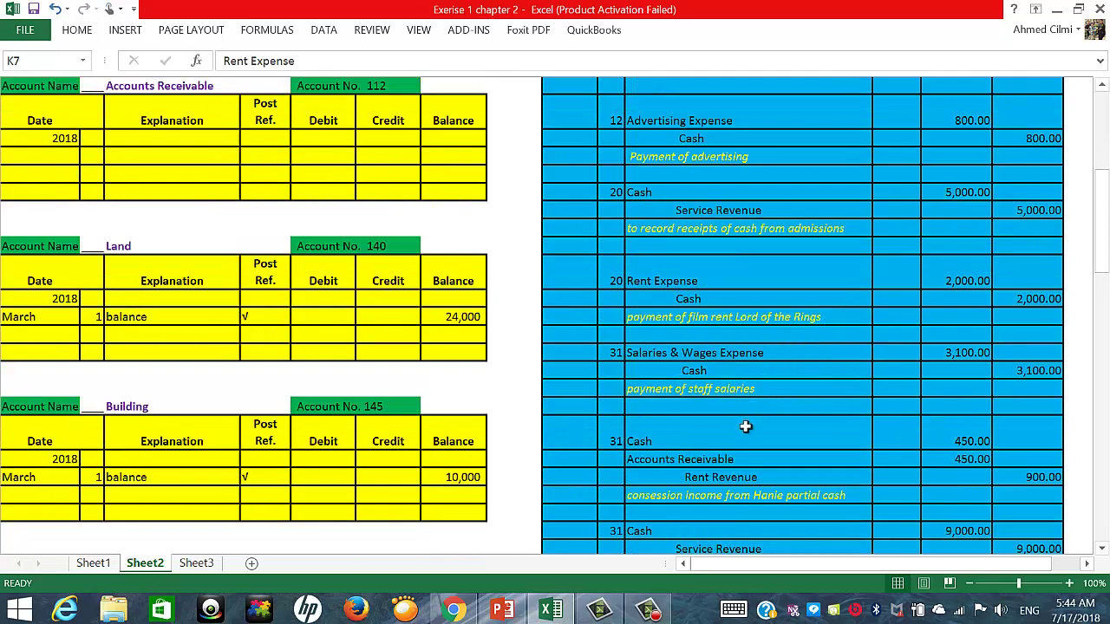
scroll(746, 416, "down", 4)
scroll(741, 388, "up", 2)
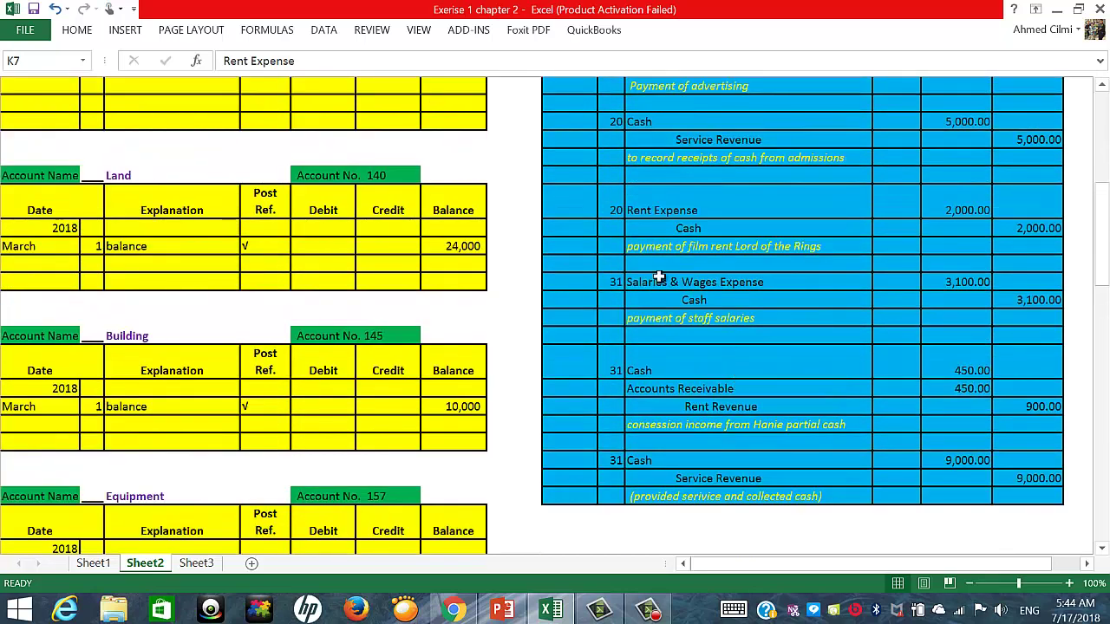
Read the March 3, 11, 12 and 20 transactions in the problem text on Sheet3.
left_click(207, 563)
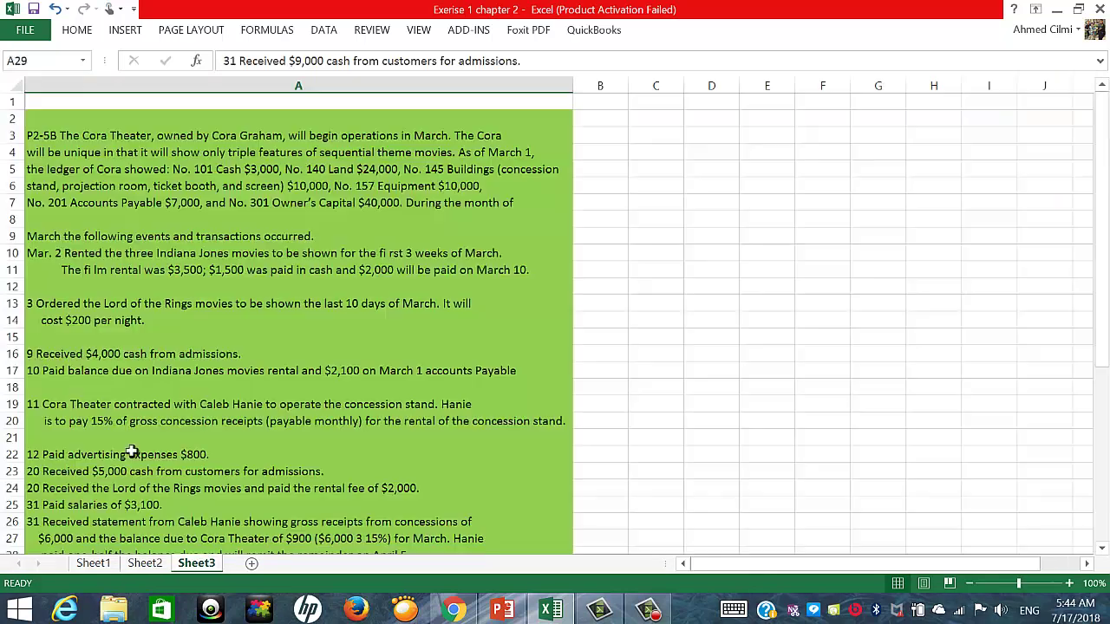
left_click(92, 302)
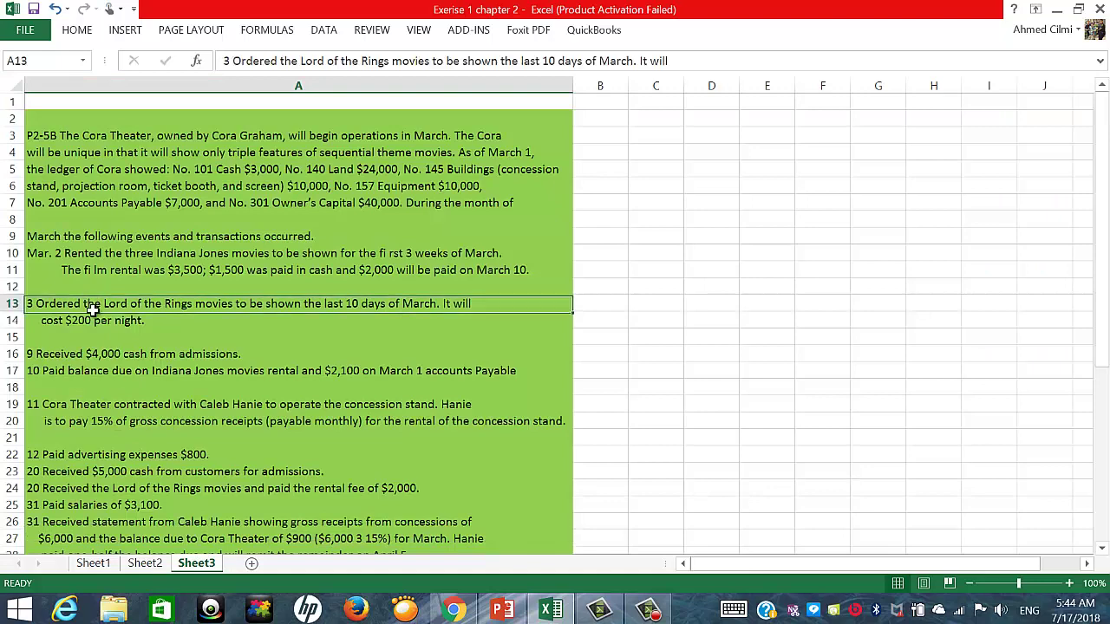
left_click(71, 418)
left_click(71, 468)
left_click(94, 455)
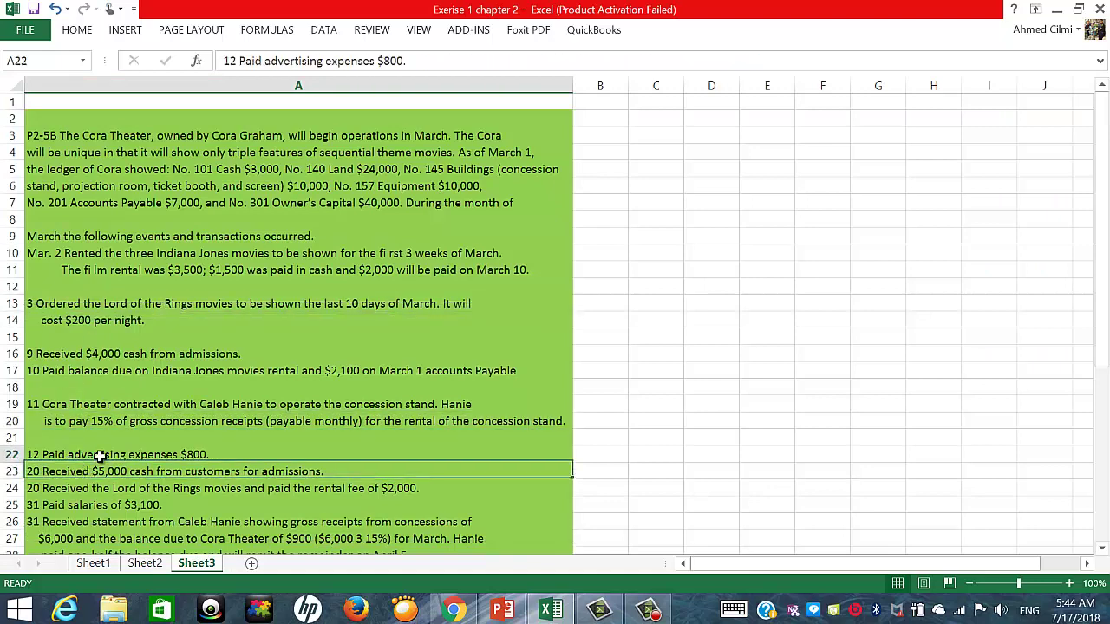
scroll(328, 415, "down", 3)
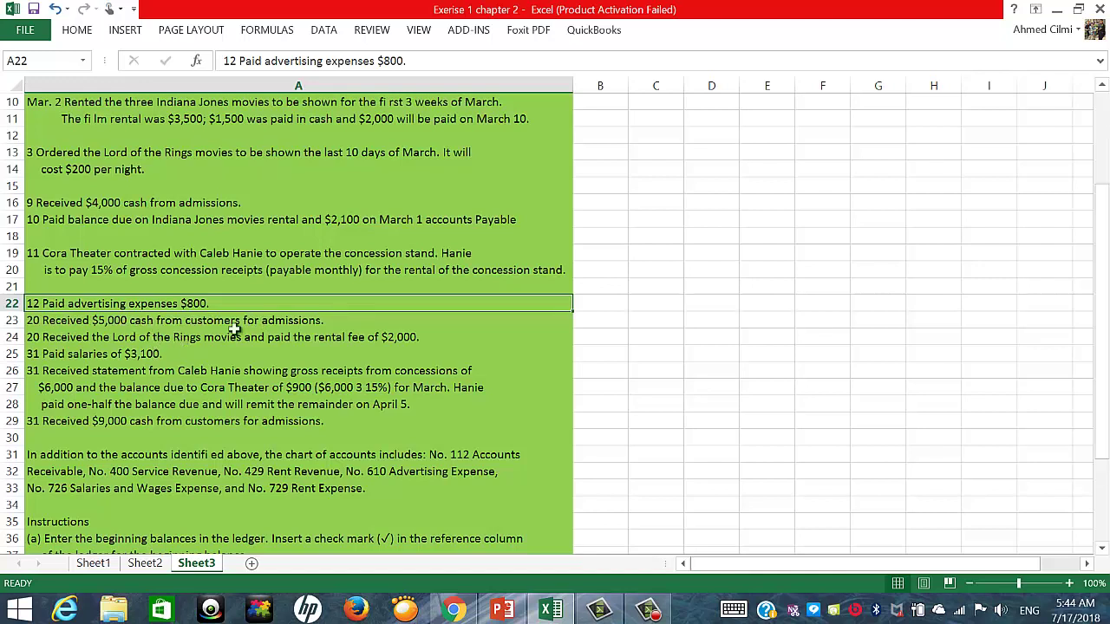
Check the March 20 Cash and Service Revenue lines for admissions in the General Journal on Sheet2.
left_click(148, 563)
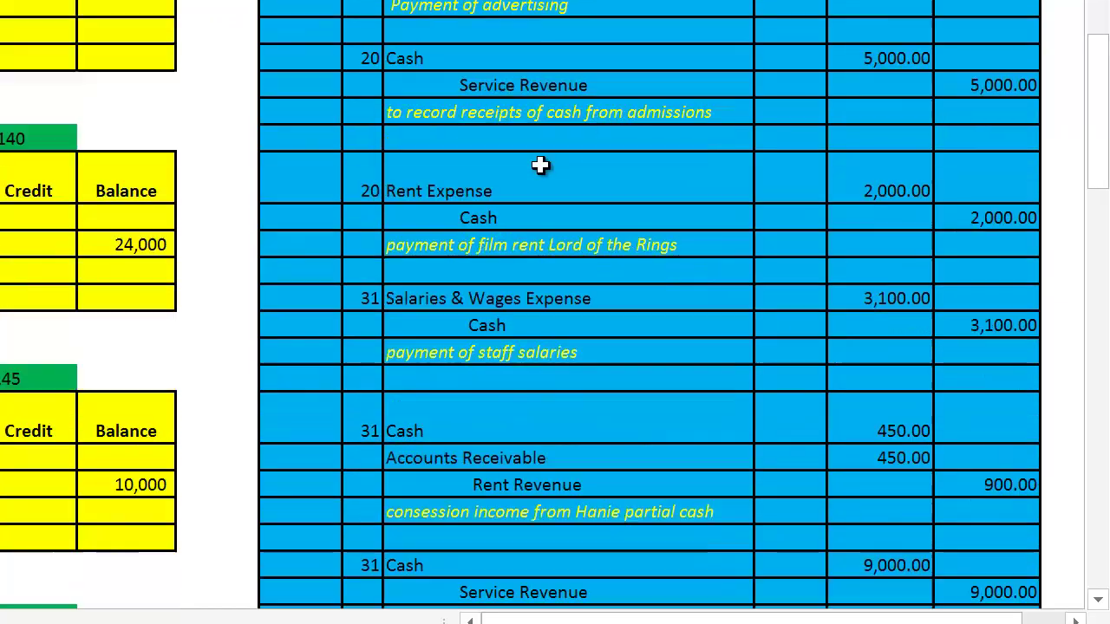
left_click(433, 67)
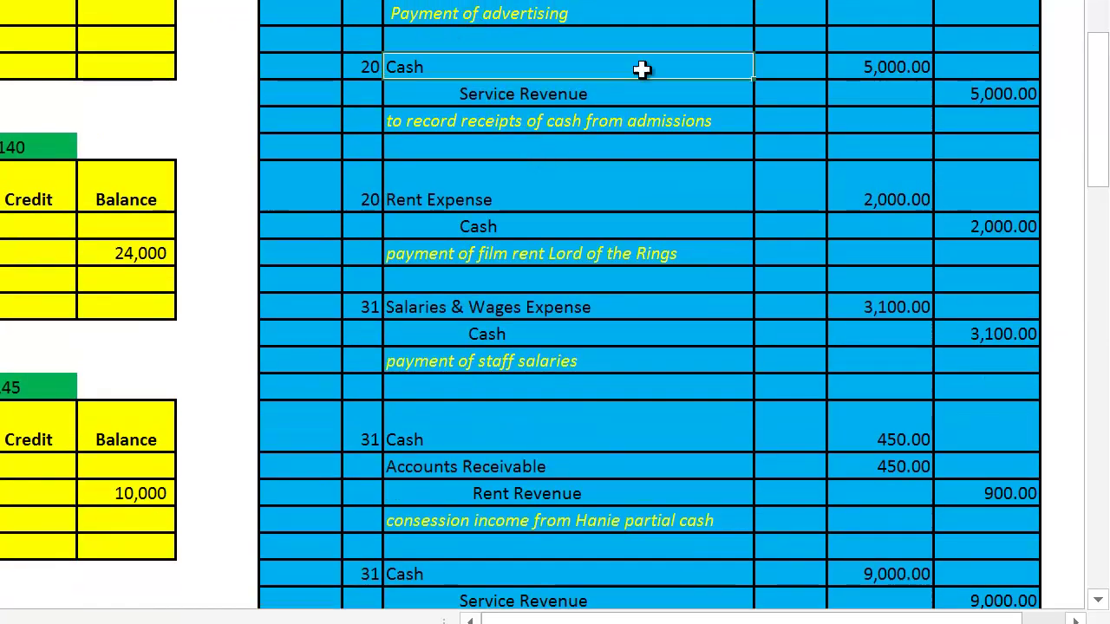
left_click(609, 94)
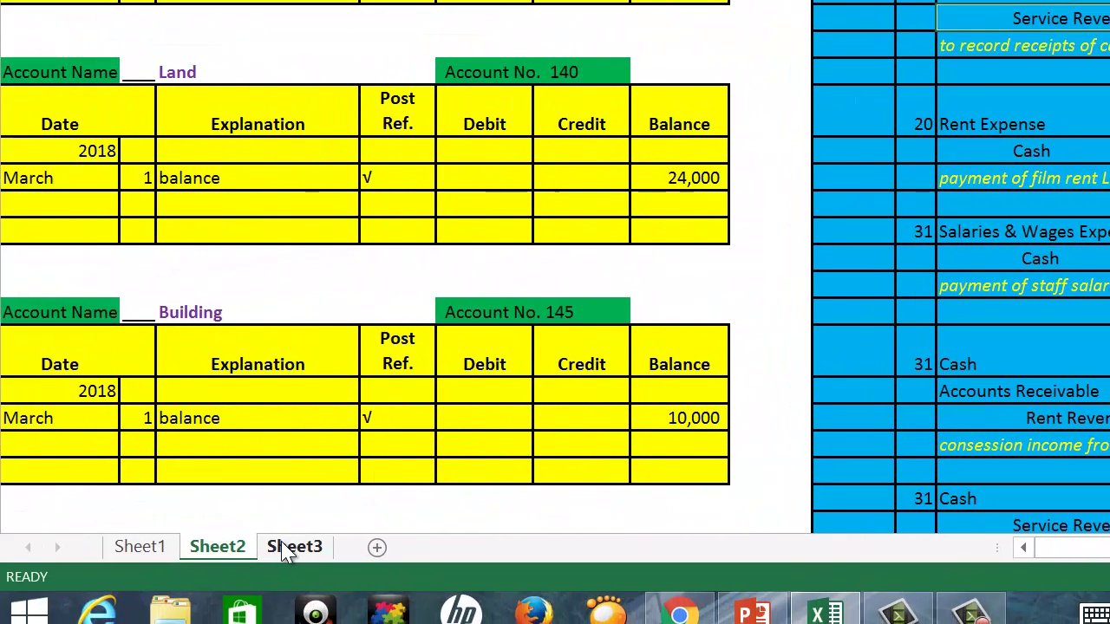
Compare the Lord of the Rings order and rental payment on Sheet3 with the March 20 Rent Expense and Cash entry on Sheet2.
left_click(99, 574)
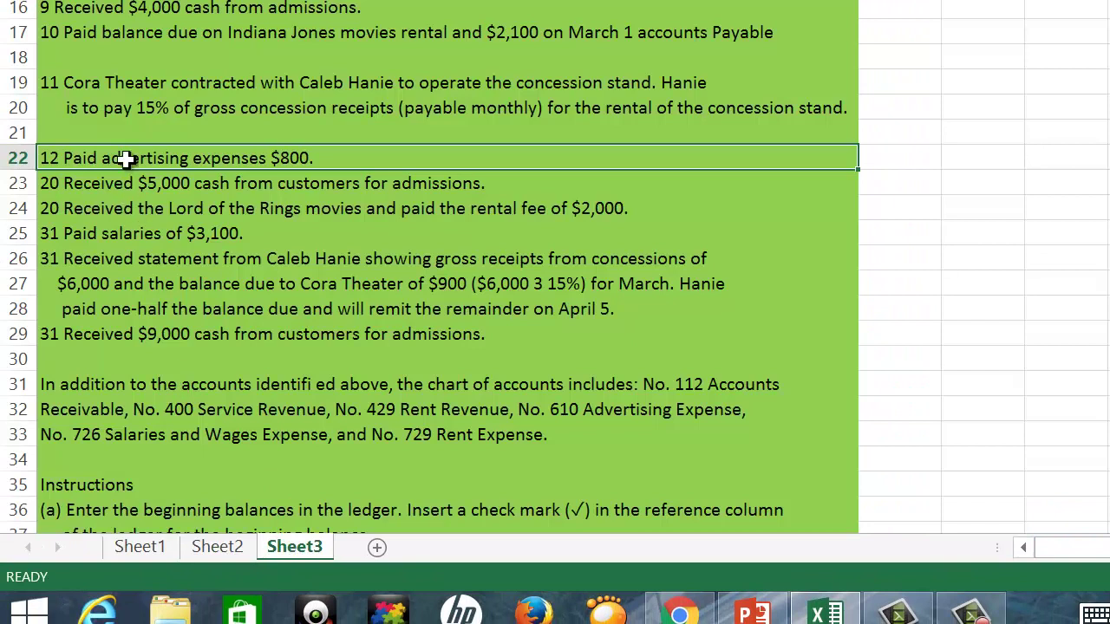
left_click(132, 204)
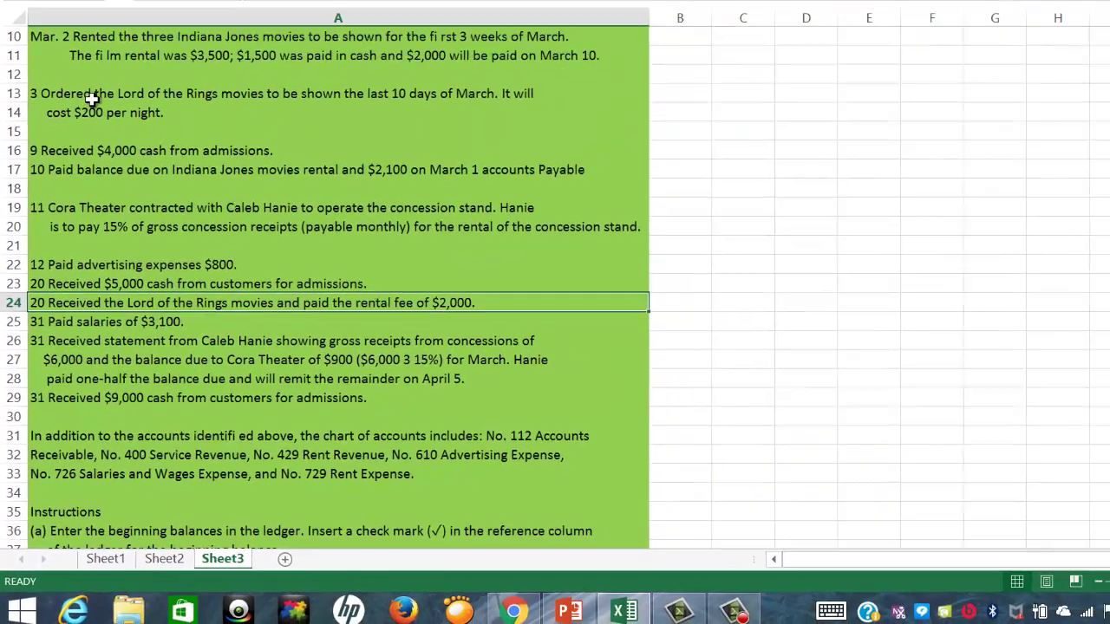
left_click(126, 156)
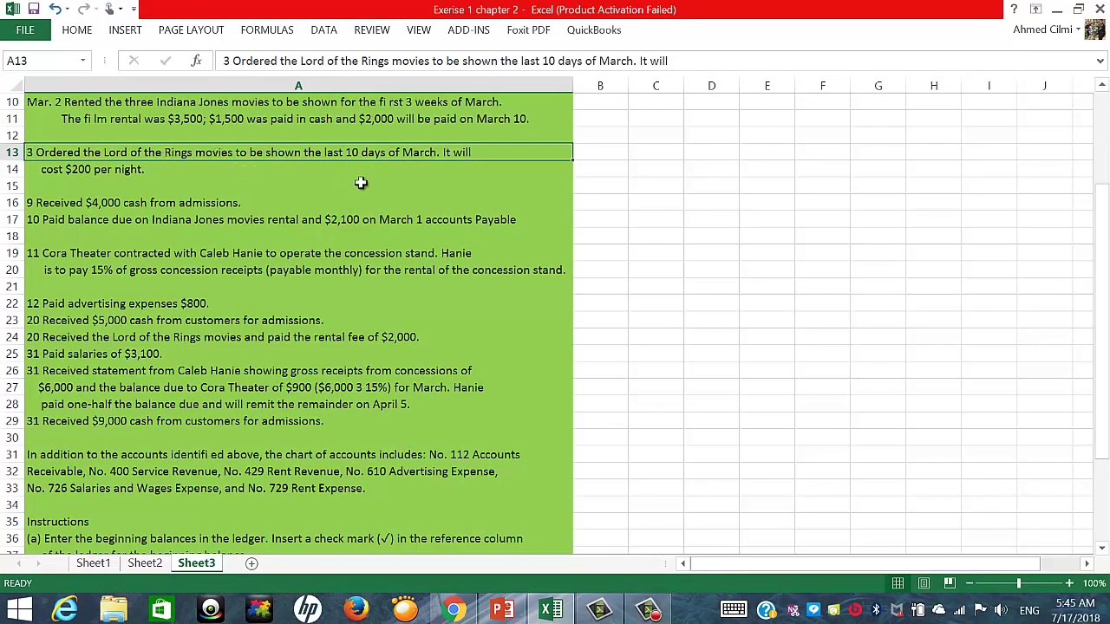
left_click(269, 341)
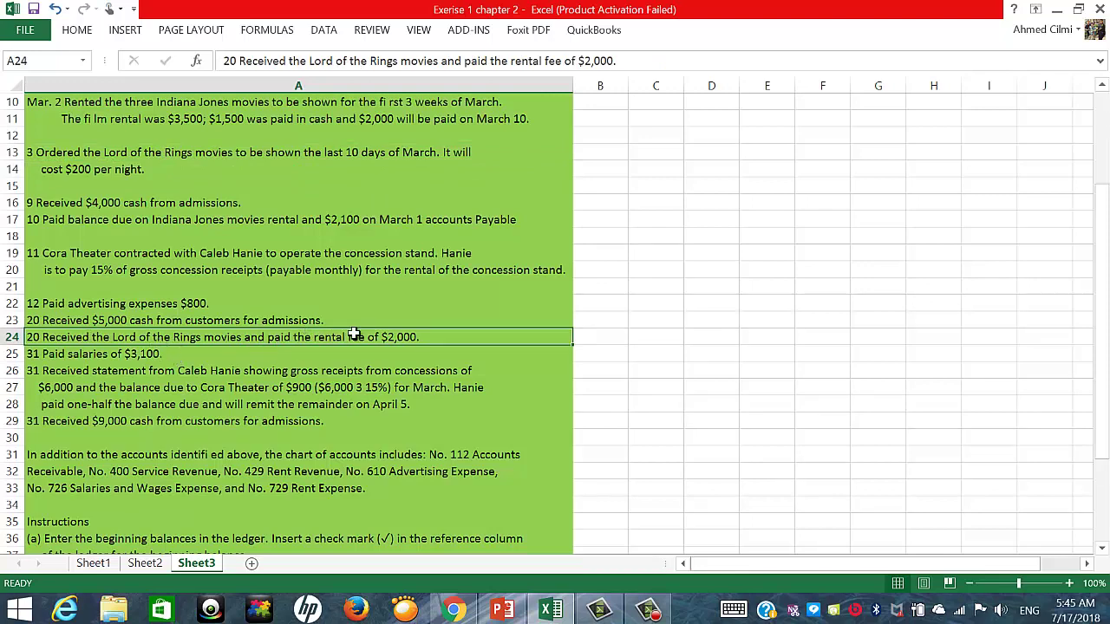
left_click(145, 563)
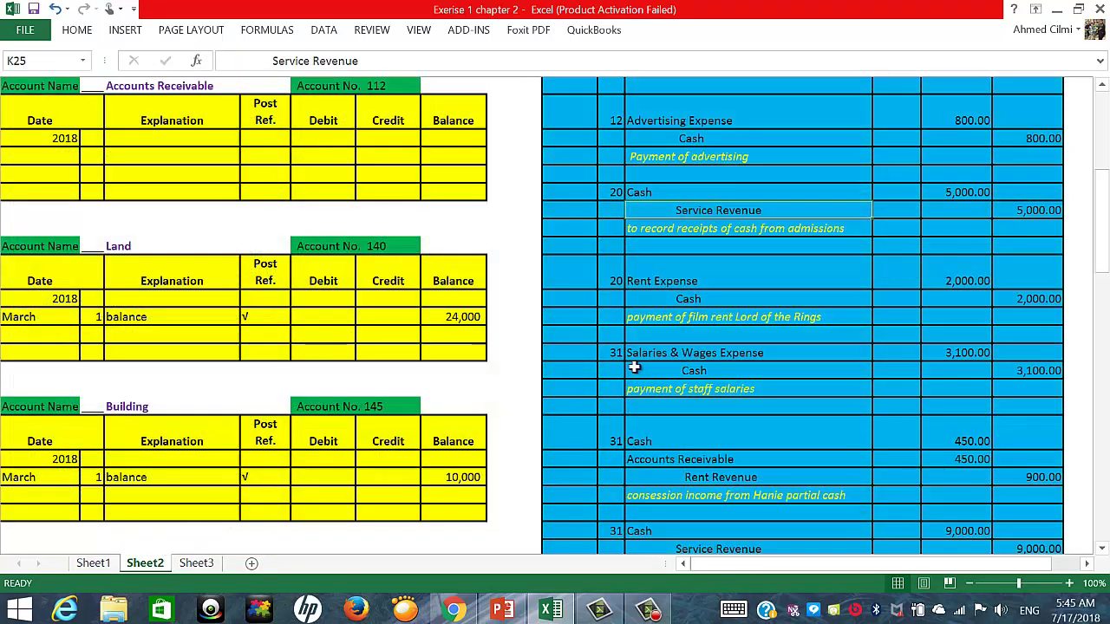
left_click(670, 271)
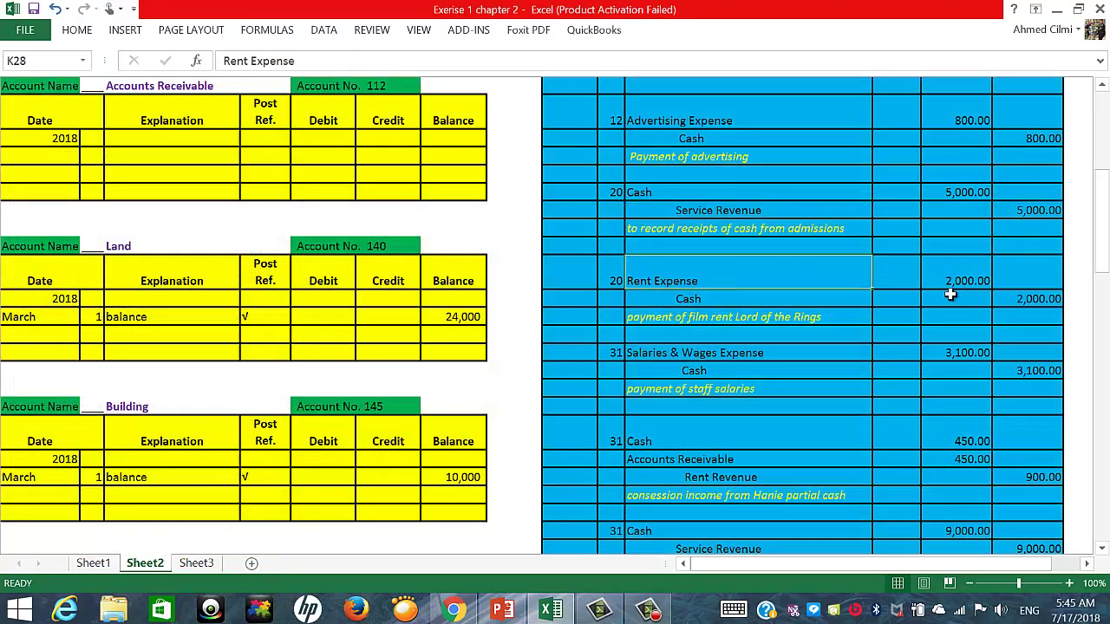
left_click(713, 299)
left_click(1038, 299)
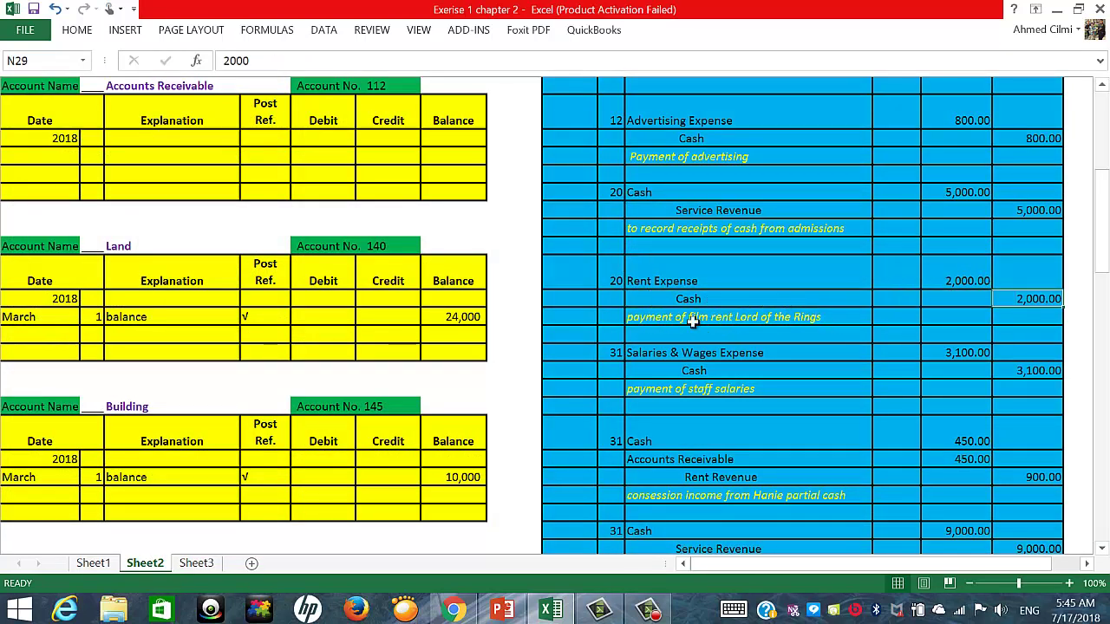
Compare the March 31 salaries transaction on Sheet3 with the Salaries & Wages Expense and Cash entry in the Sheet2 journal.
left_click(189, 568)
left_click(97, 352)
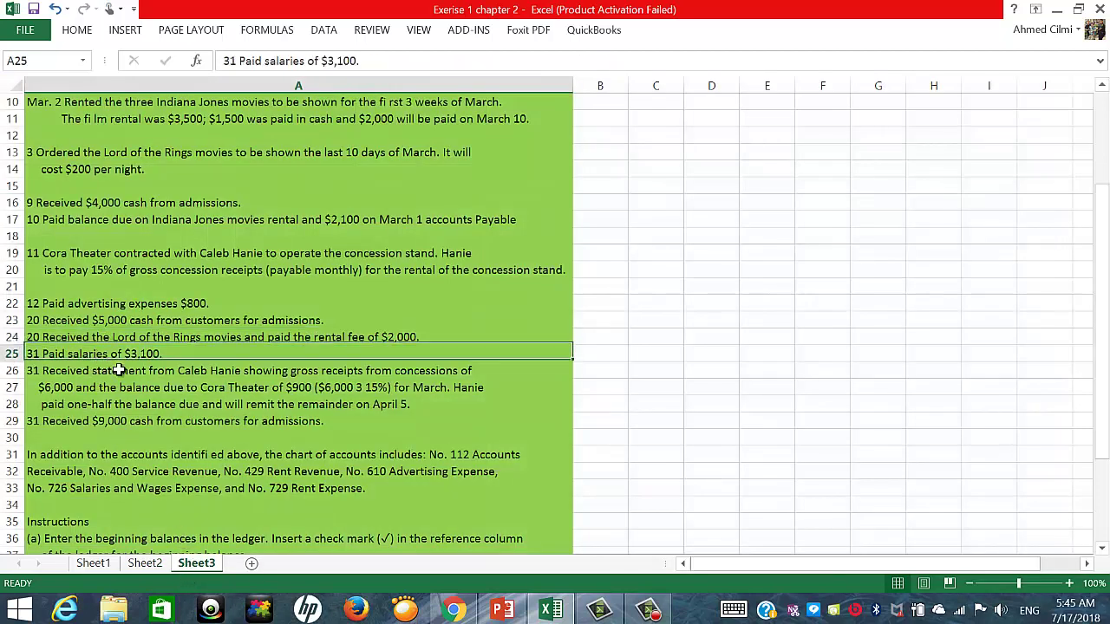
left_click(145, 565)
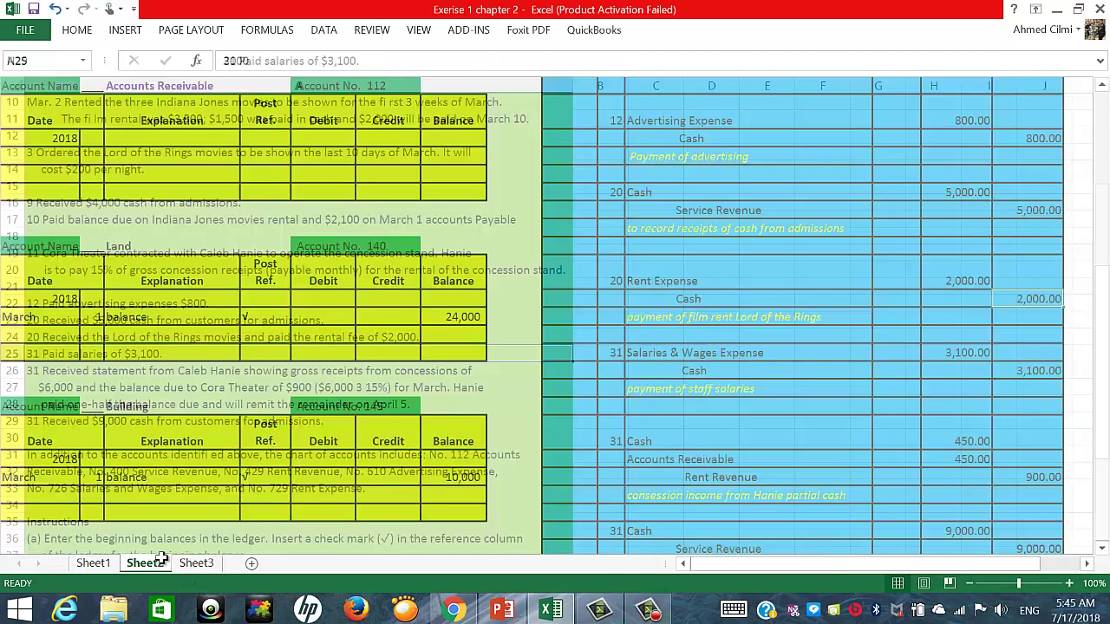
left_click(703, 357)
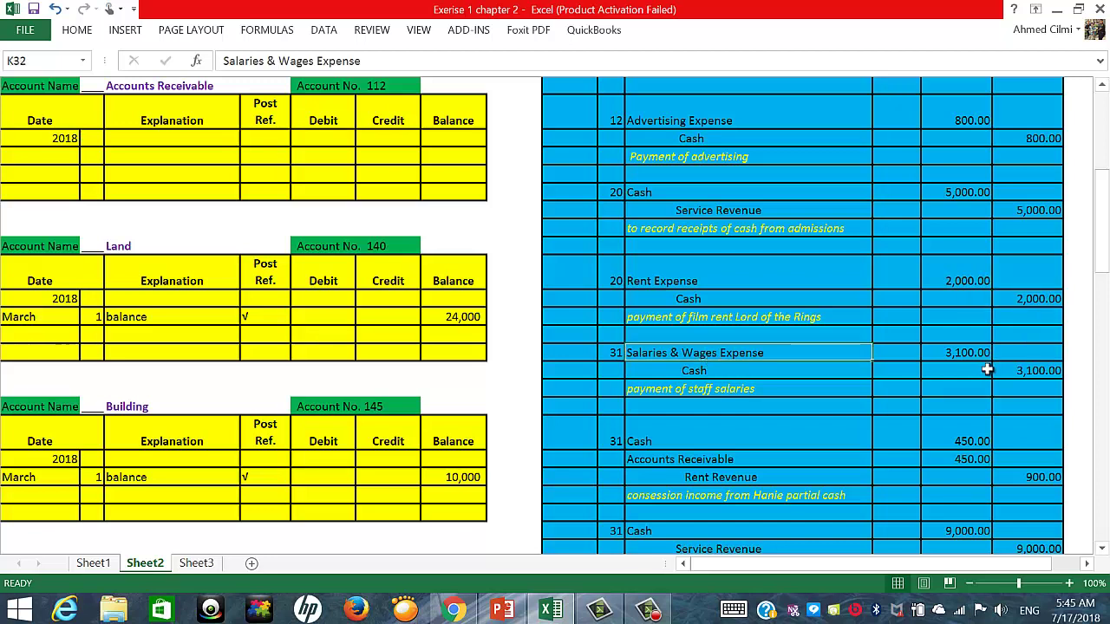
left_click(978, 357)
left_click(742, 373)
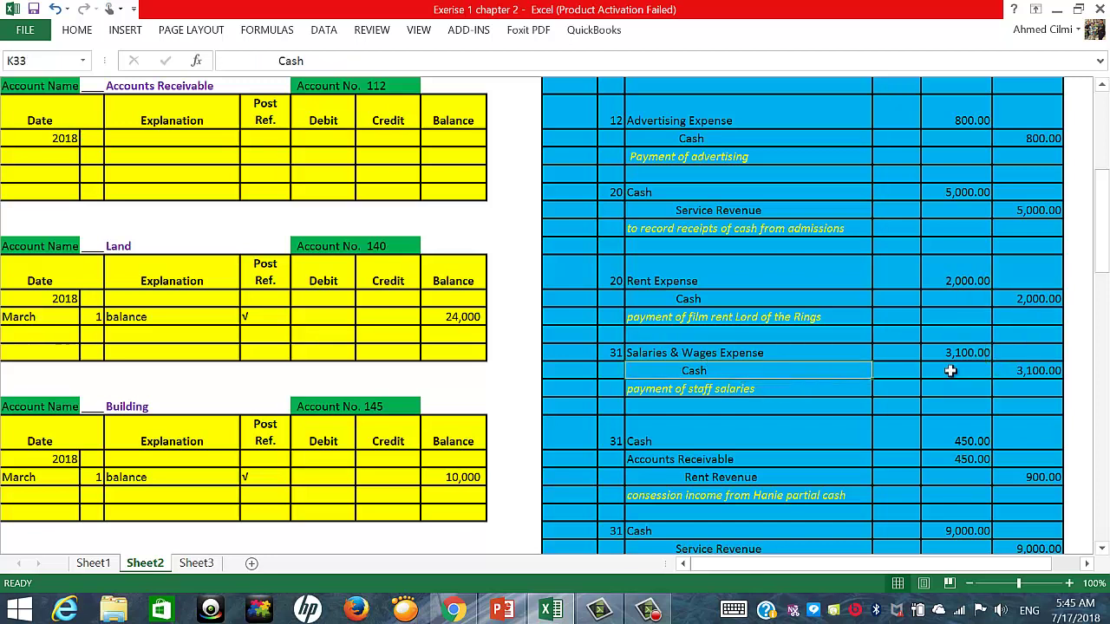
left_click(1010, 371)
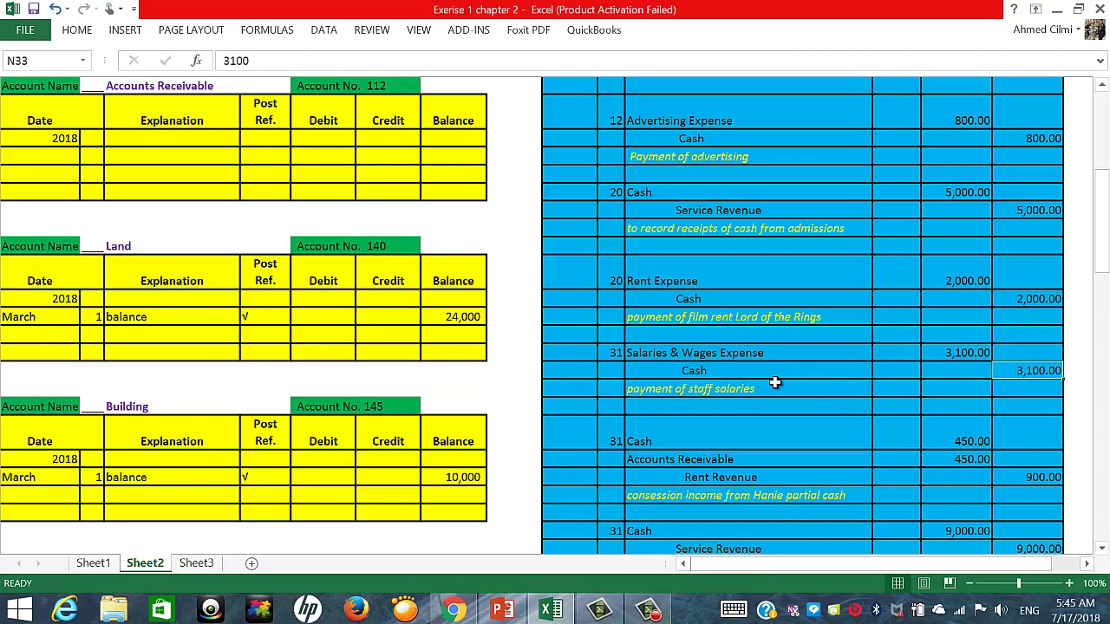
Read the March 31 concession receipts statement on Sheet3 together with the March 11 concession stand contract it is based on.
left_click(199, 565)
left_click(106, 370)
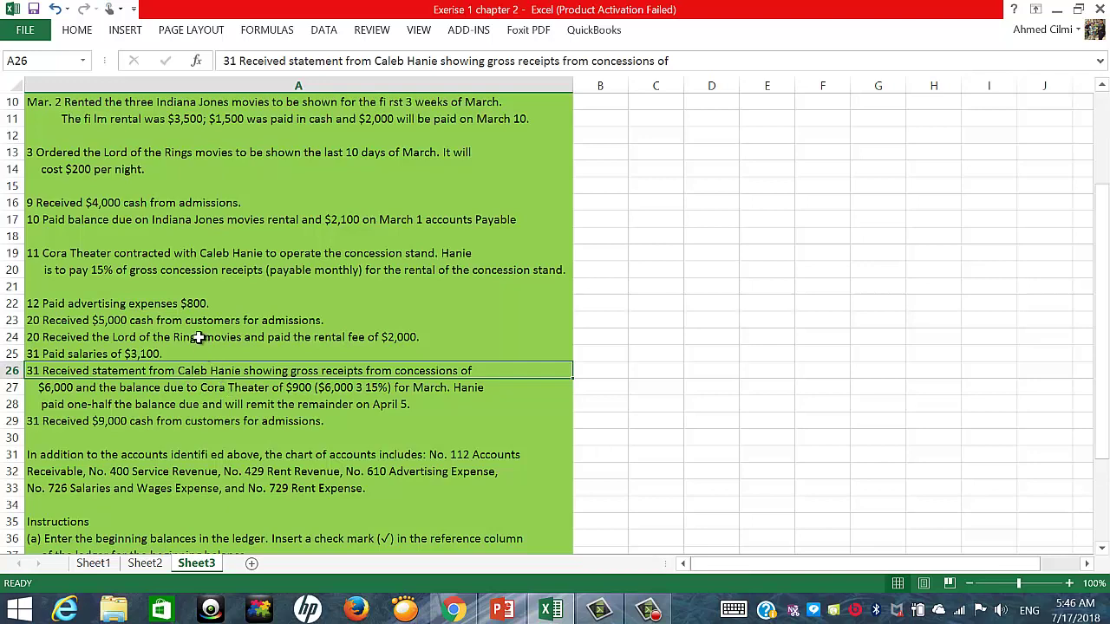
scroll(193, 328, "up", 2)
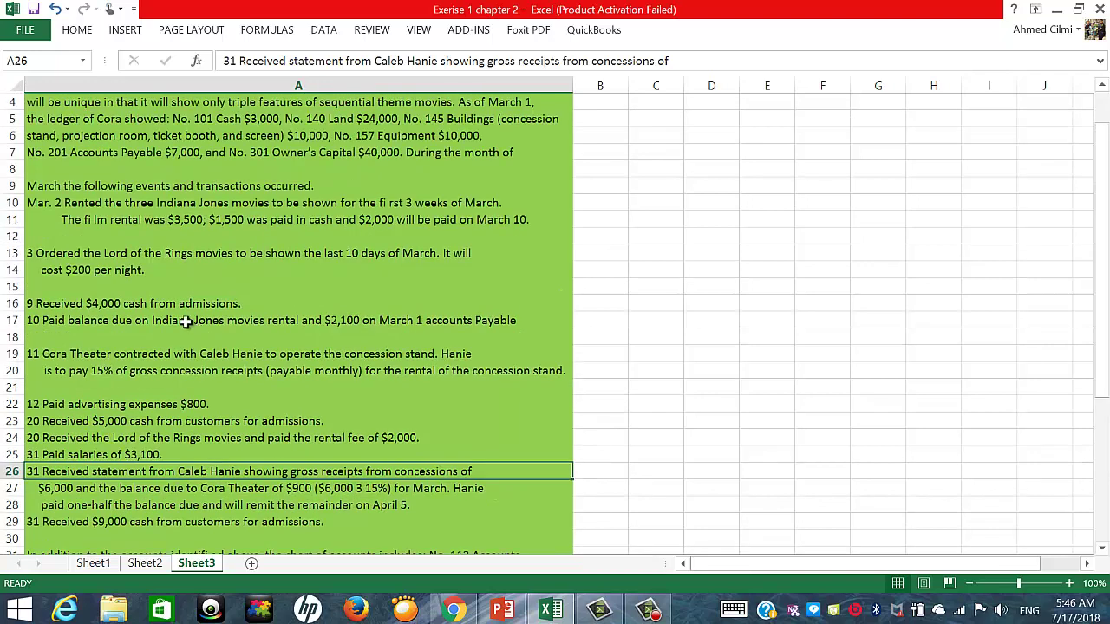
left_click(125, 355)
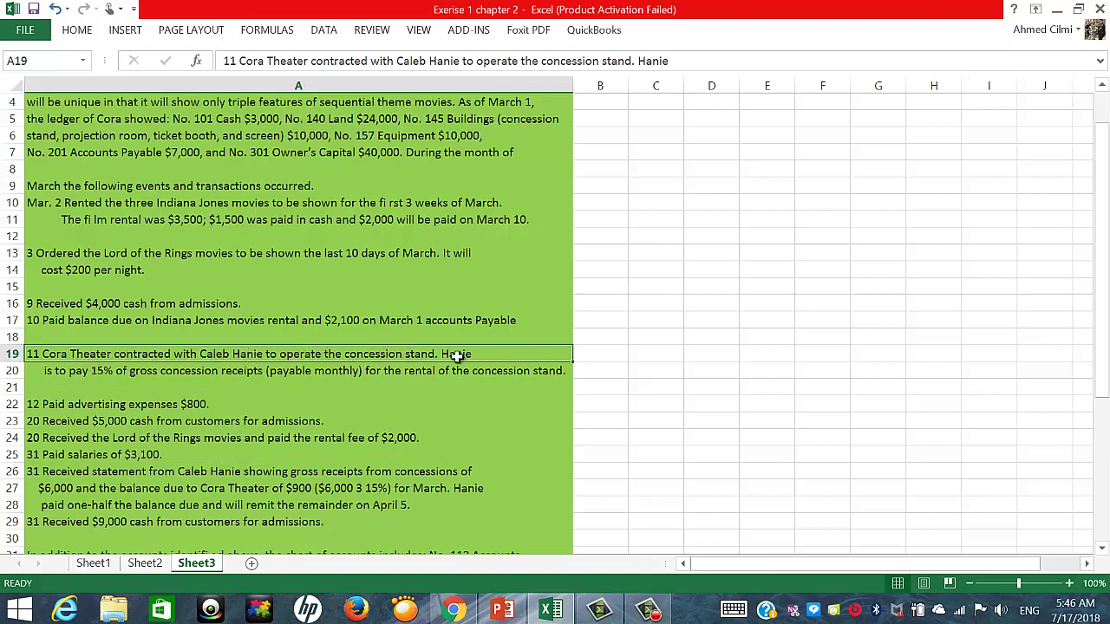
left_click(219, 370)
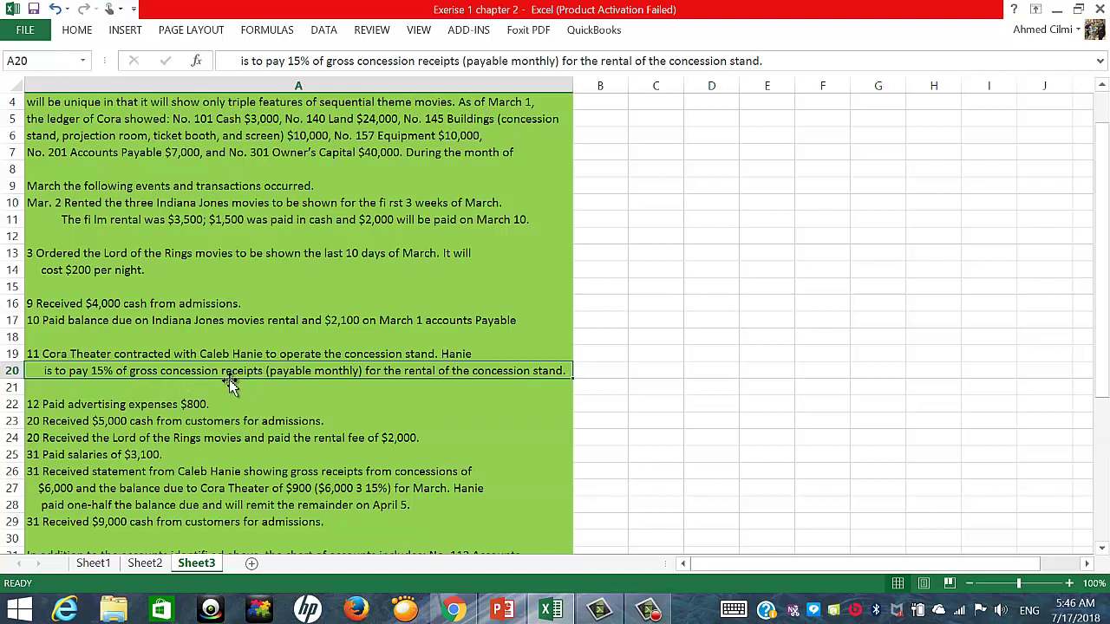
scroll(138, 382, "down", 2)
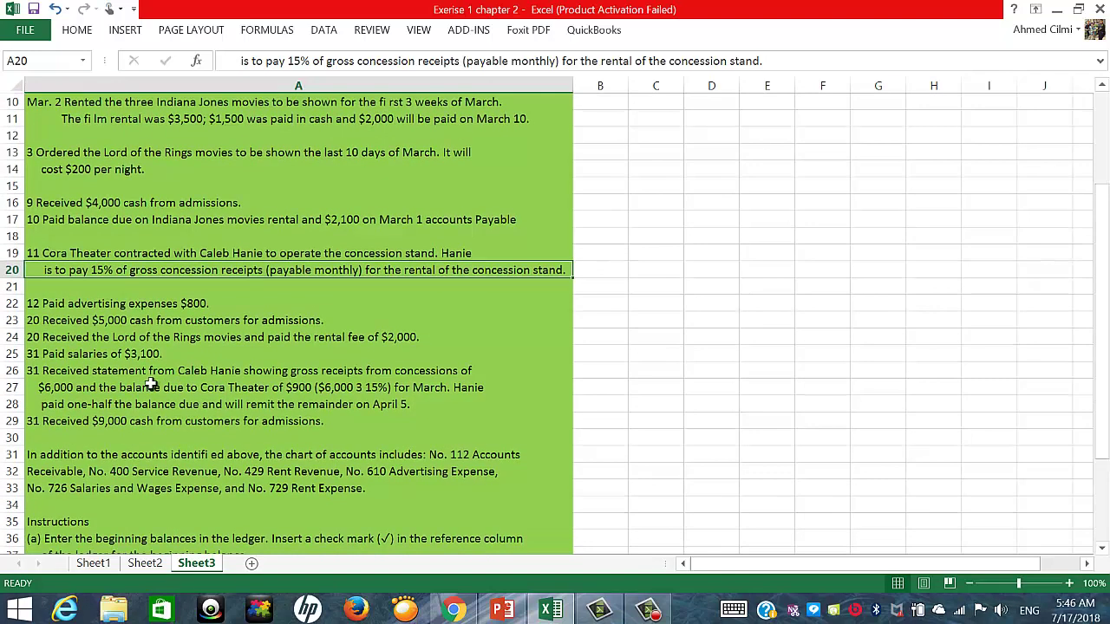
left_click(135, 375)
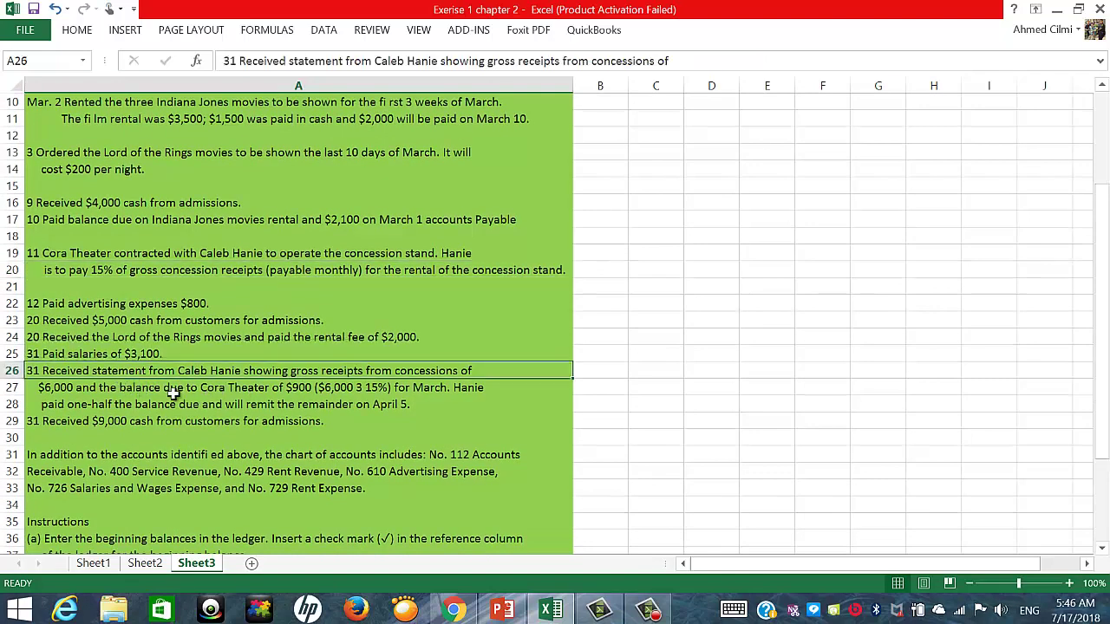
left_click(102, 392)
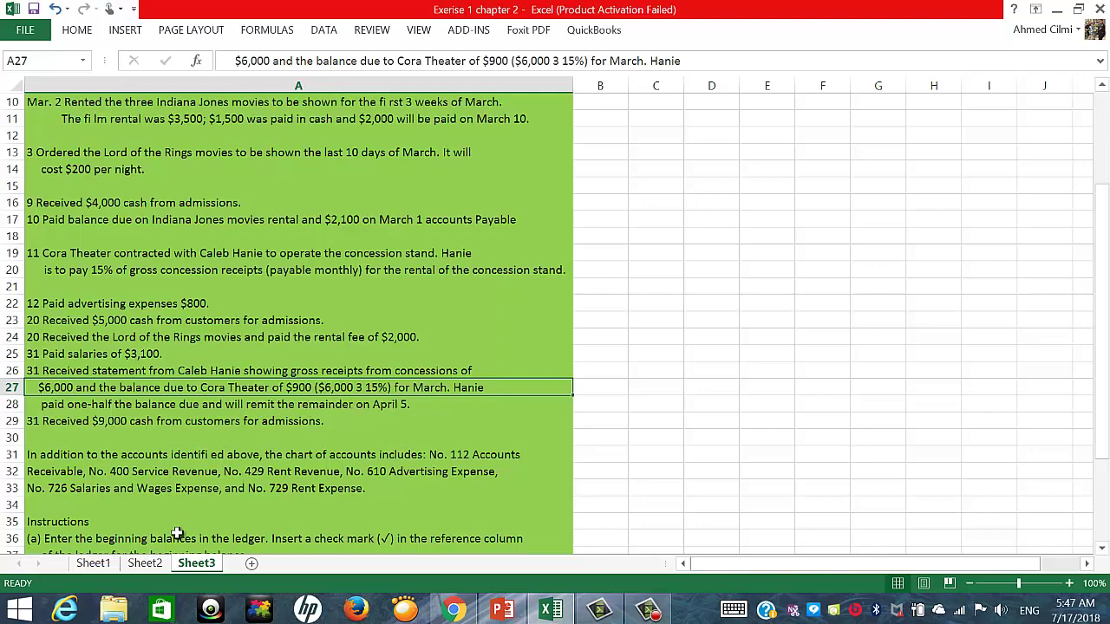
Check the March 31 concession income entry in the Sheet2 General Journal, covering the Cash, Accounts Receivable and Rent Revenue lines and amounts.
left_click(145, 562)
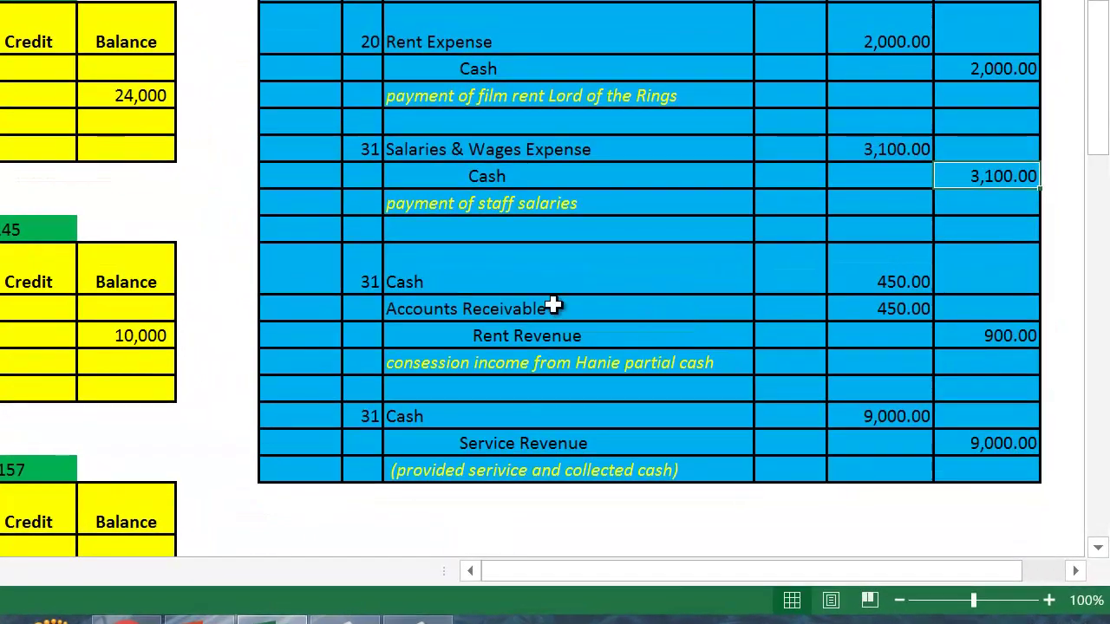
left_click(459, 276)
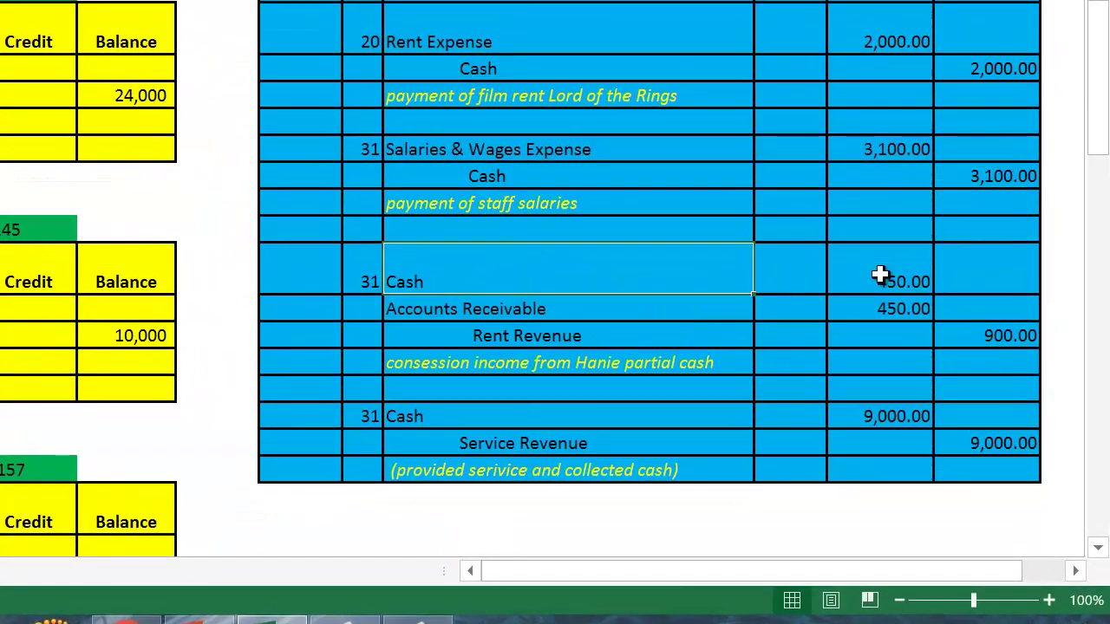
left_click(880, 274)
left_click(553, 309)
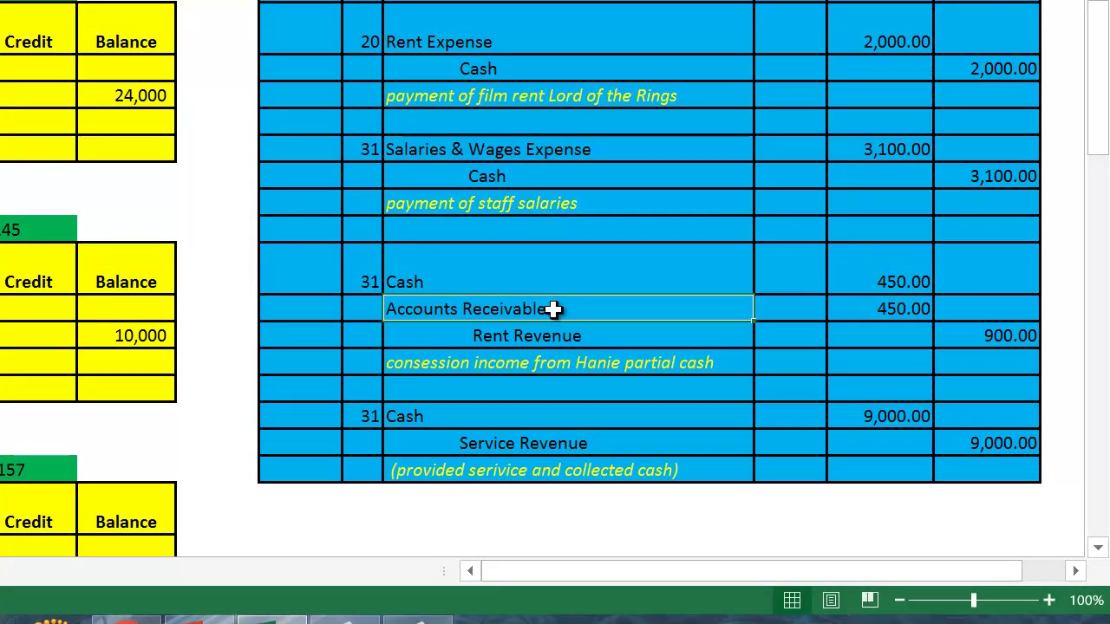
left_click(916, 280)
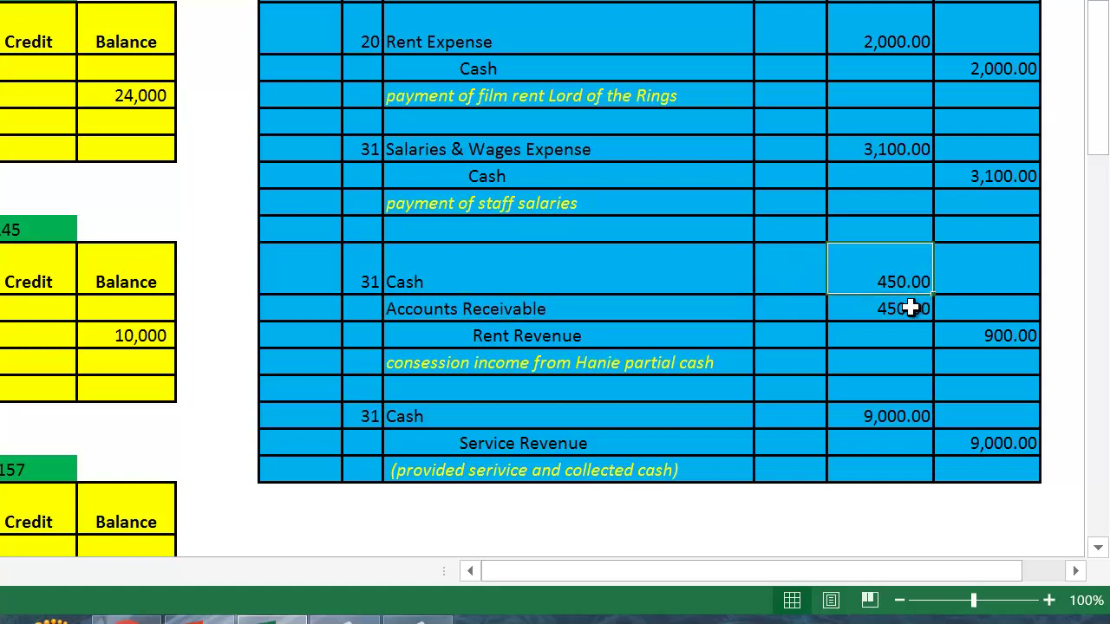
left_click(539, 308)
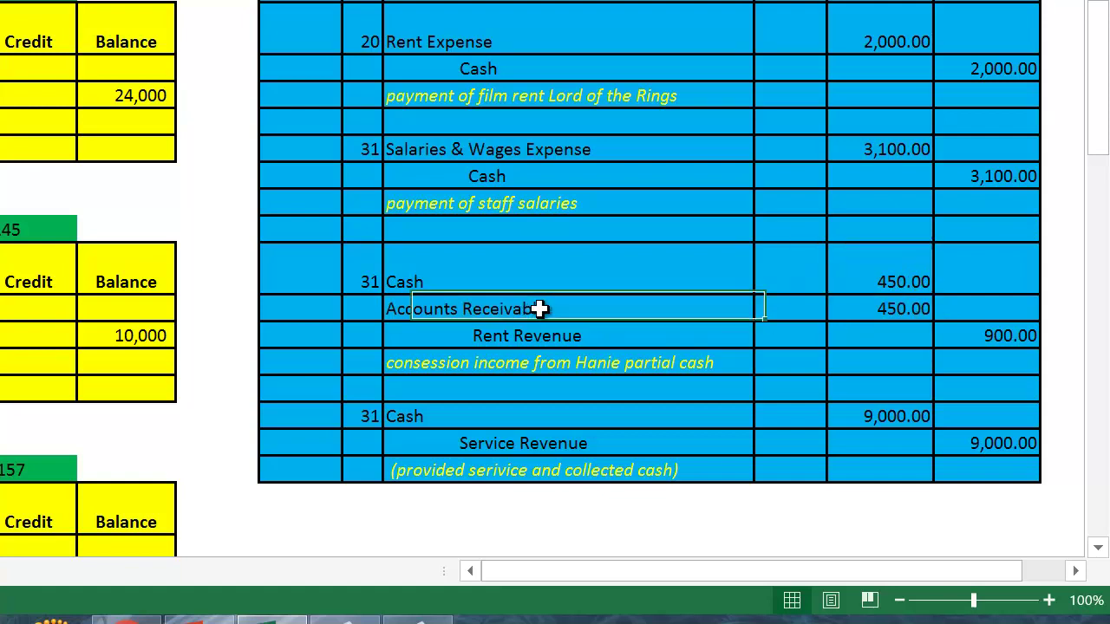
left_click(907, 312)
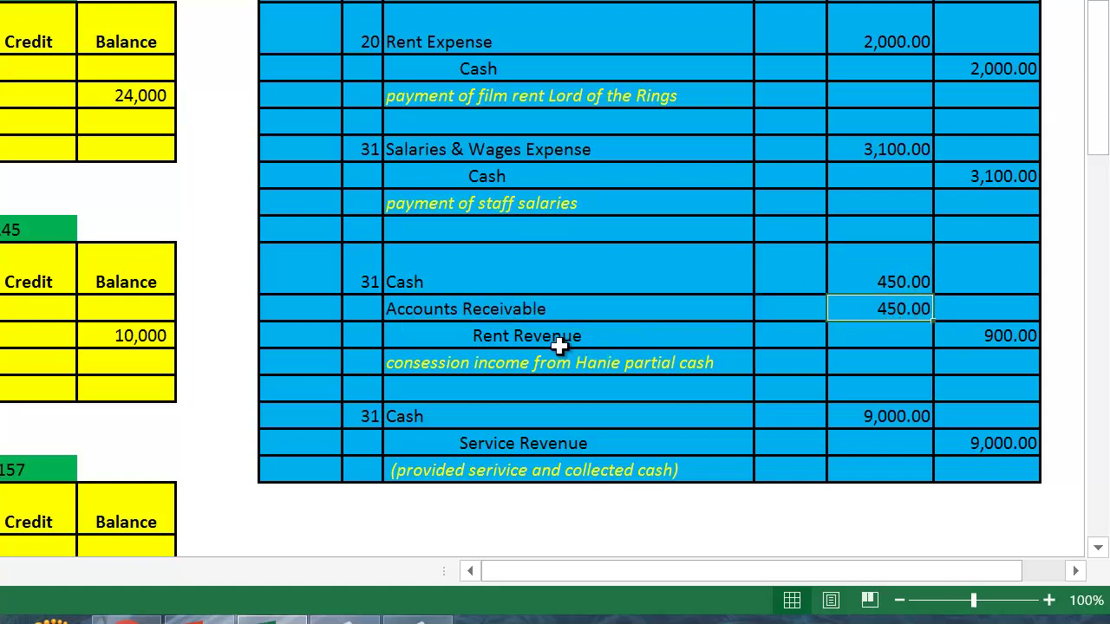
left_click(533, 336)
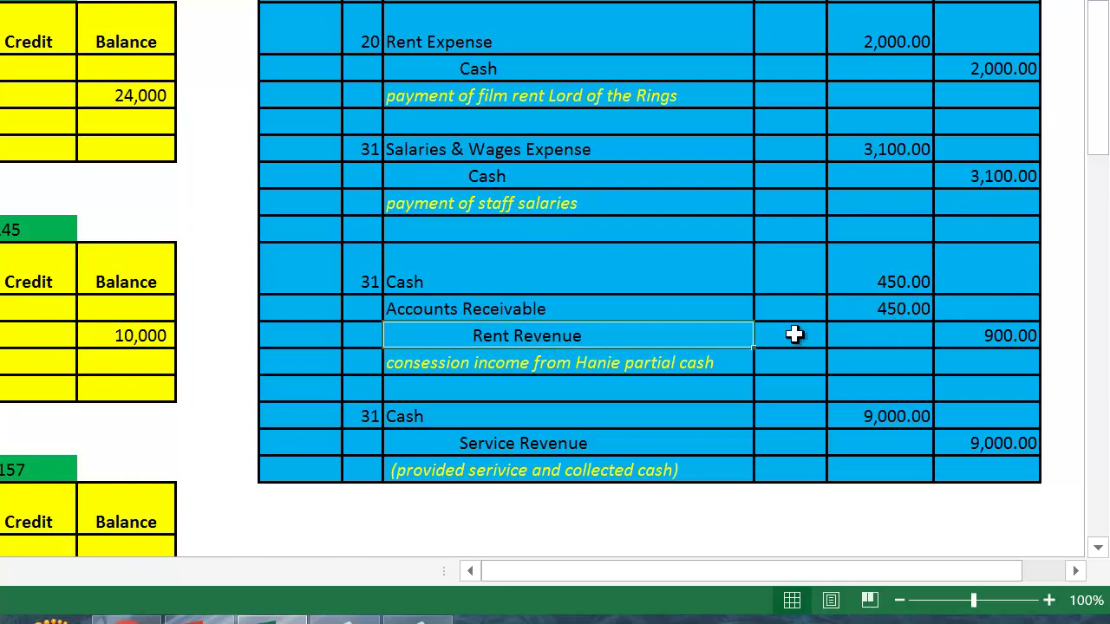
key("Right")
key("Right")
key("Right")
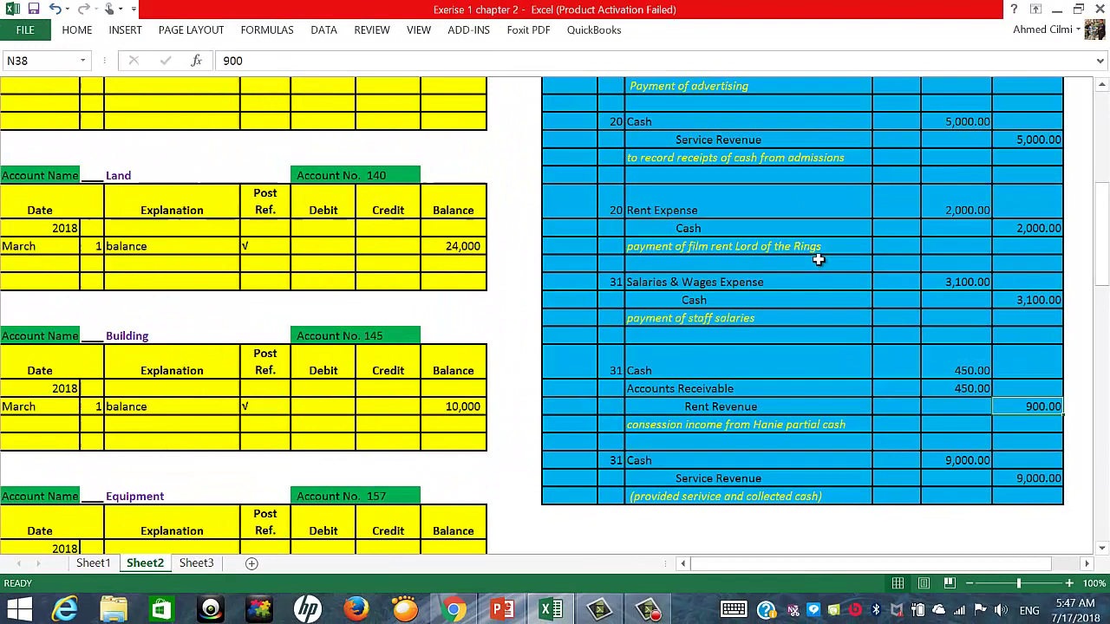
Compare the March 31 cash admissions transaction on Sheet3 with the final Cash and Service Revenue entry in the Sheet2 journal.
scroll(759, 215, "down", 2)
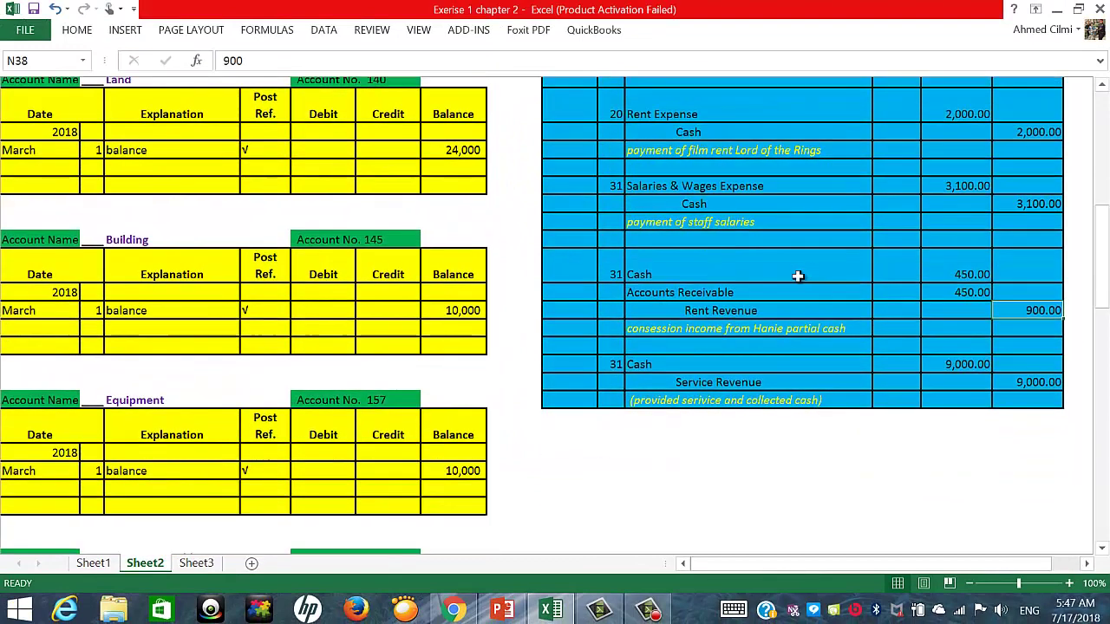
left_click(196, 564)
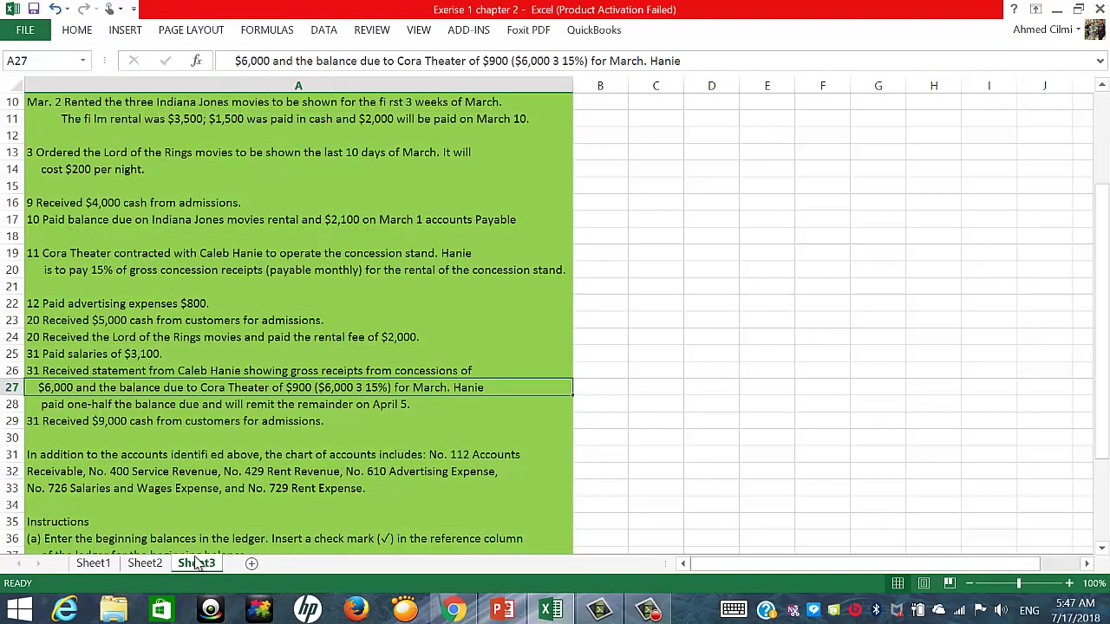
left_click(69, 422)
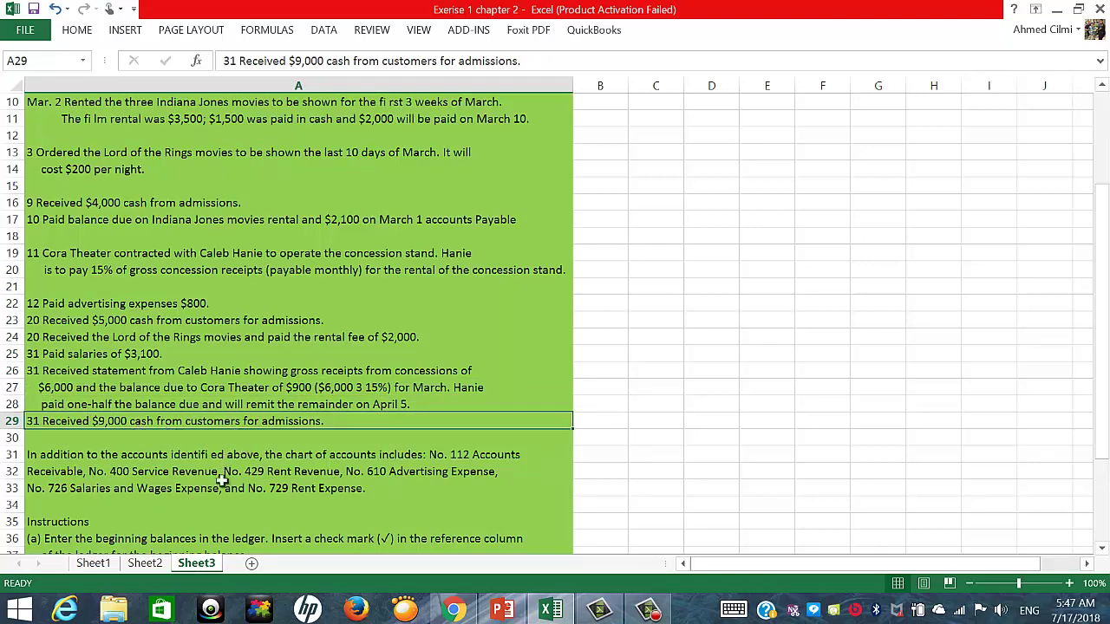
left_click(153, 565)
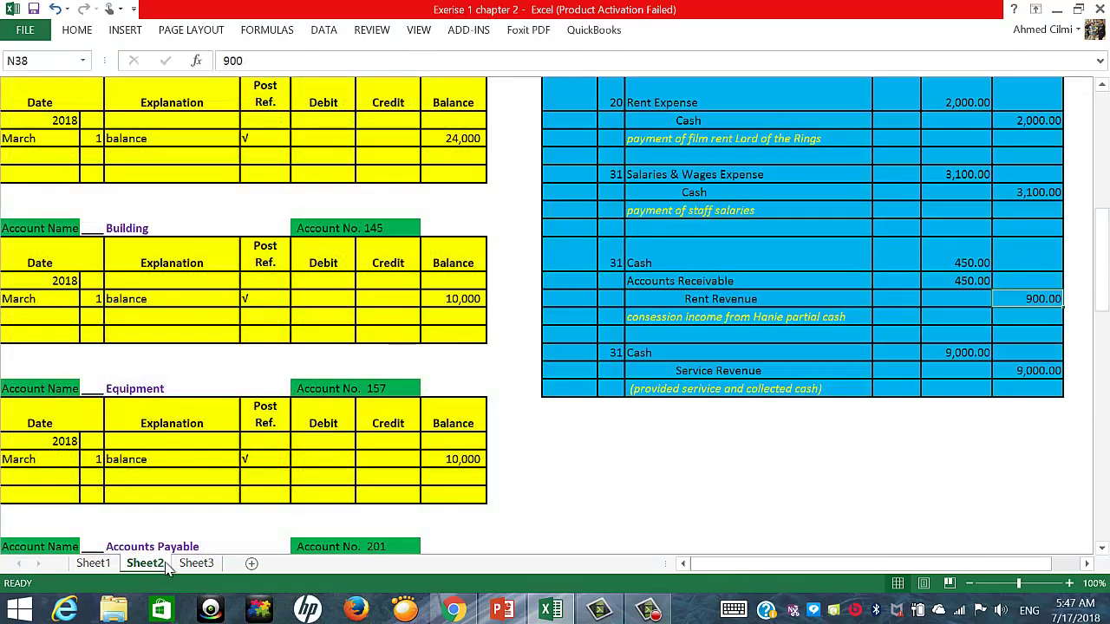
left_click(190, 563)
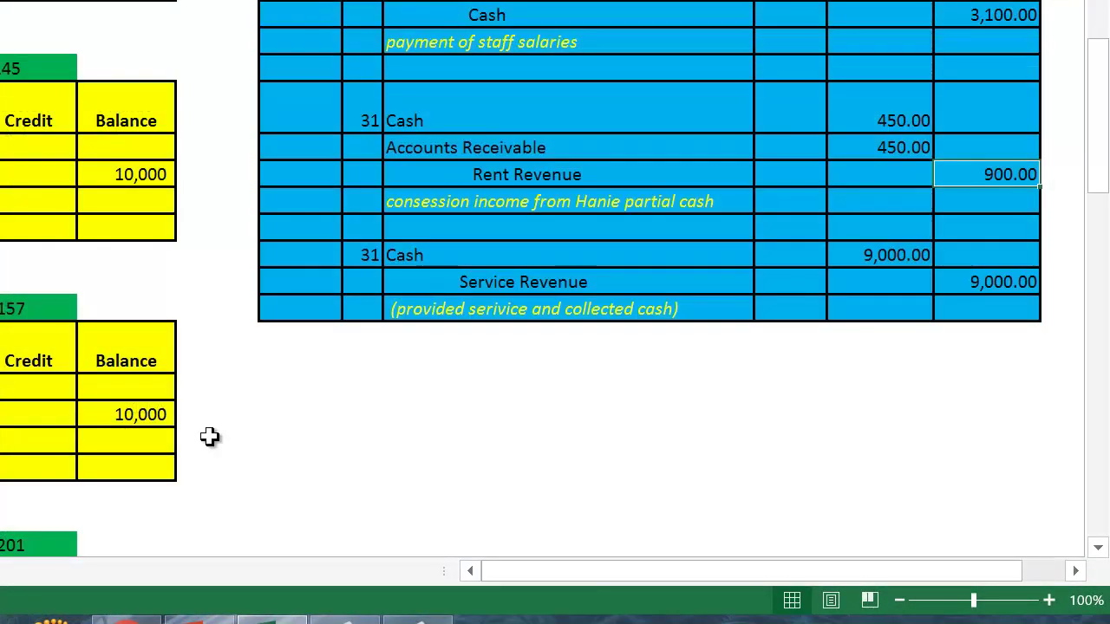
left_click(515, 253)
left_click(868, 255)
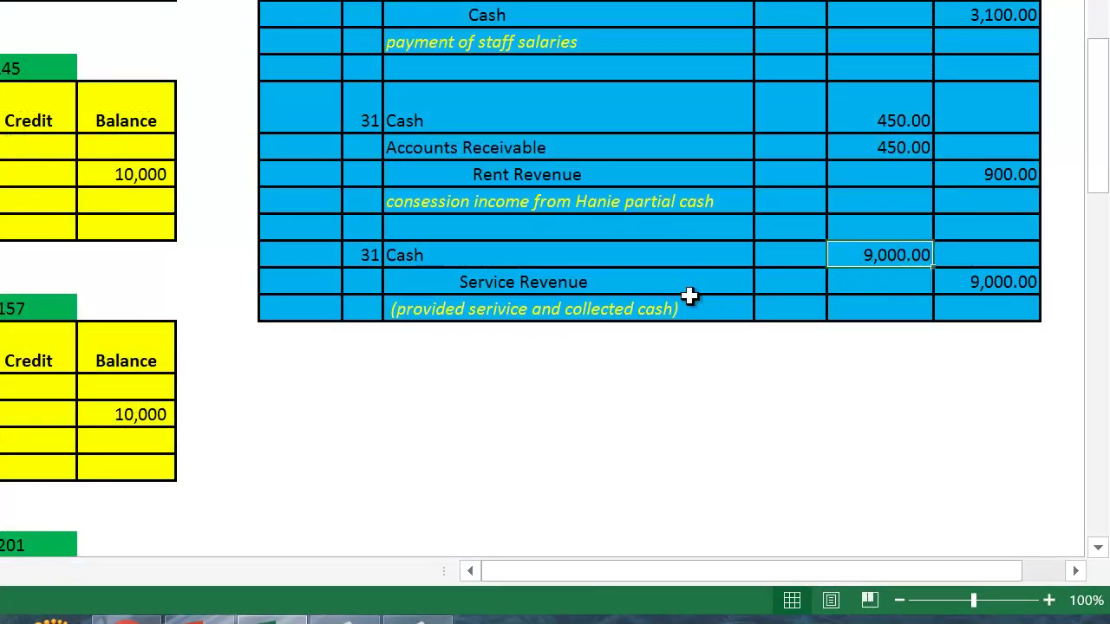
left_click(607, 290)
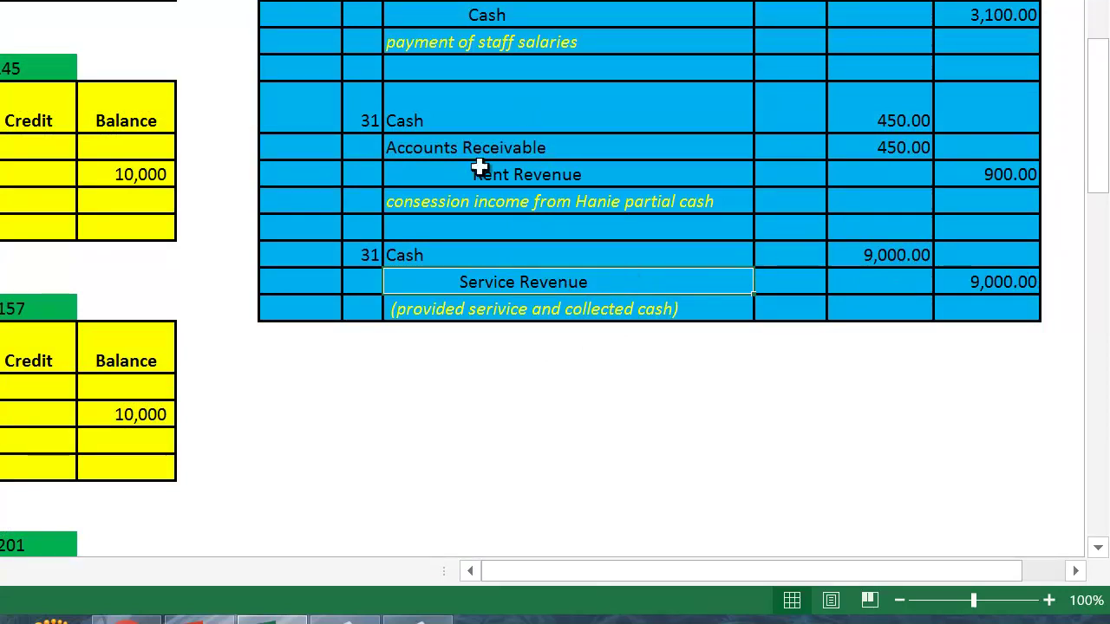
left_click(469, 257)
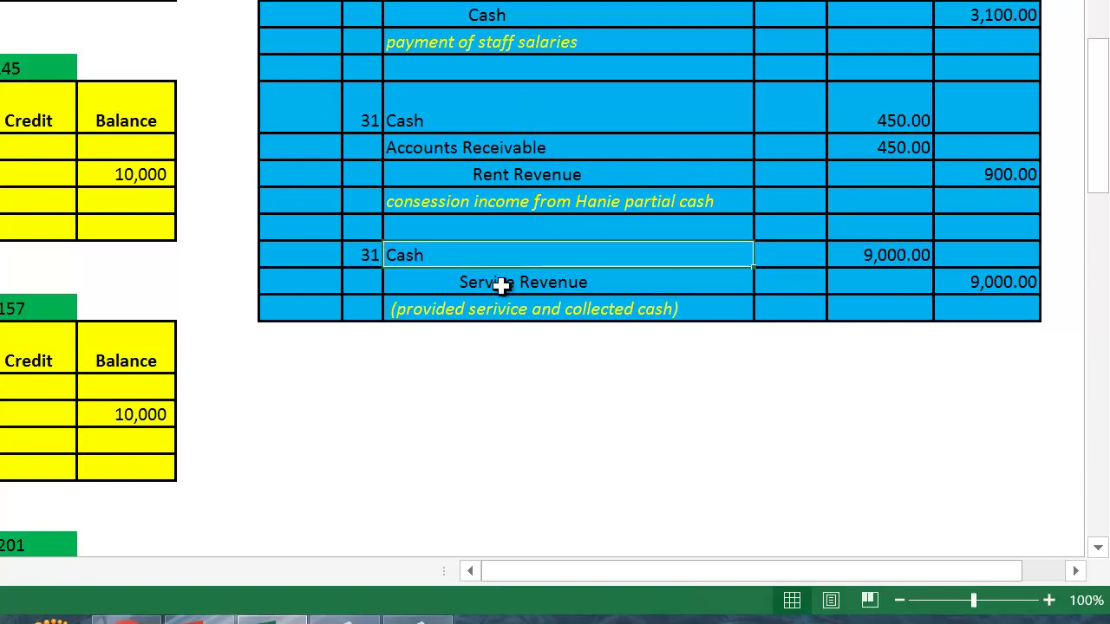
left_click(504, 283)
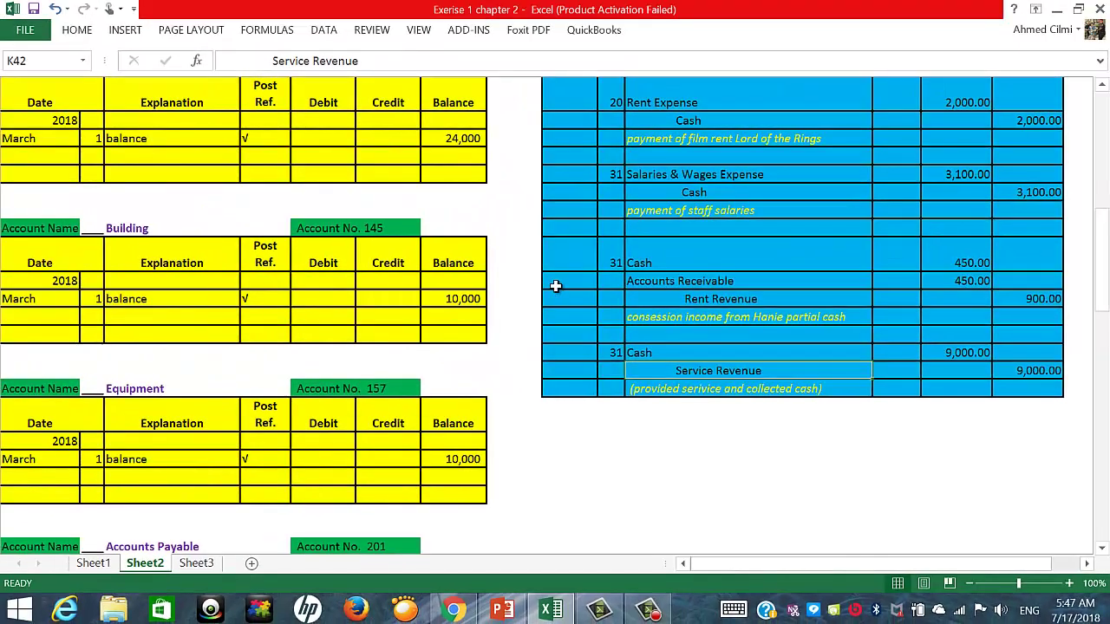
Review the General Journal's date column from the 2018 and March headings through the last March 31 entry.
scroll(555, 286, "up", 10)
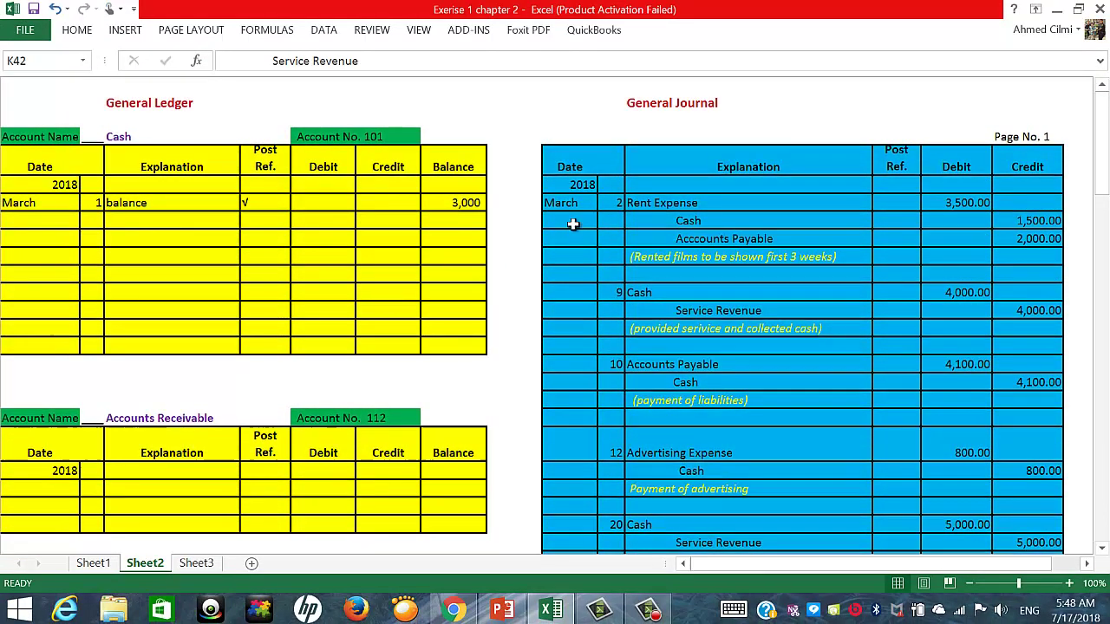
left_click(572, 202)
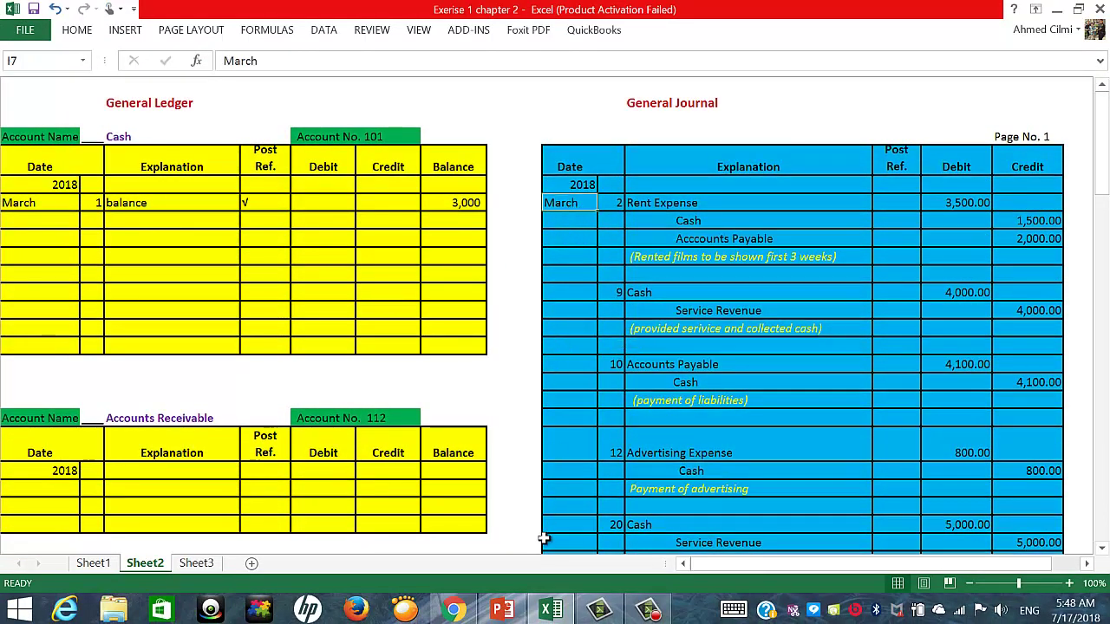
left_click(575, 183)
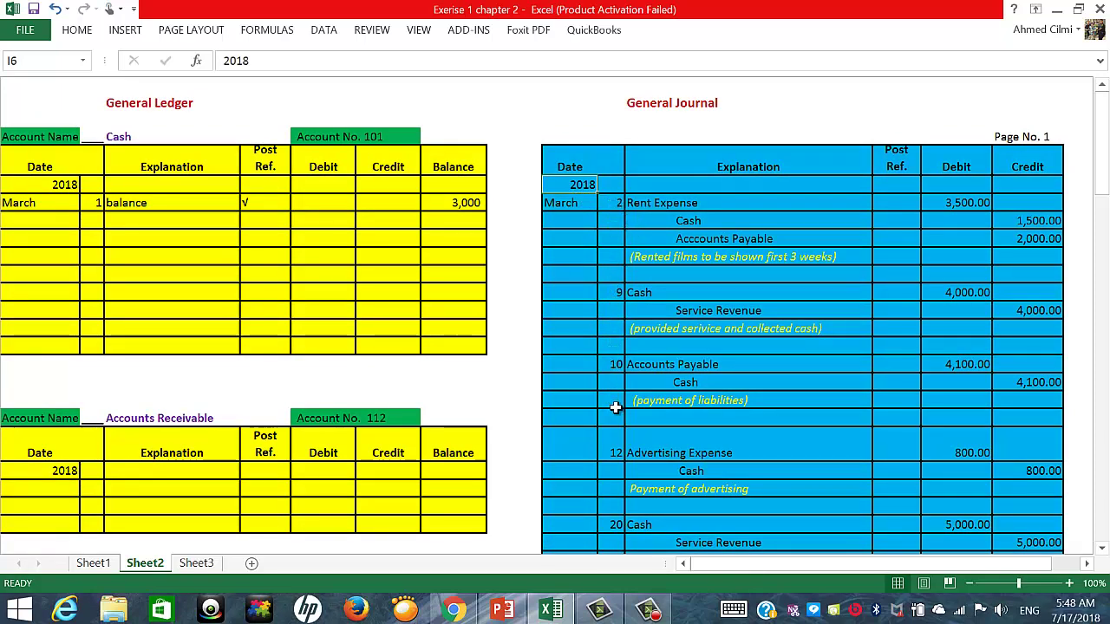
scroll(614, 408, "down", 9)
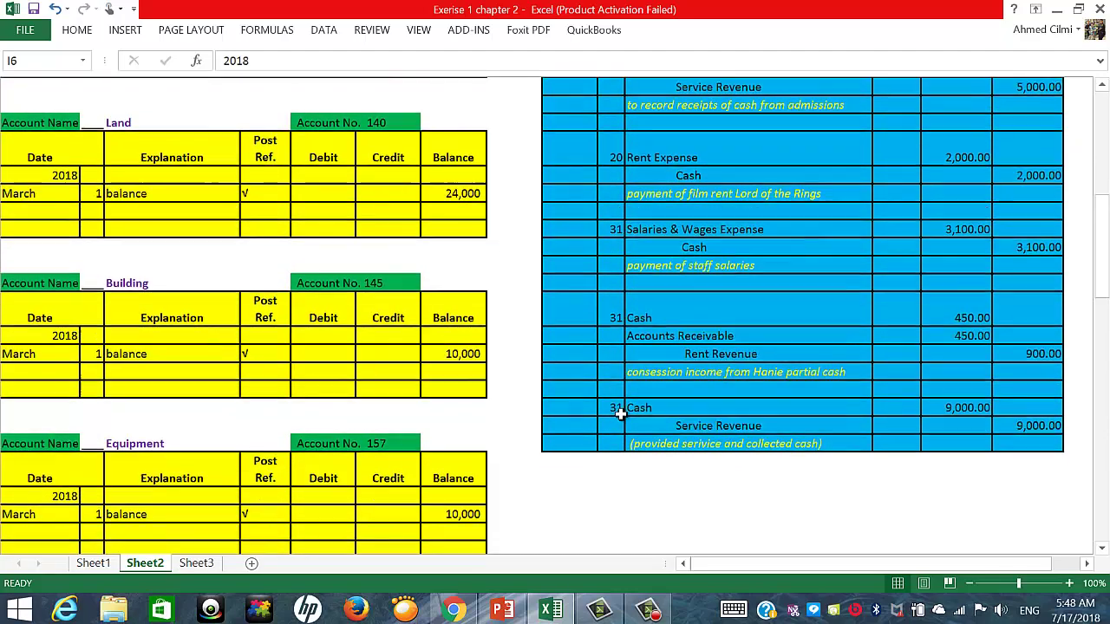
left_click(615, 406)
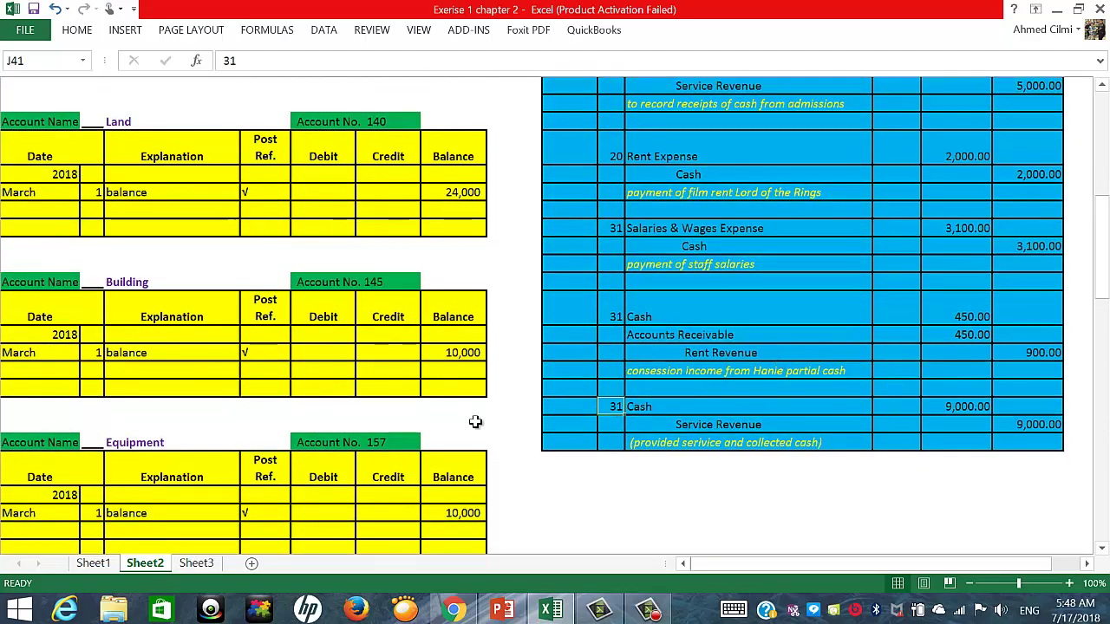
scroll(942, 186, "up", 10)
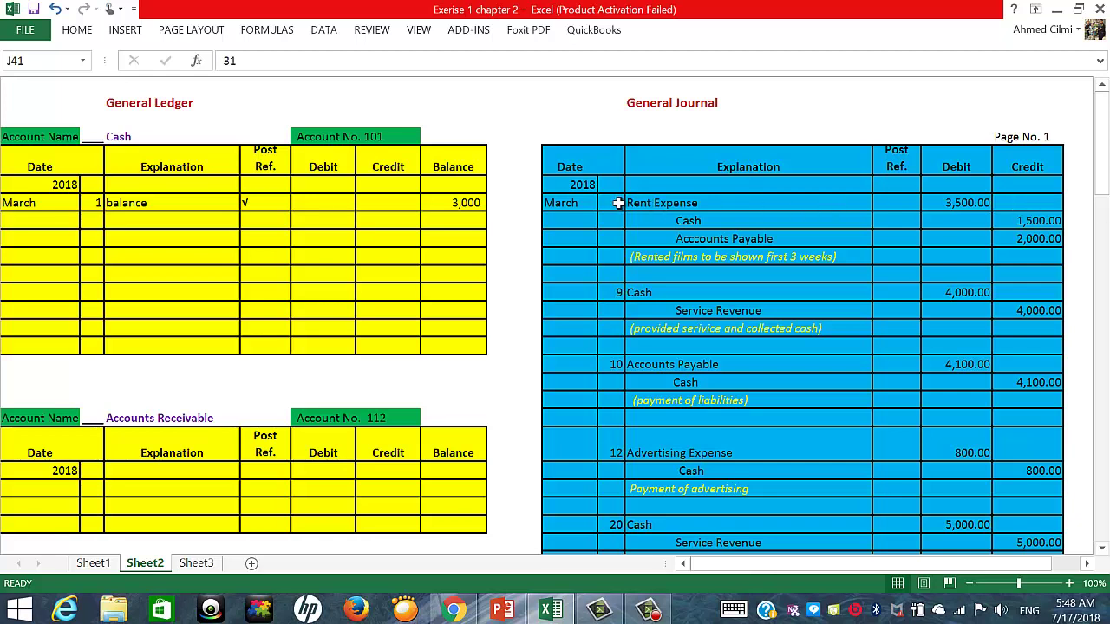
left_click(580, 209)
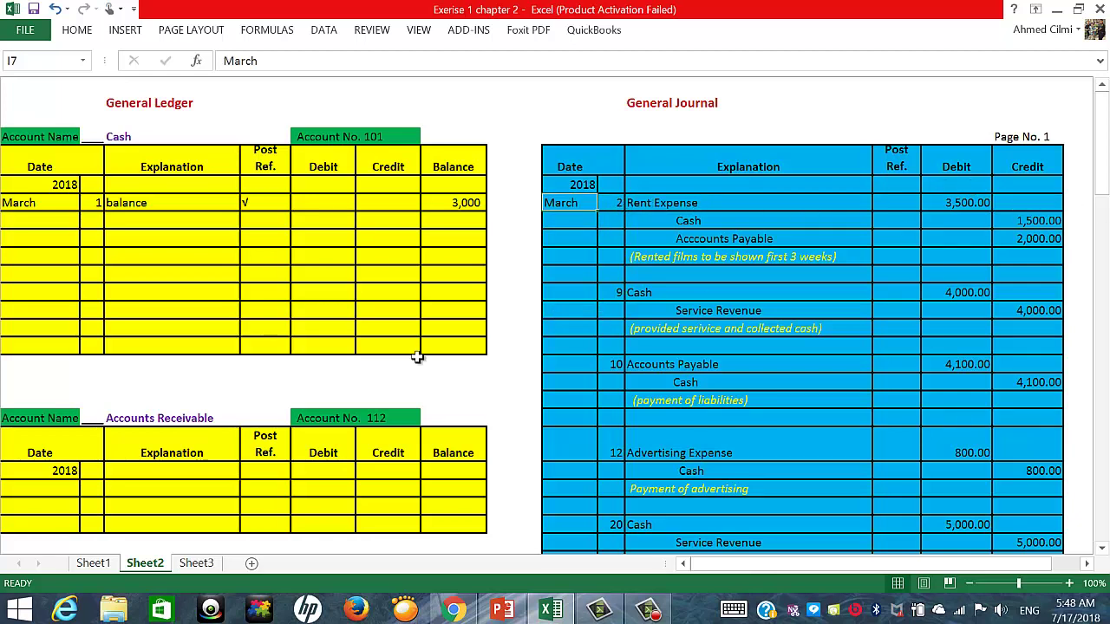
Date the first posting row under 2018 in the Rent Expense ledger account as March 2.
scroll(155, 403, "down", 15)
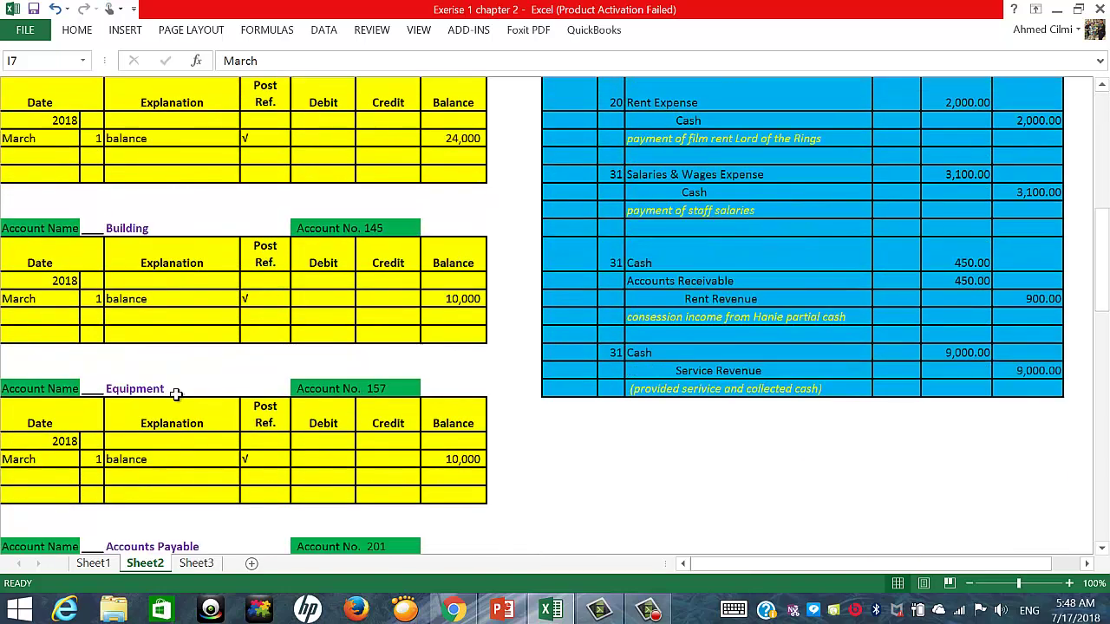
scroll(175, 398, "down", 13)
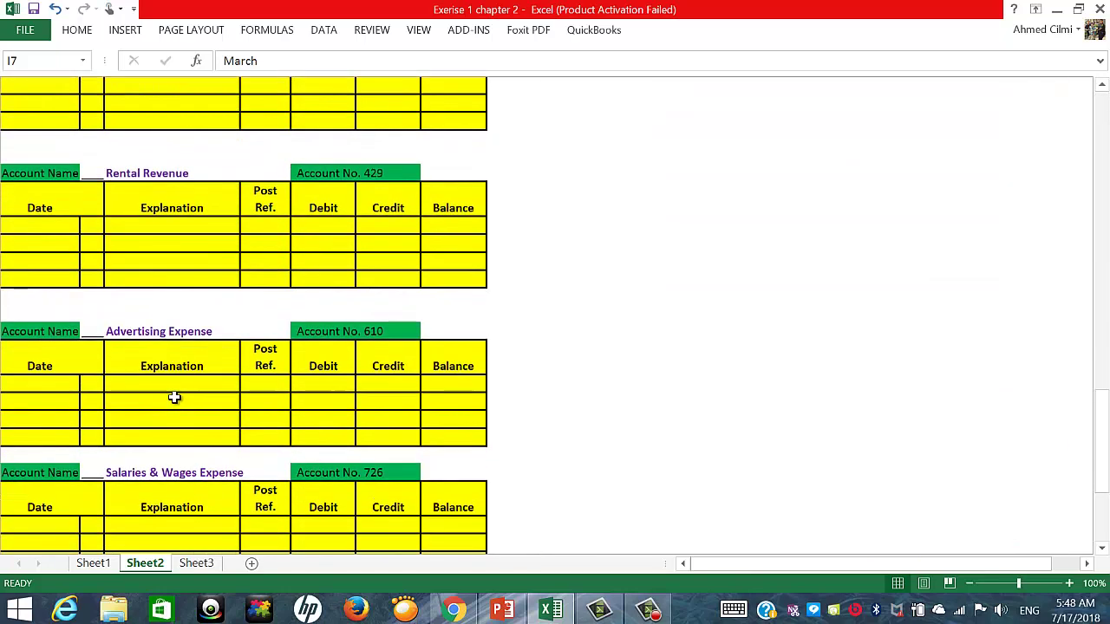
scroll(174, 398, "down", 4)
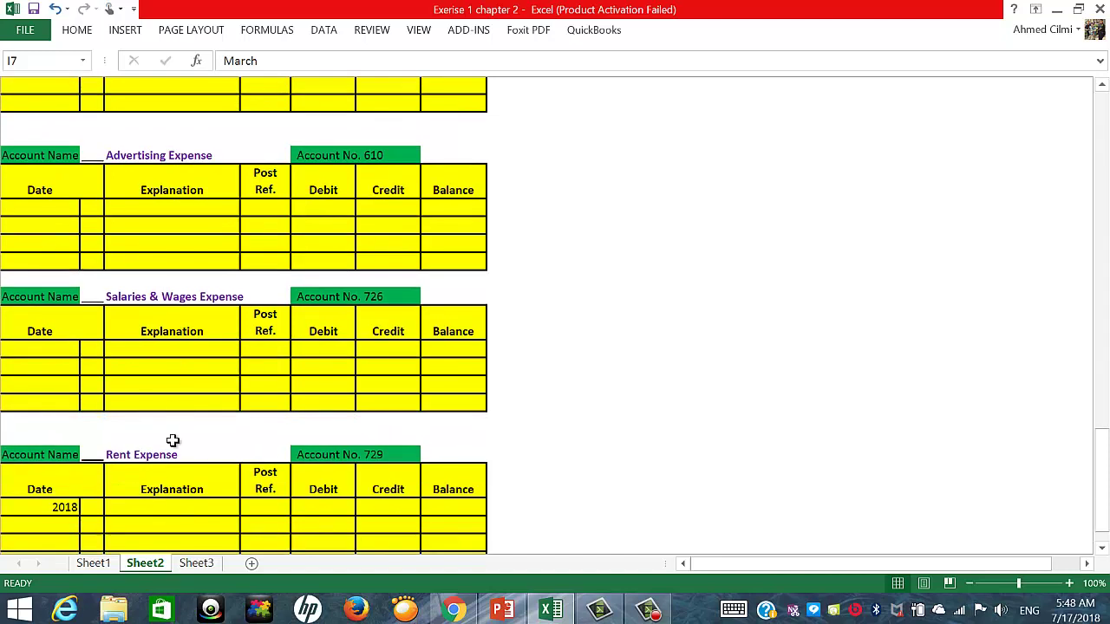
scroll(176, 439, "down", 1)
left_click(49, 345)
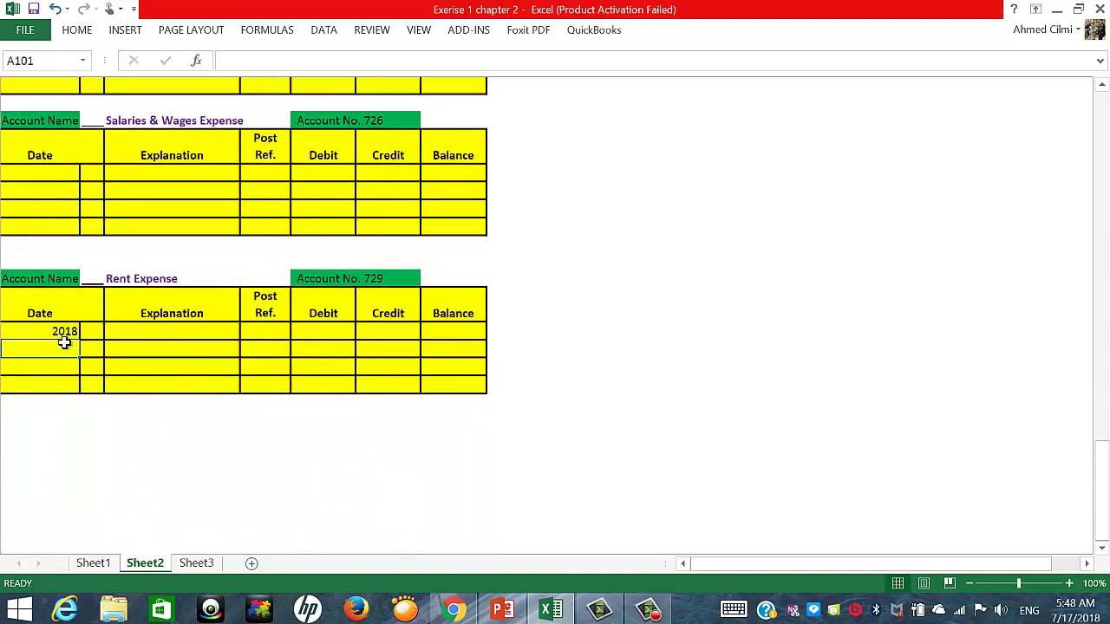
type("M")
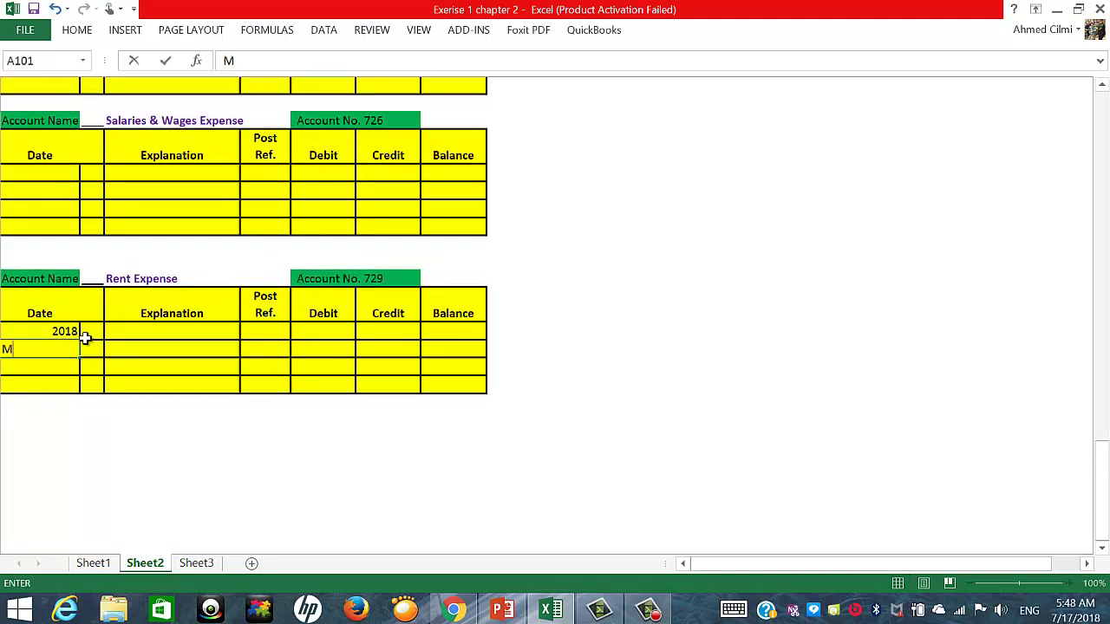
type("arch")
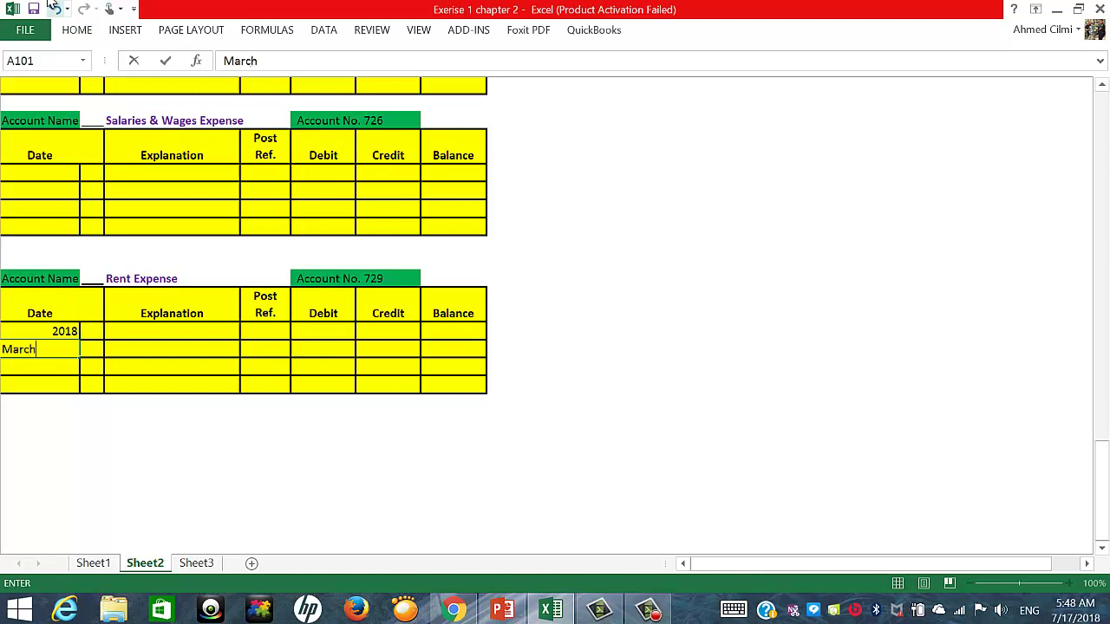
key("Tab")
type("2")
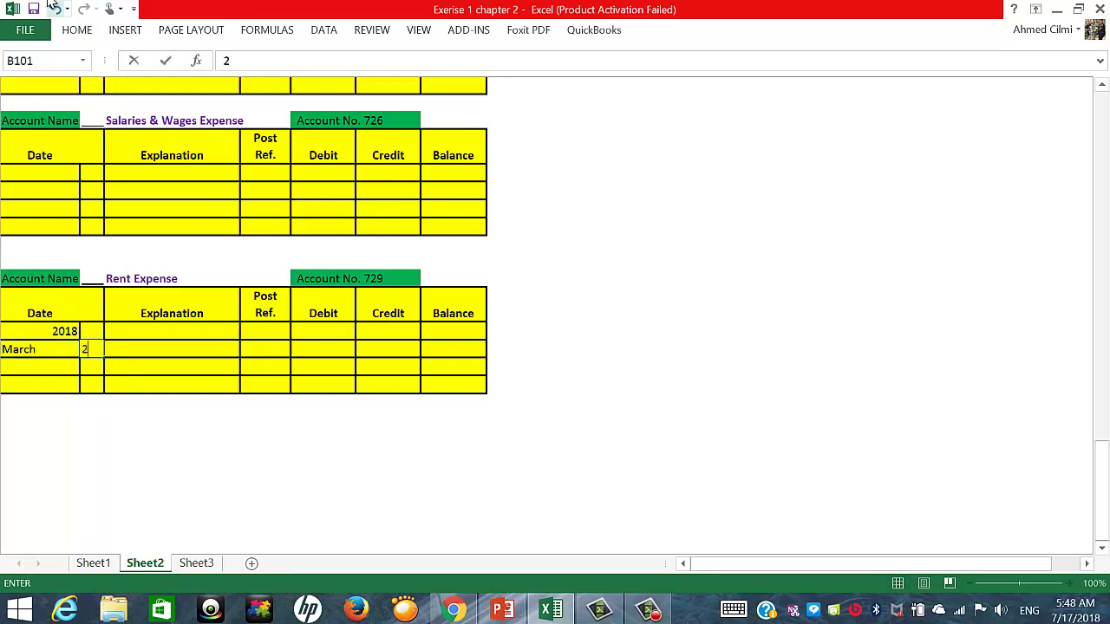
key("Tab")
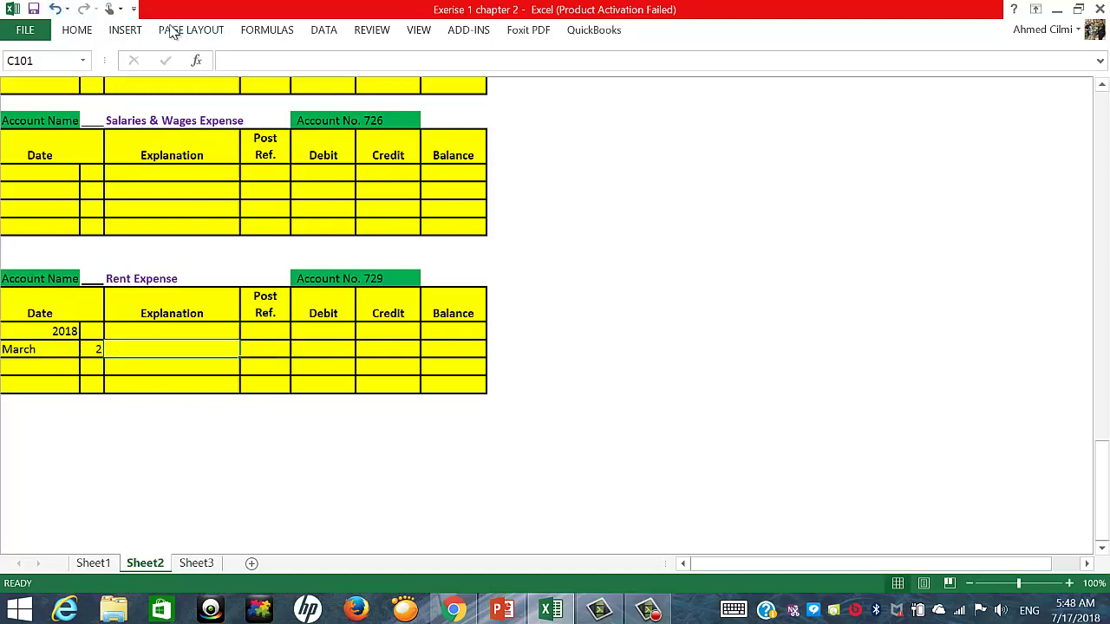
Post the March 2 Rent Expense amount from the General Journal as a 3,500 debit in the Rent Expense ledger.
left_click(324, 347)
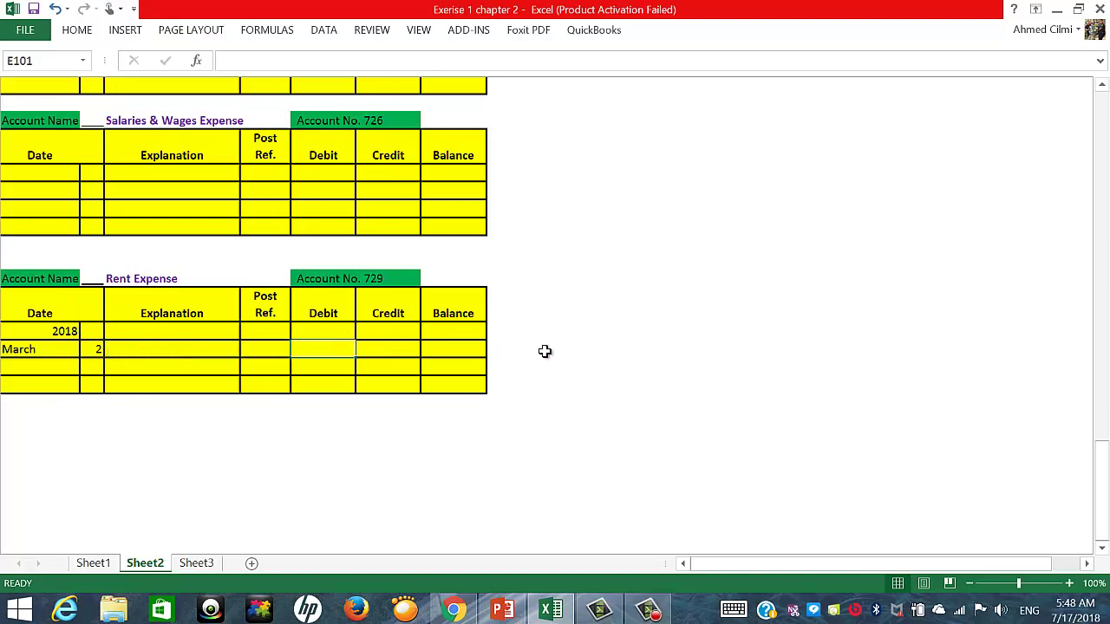
scroll(766, 231, "up", 20)
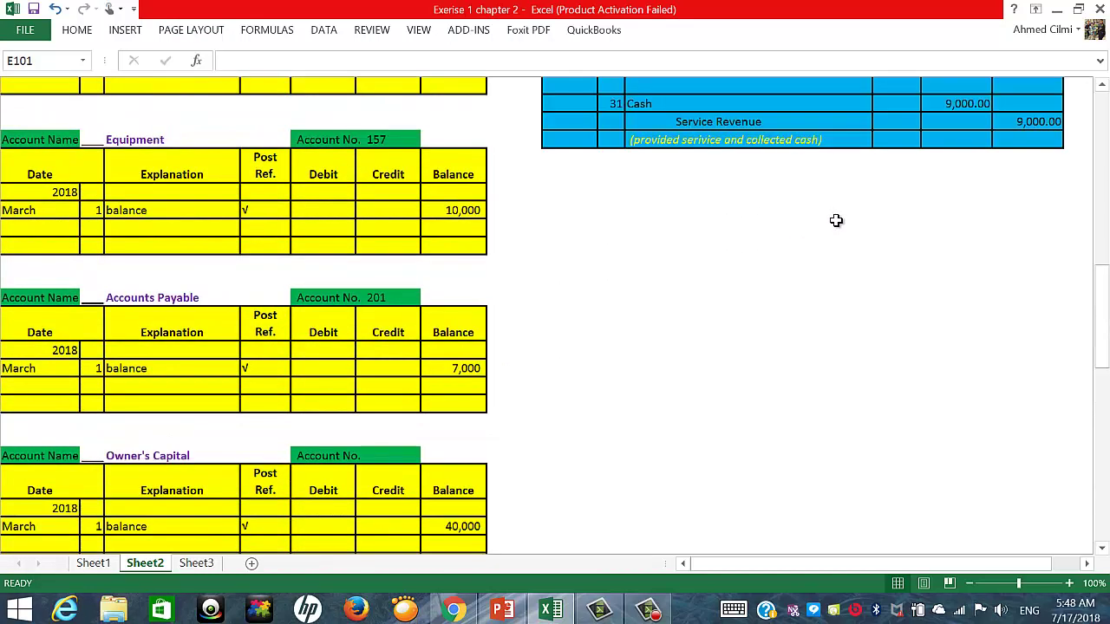
scroll(852, 216, "up", 4)
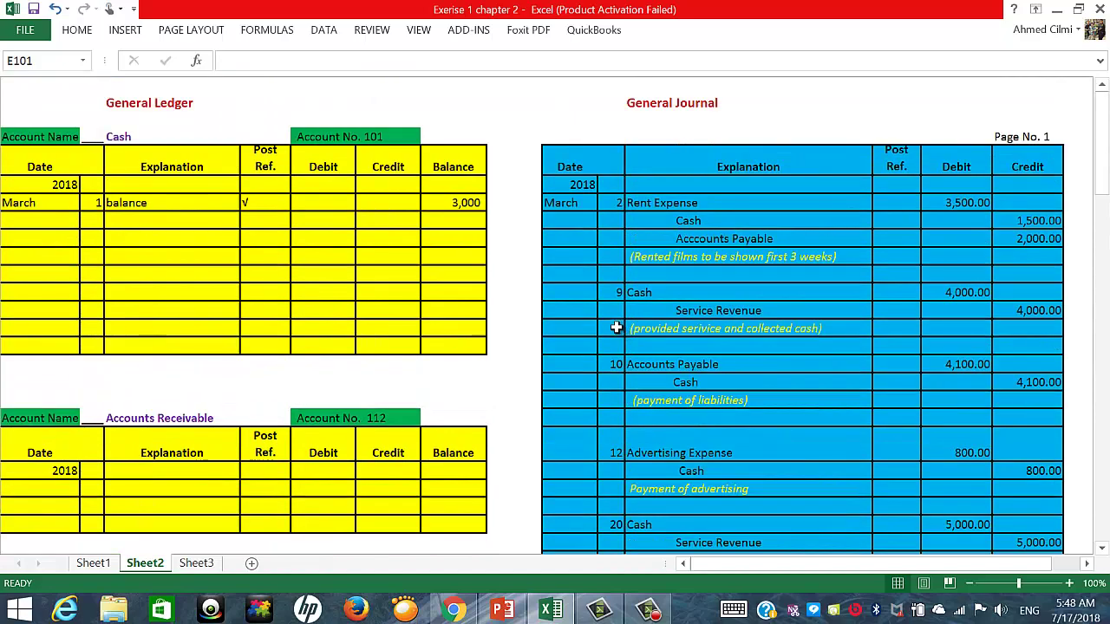
scroll(607, 323, "down", 2)
scroll(602, 317, "up", 2)
scroll(407, 332, "down", 10)
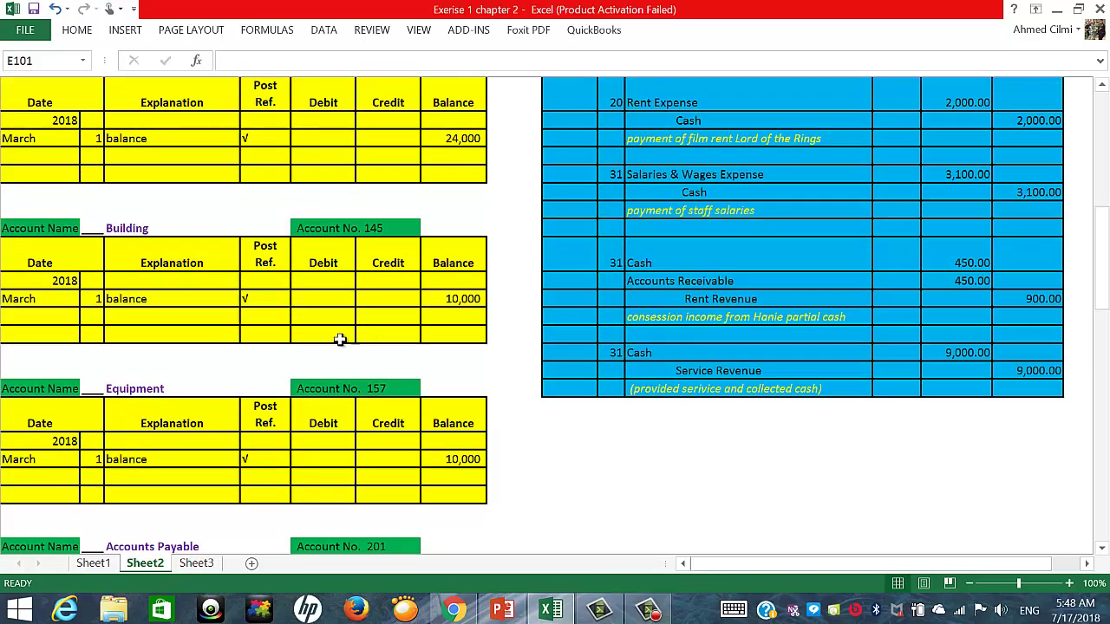
scroll(339, 339, "down", 20)
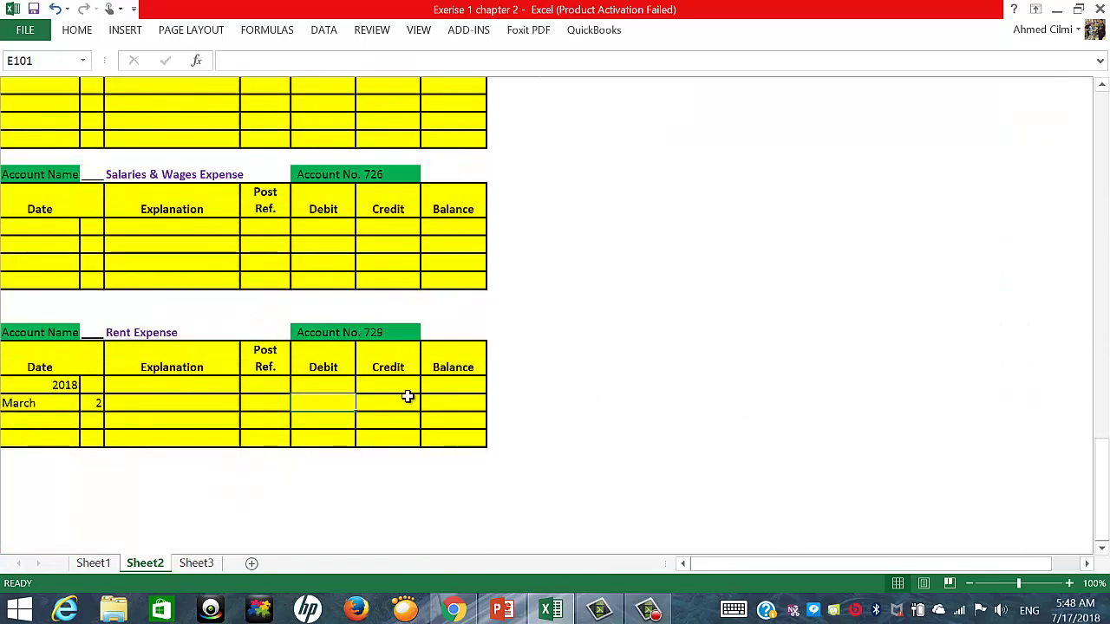
type("3")
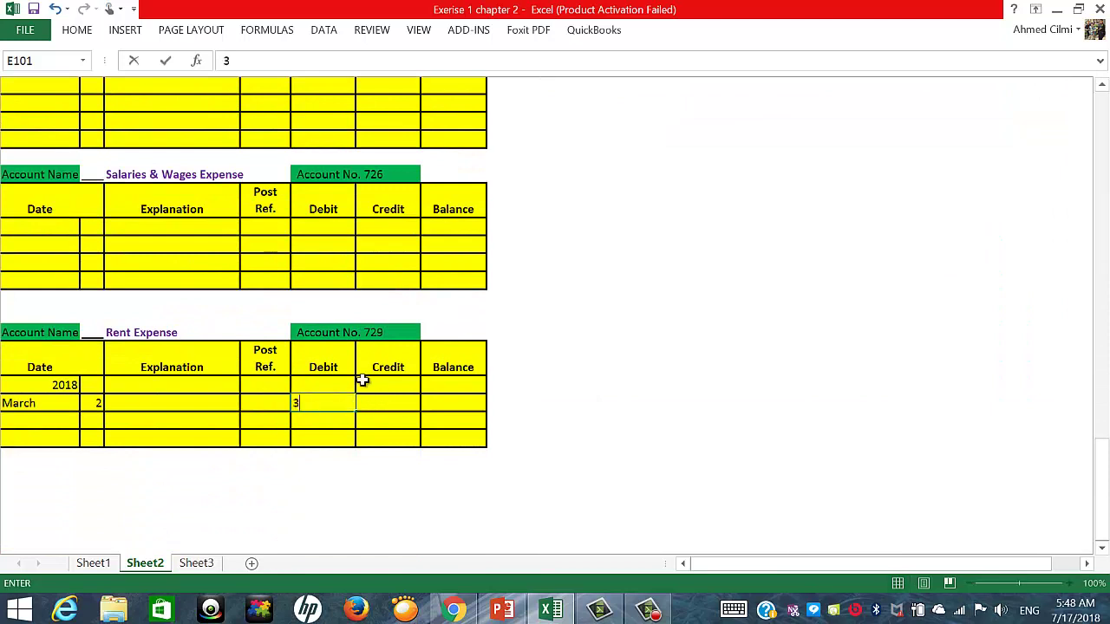
type("500")
key("Tab")
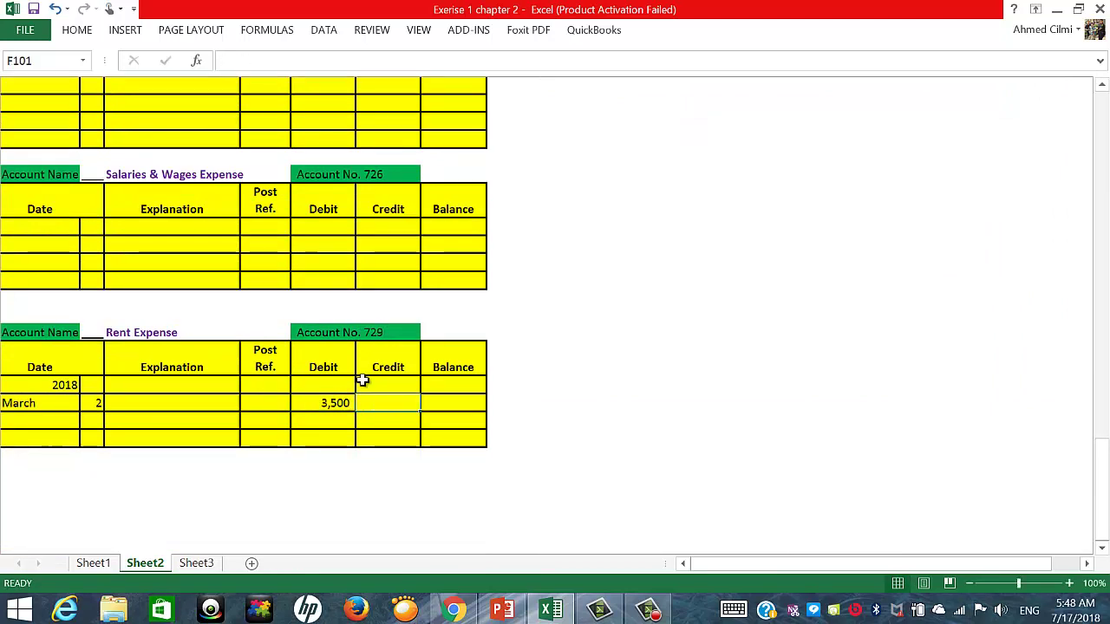
Enter an opening balance of 0 in the Rent Expense ledger's 2018 row and a balance of 3,500 in its March 2 row.
left_click(444, 383)
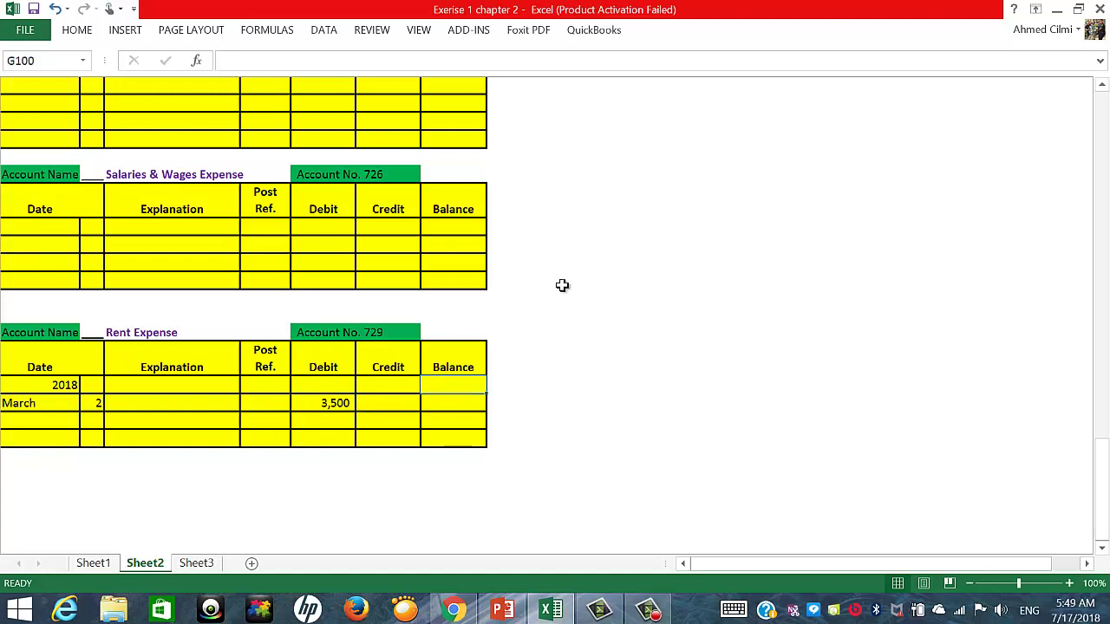
type("0")
key("Return")
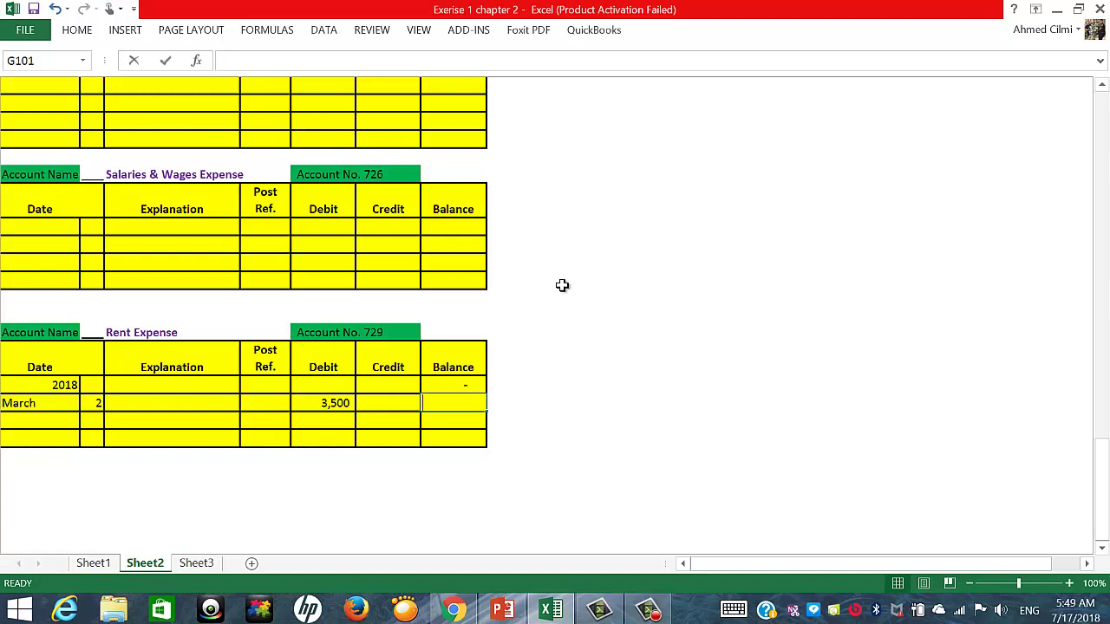
type("3,")
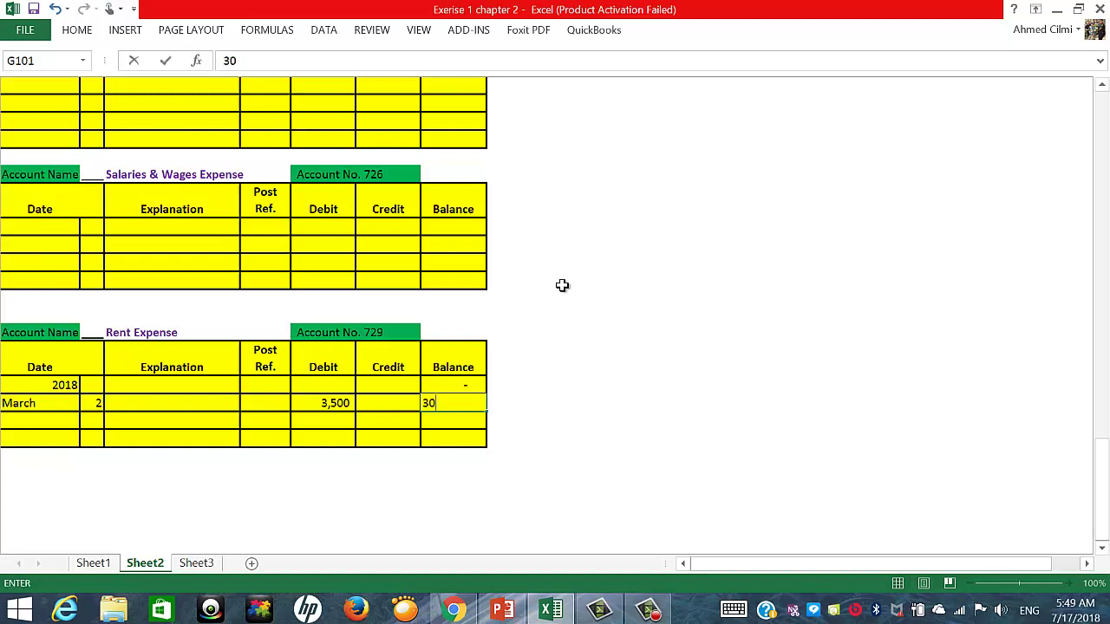
type("500")
key("Return")
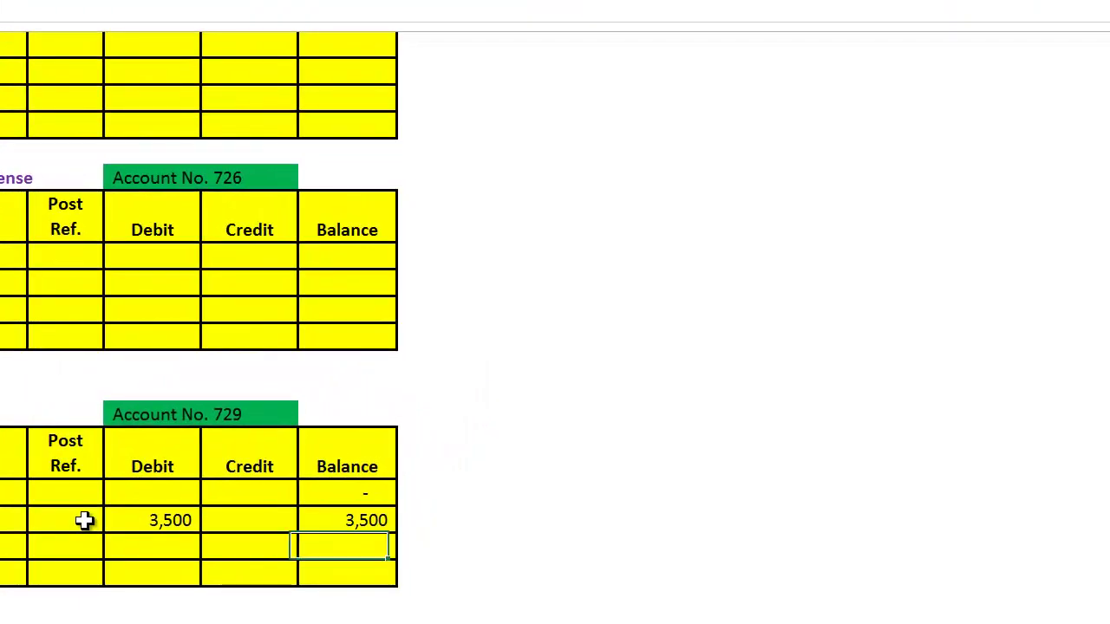
Enter J1 as the post reference for the March 2 row of the Rent Expense ledger.
left_click(84, 520)
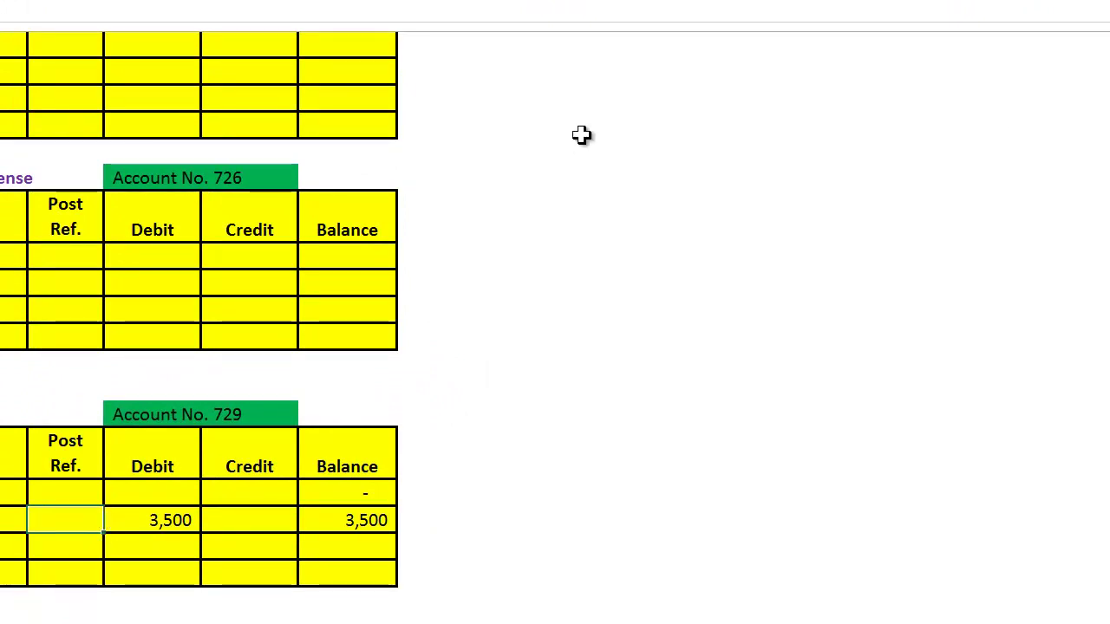
type("J")
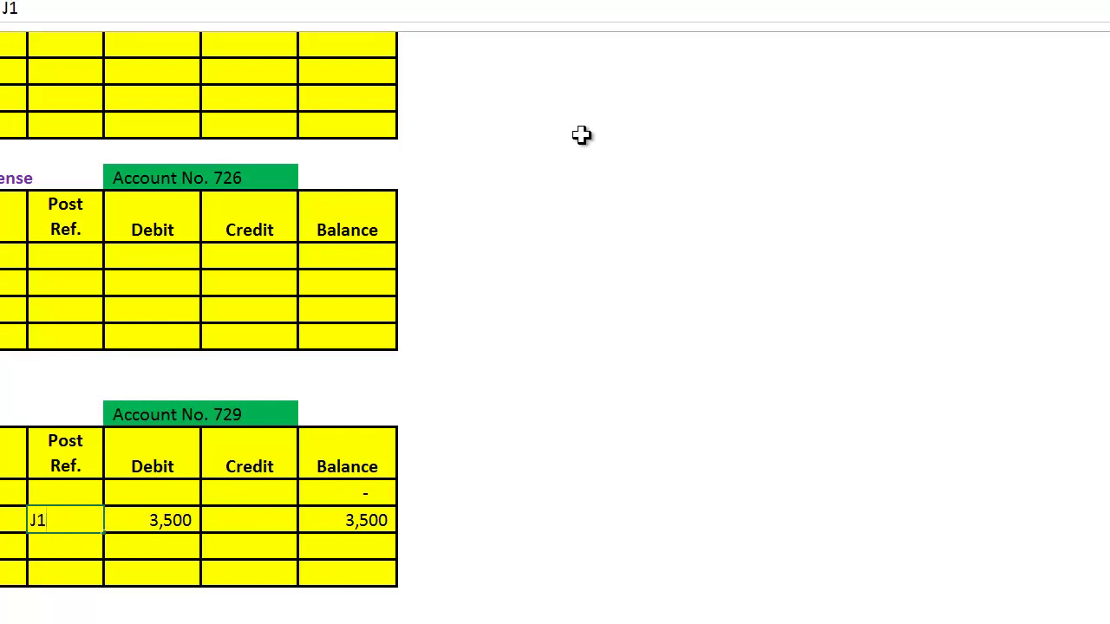
type("1")
key("Return")
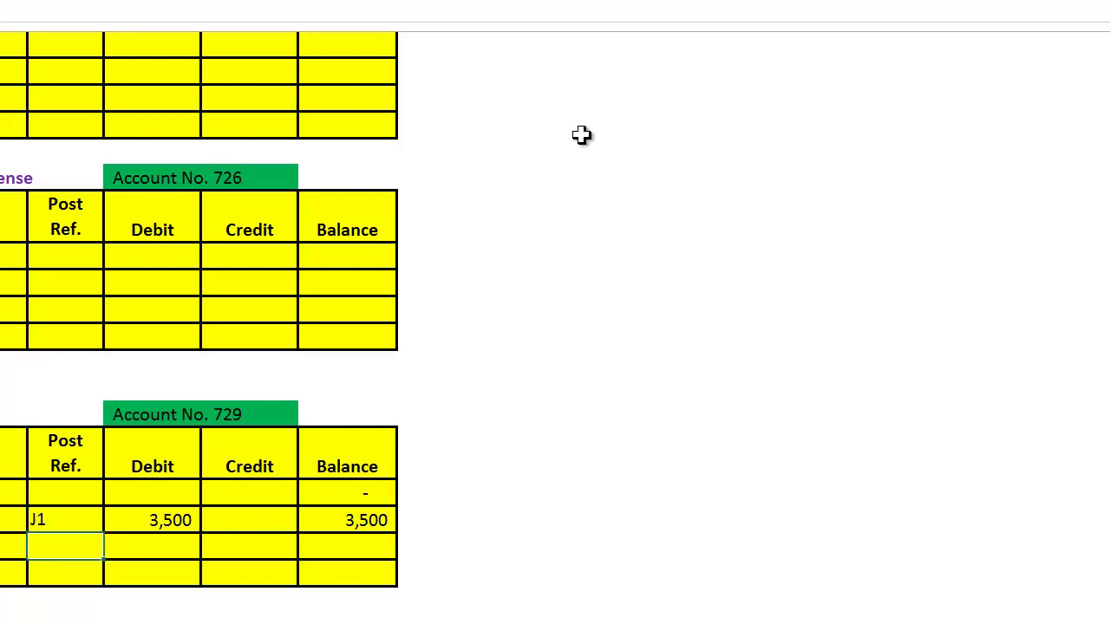
Compare the General Journal's title and page number with the post reference and debit in the Rent Expense ledger's March 2 row.
scroll(581, 134, "up", 3)
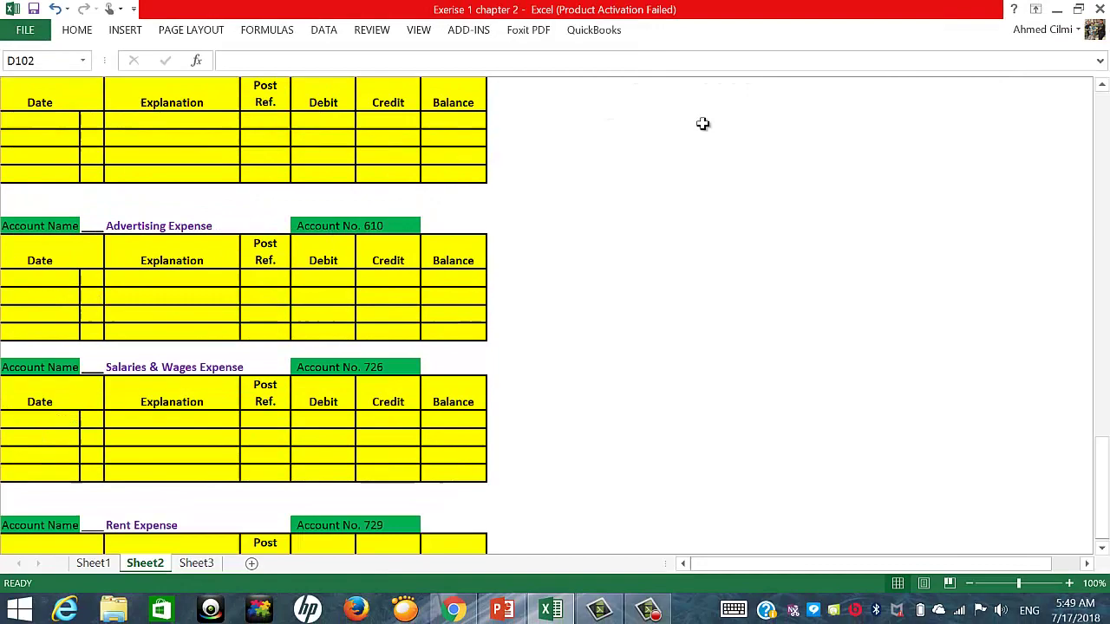
scroll(703, 123, "up", 20)
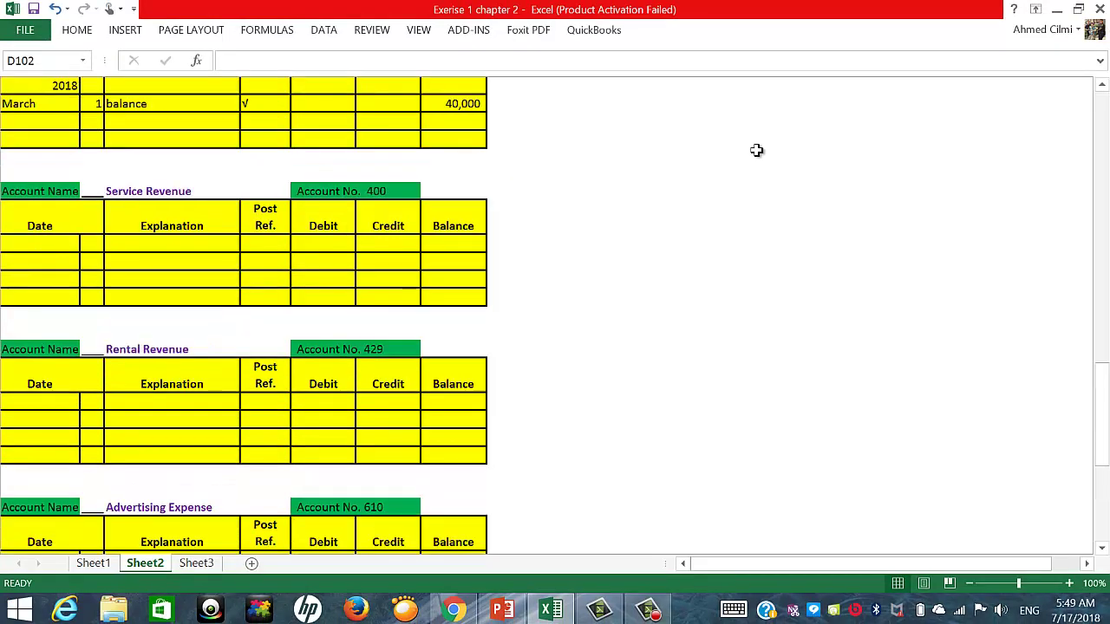
scroll(808, 134, "up", 3)
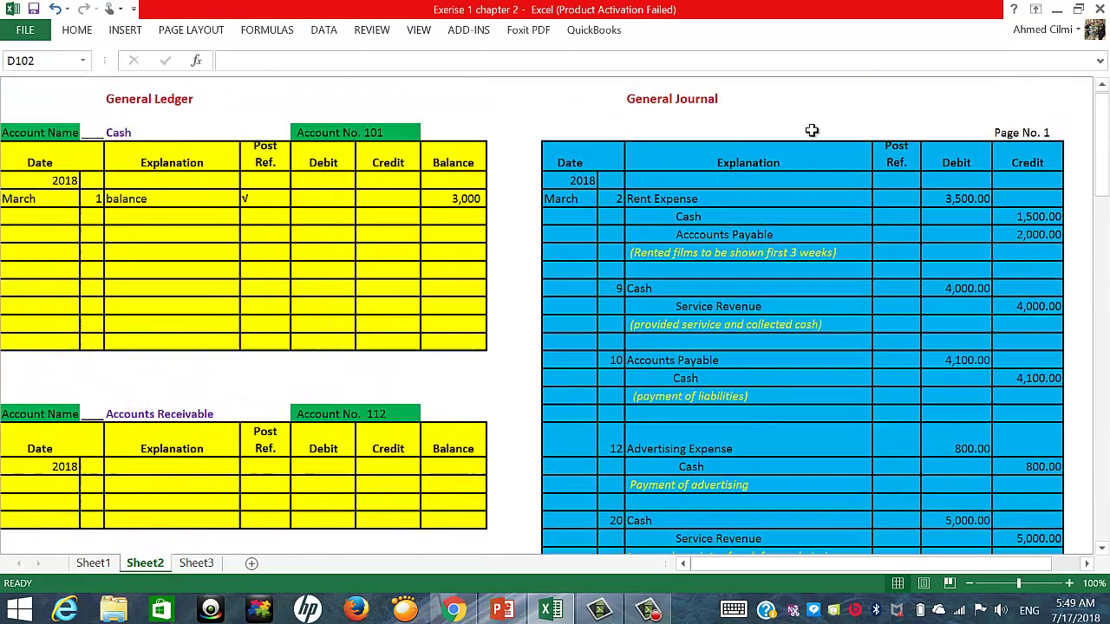
left_click(676, 100)
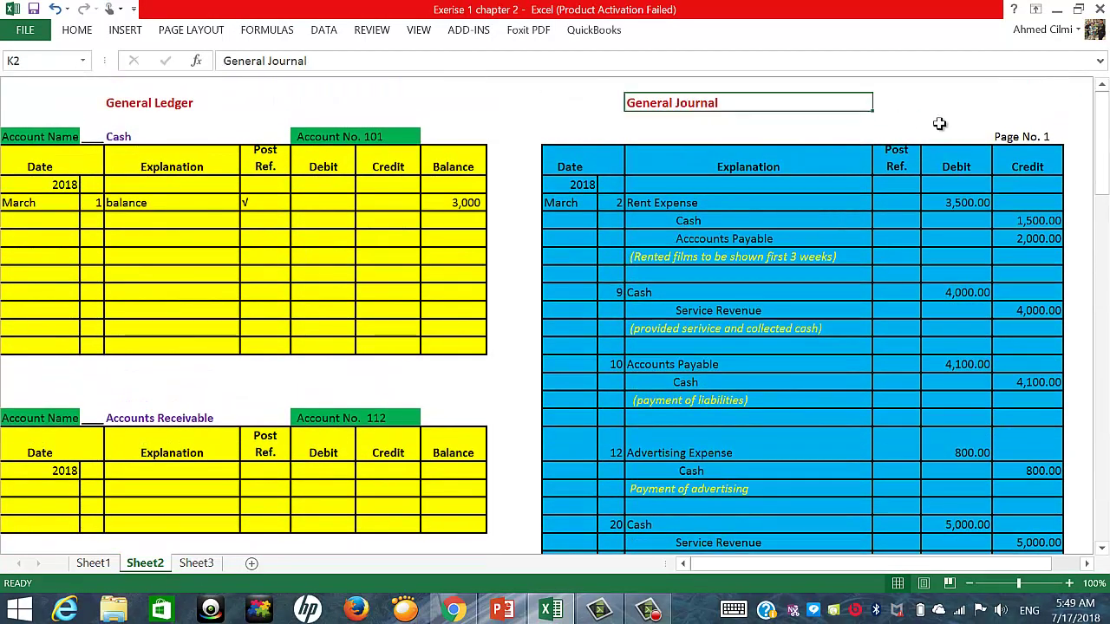
left_click(999, 135)
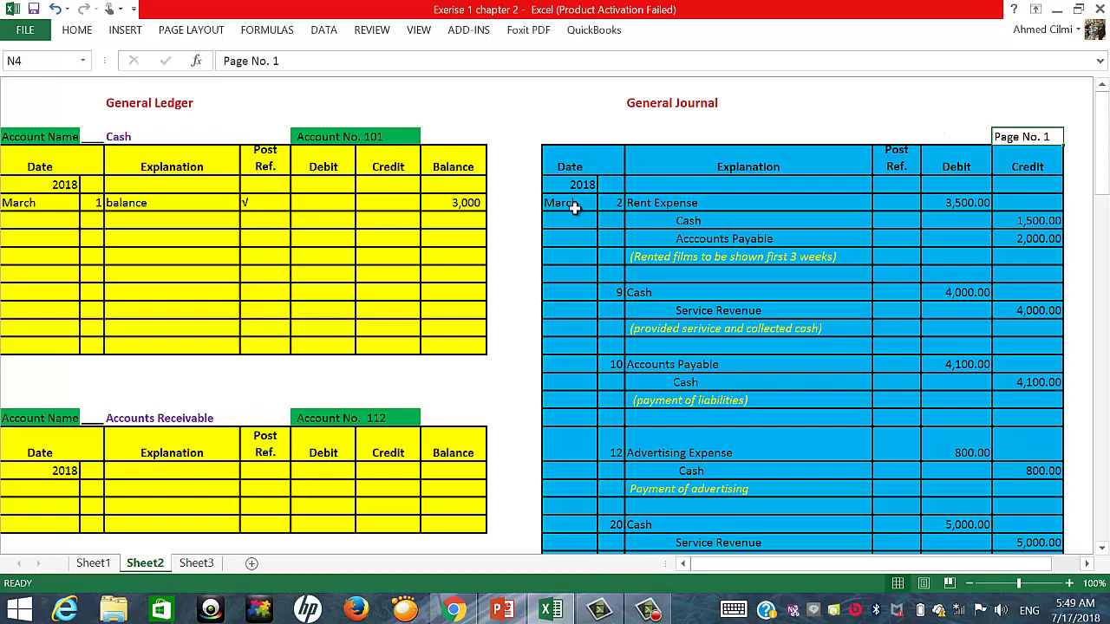
scroll(574, 208, "down", 16)
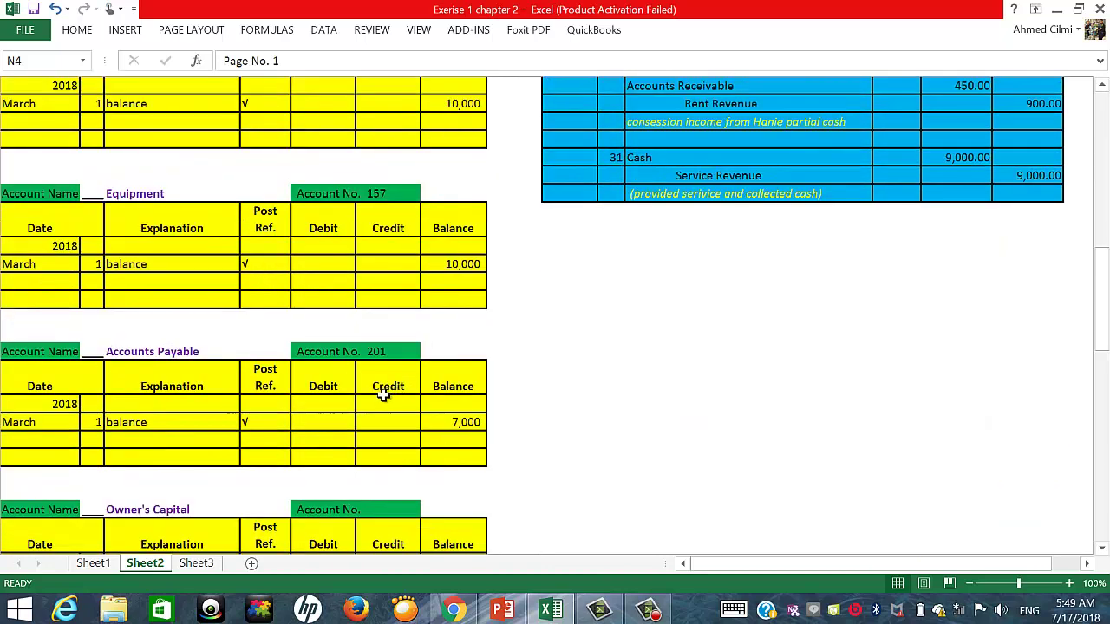
scroll(383, 394, "down", 14)
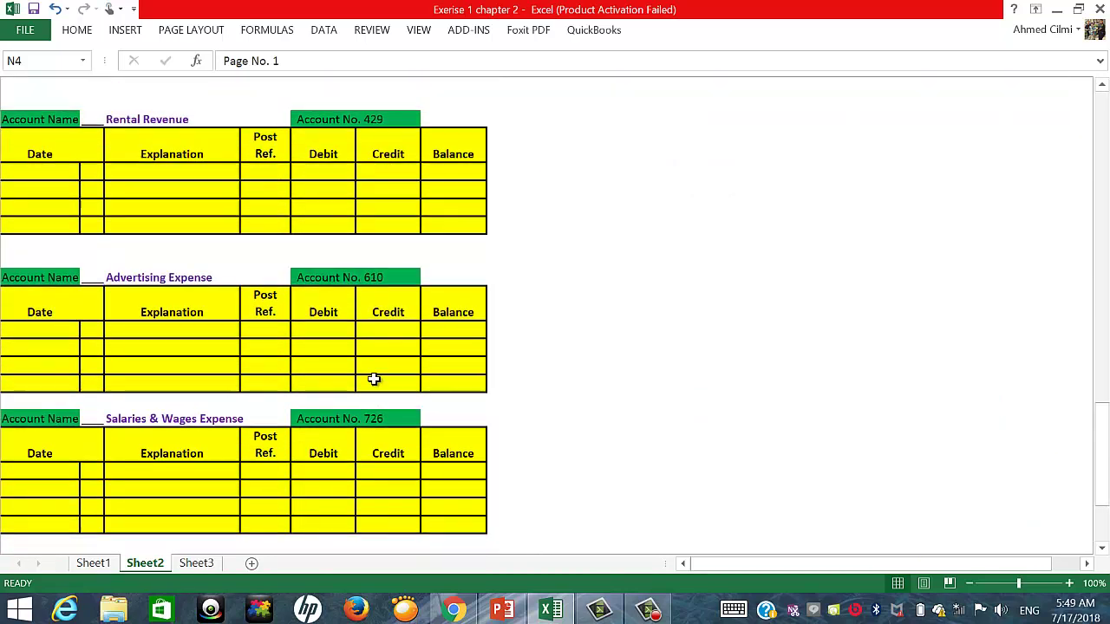
scroll(372, 379, "down", 6)
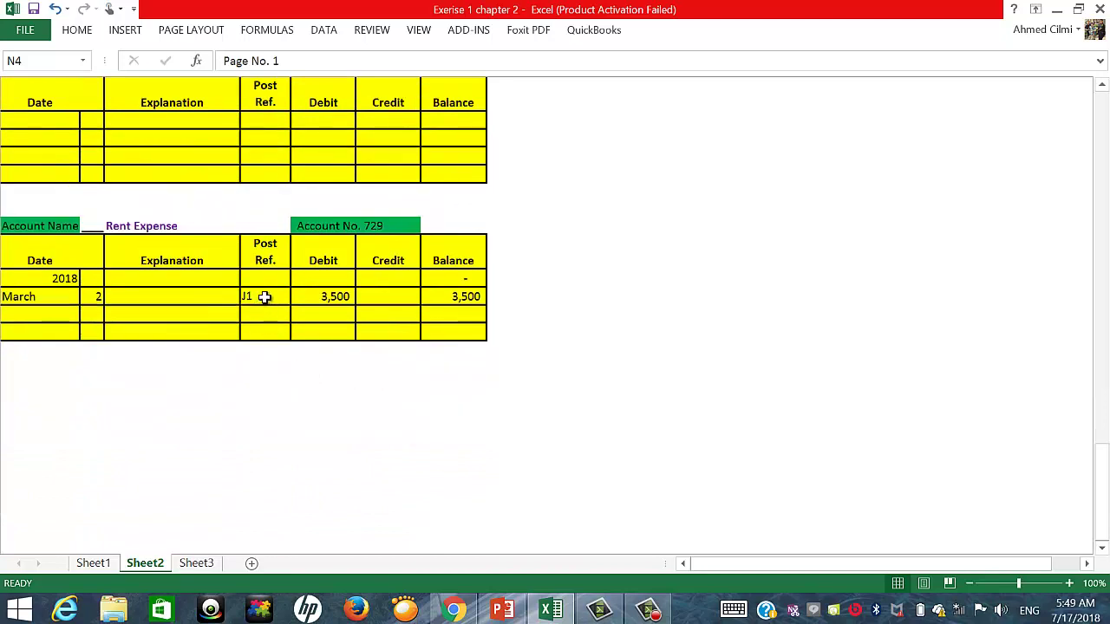
left_click(265, 297)
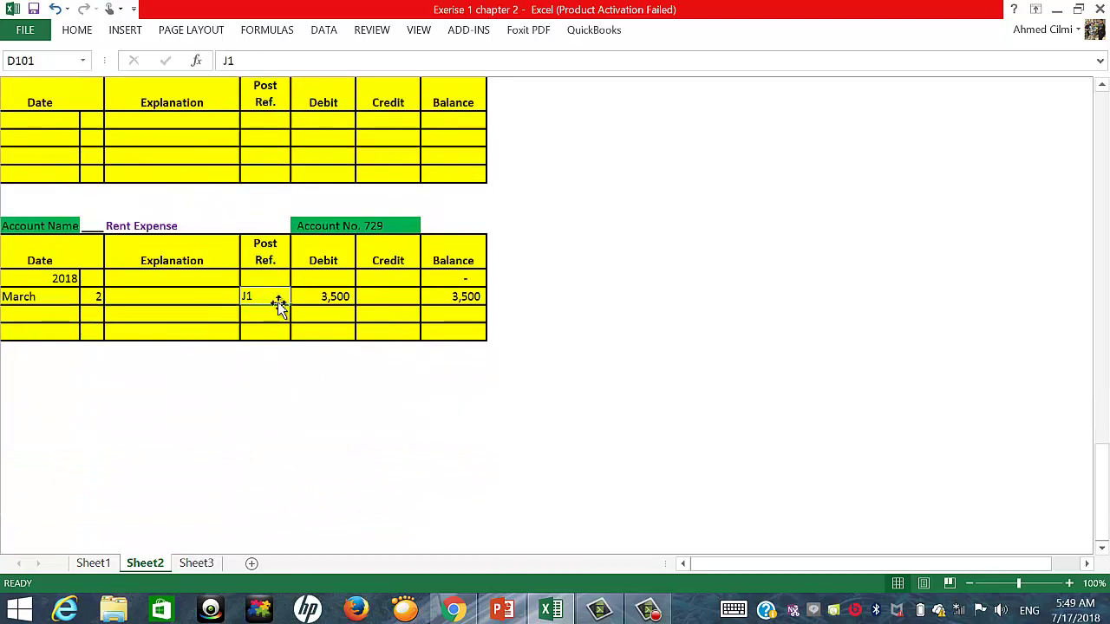
left_click(337, 296)
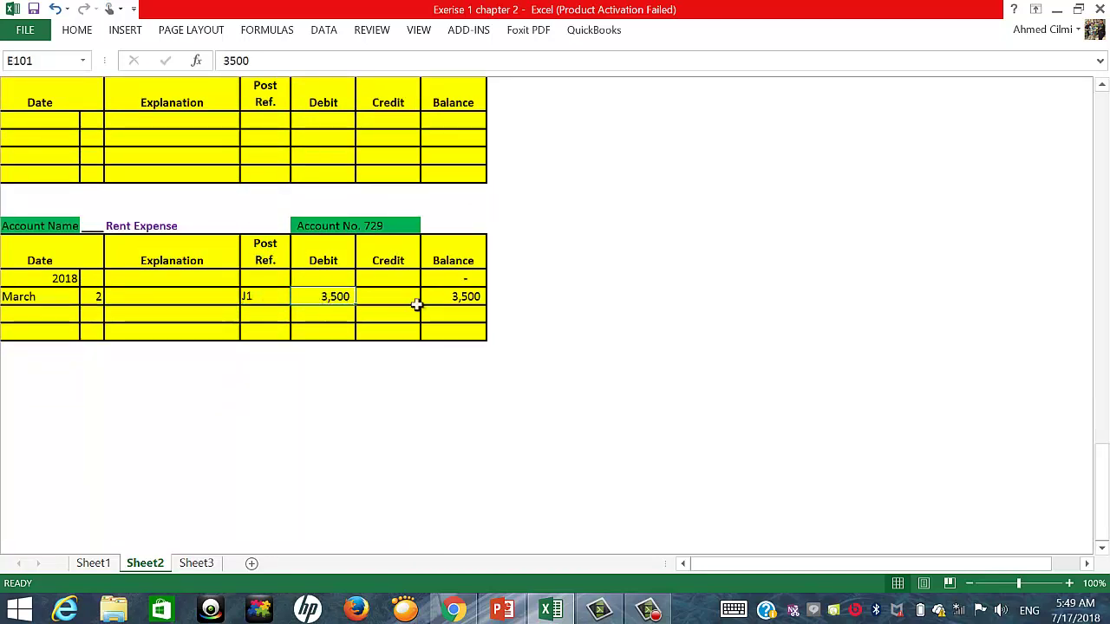
Check the Rent Expense ledger's account number and return to the March 2 entry in the General Journal.
scroll(709, 248, "up", 7)
scroll(738, 226, "up", 5)
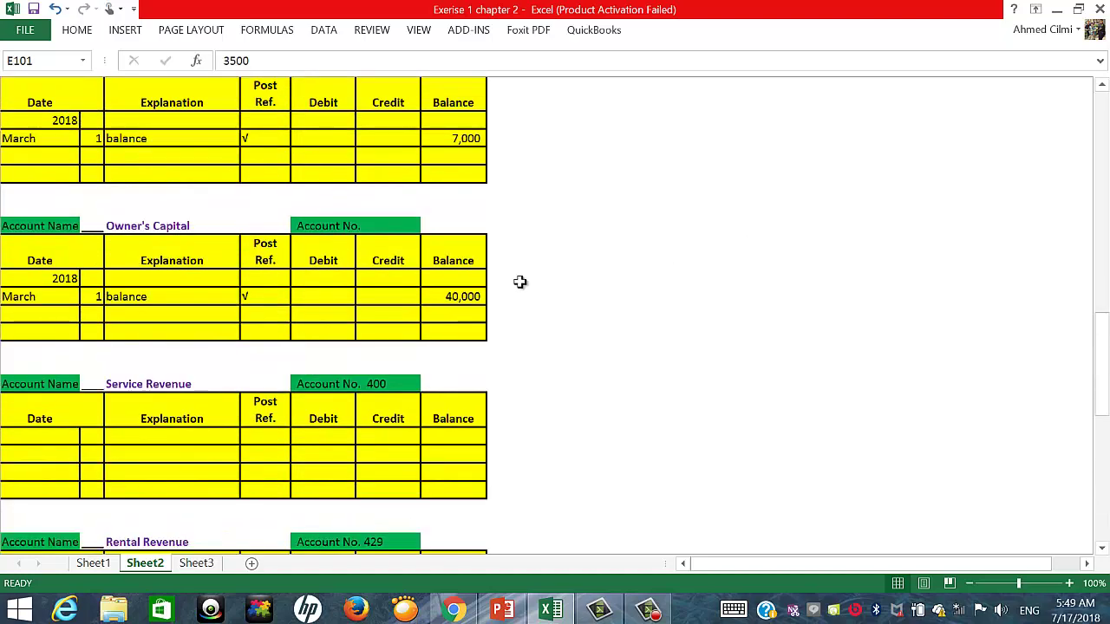
scroll(482, 342, "down", 6)
scroll(286, 401, "down", 9)
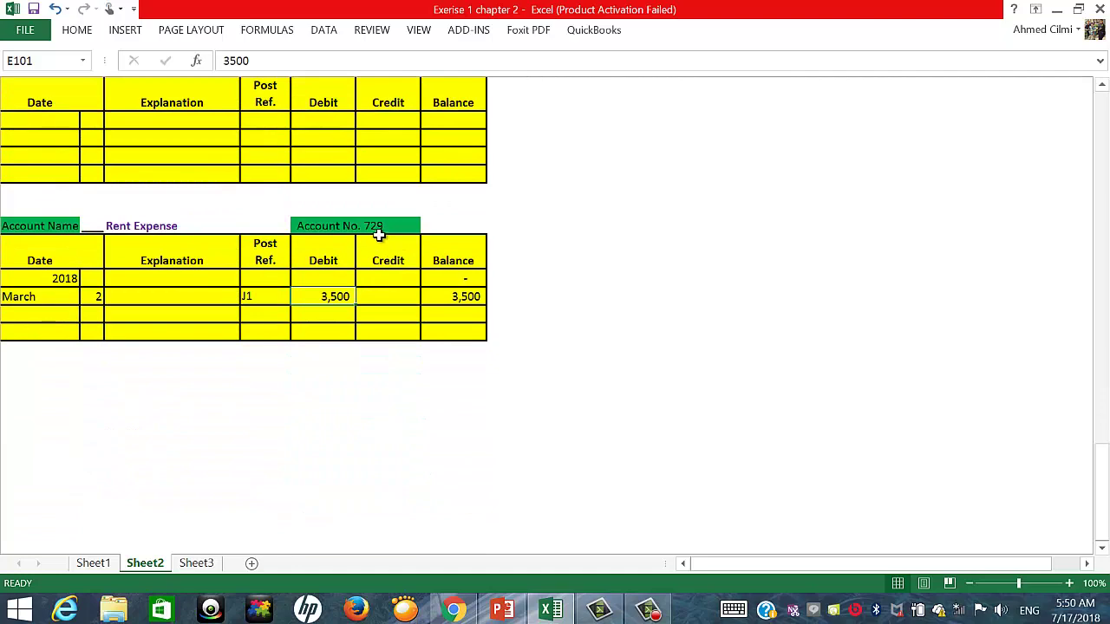
scroll(940, 102, "up", 20)
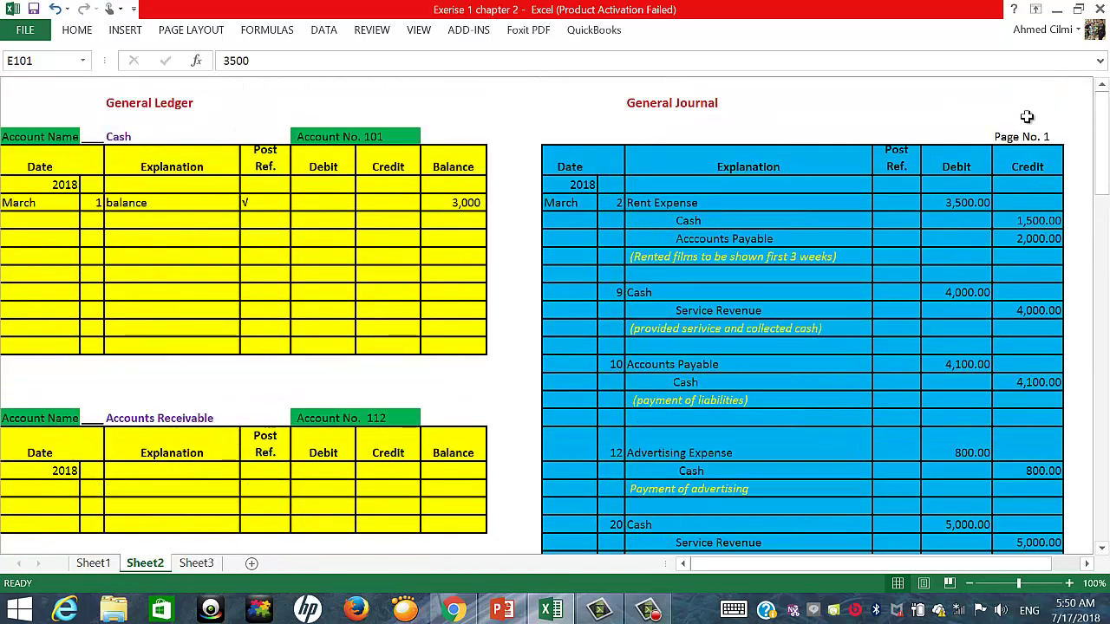
Enter 729 as the post reference for Rent Expense in the General Journal's March 2 entry.
left_click(898, 205)
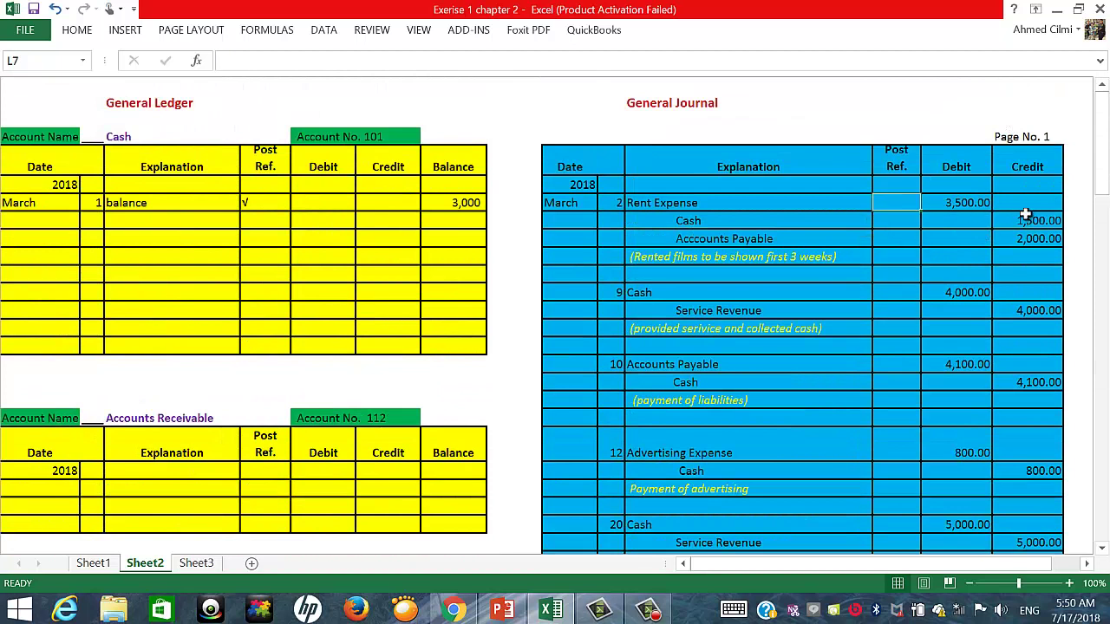
type("729")
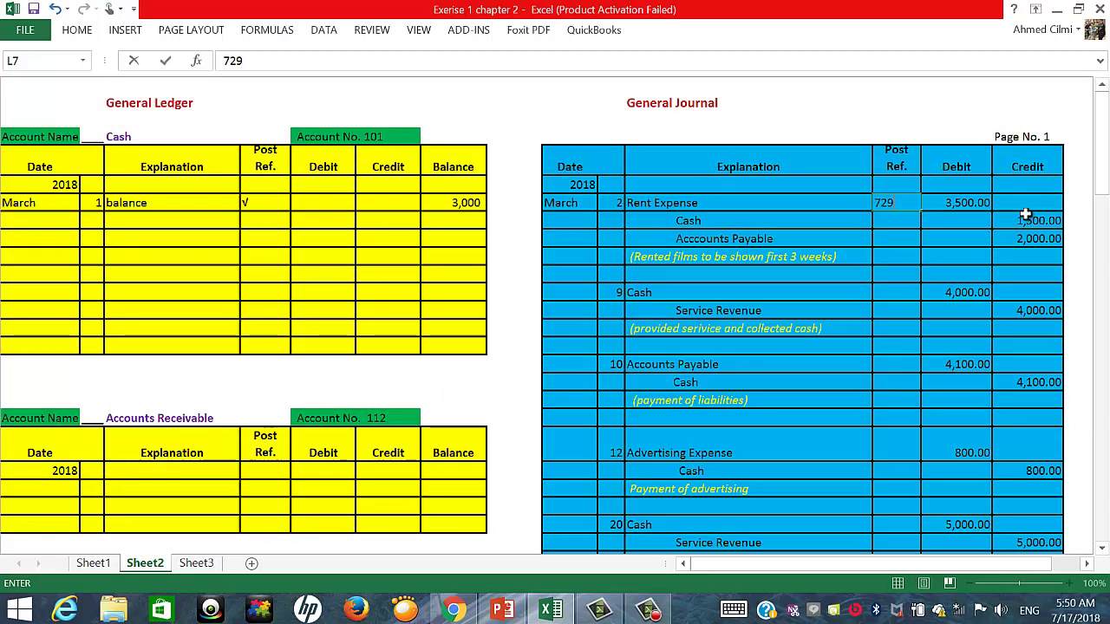
key("Tab")
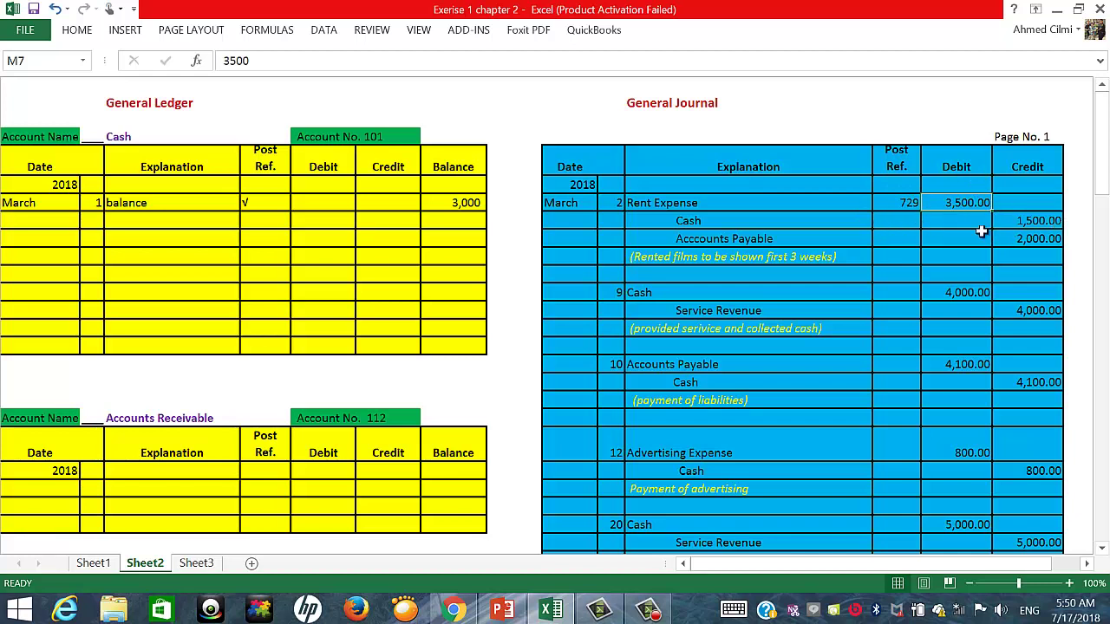
Compare the Rent Expense post reference in the General Journal with the March 2 row of the Rent Expense ledger.
left_click(898, 202)
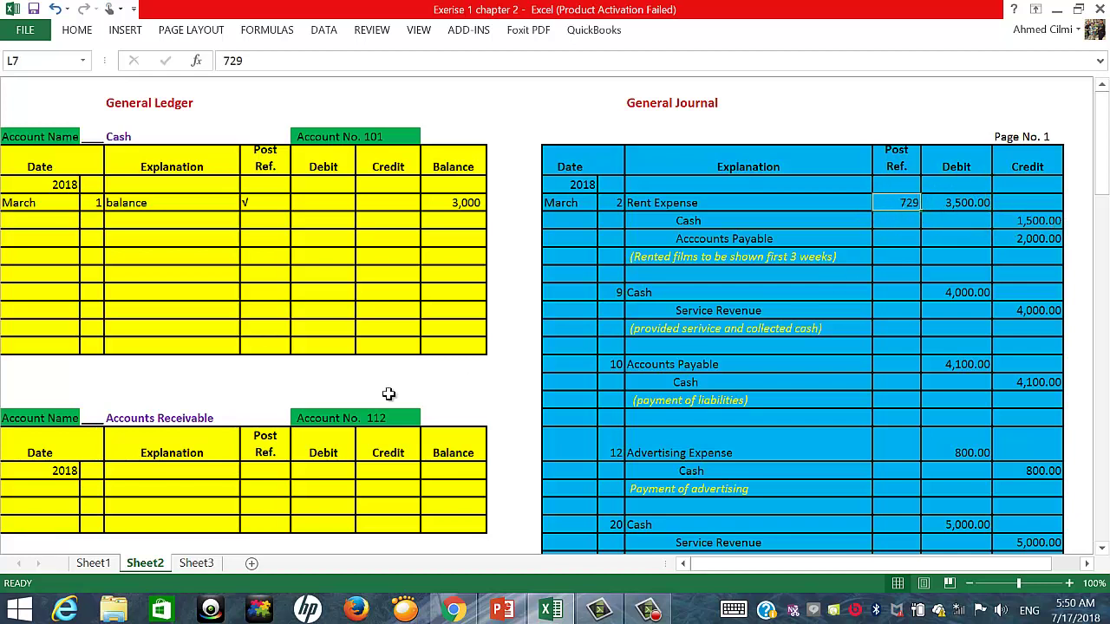
scroll(282, 377, "down", 10)
scroll(281, 377, "down", 20)
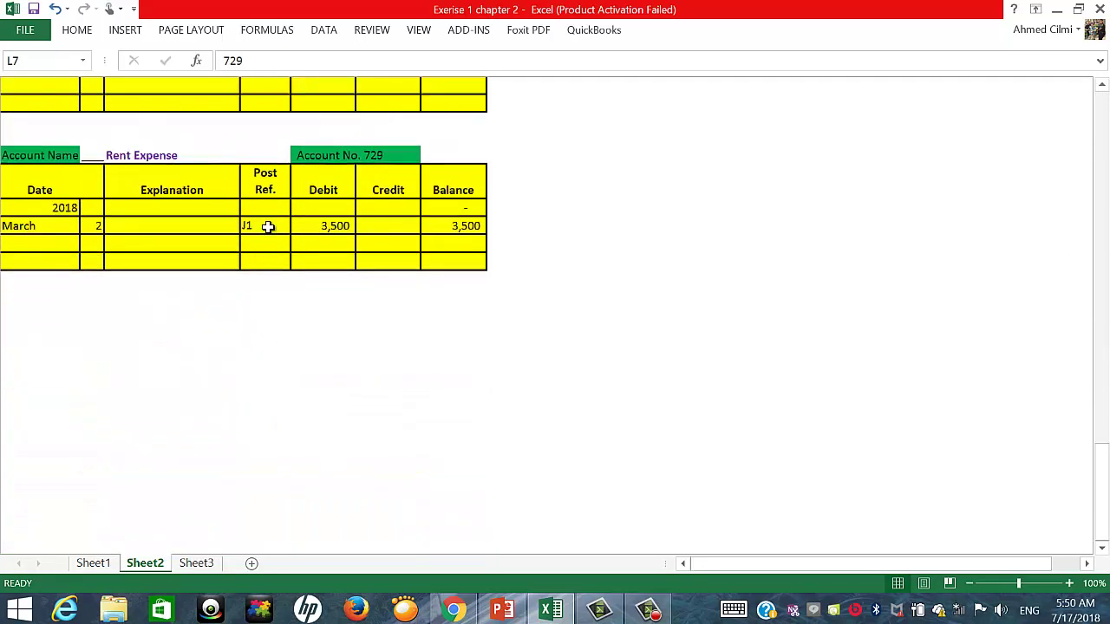
left_click(268, 225)
scroll(728, 215, "up", 20)
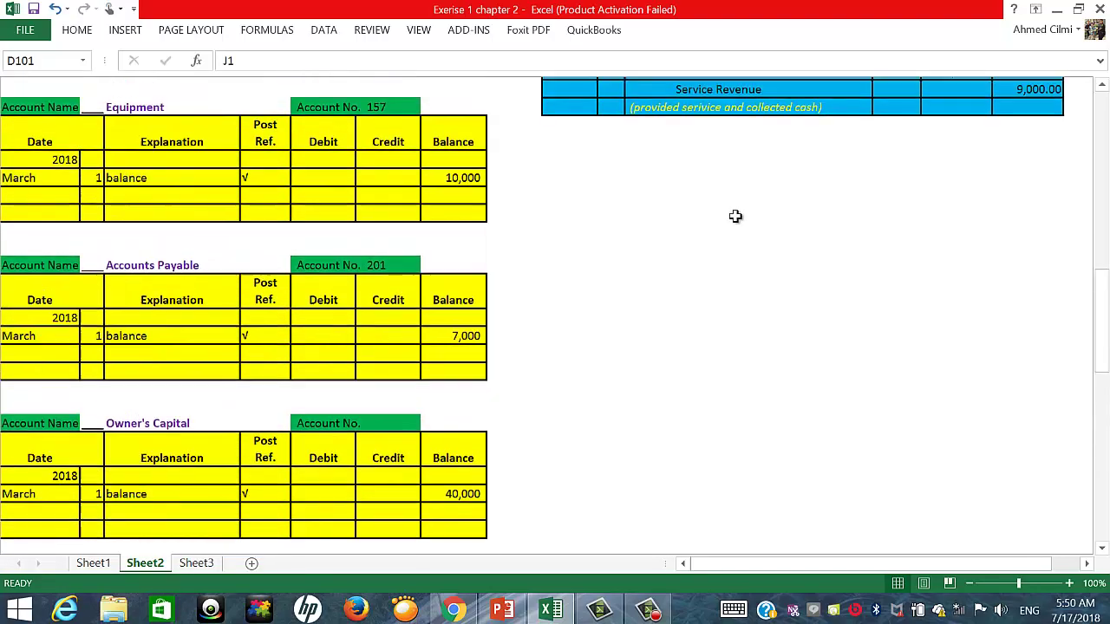
scroll(735, 215, "up", 5)
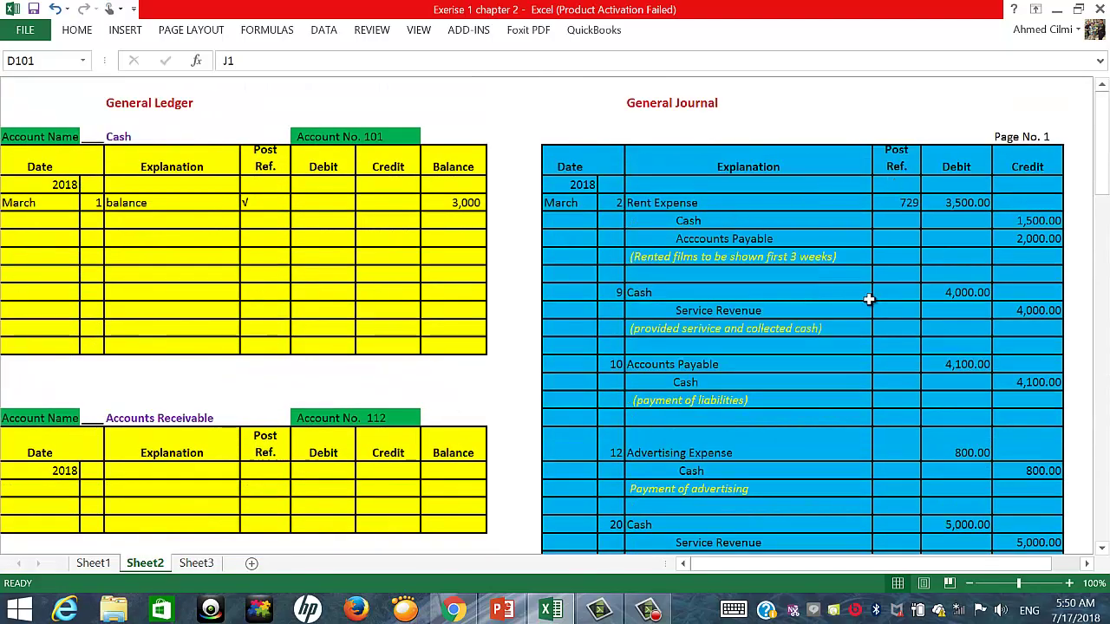
left_click(909, 202)
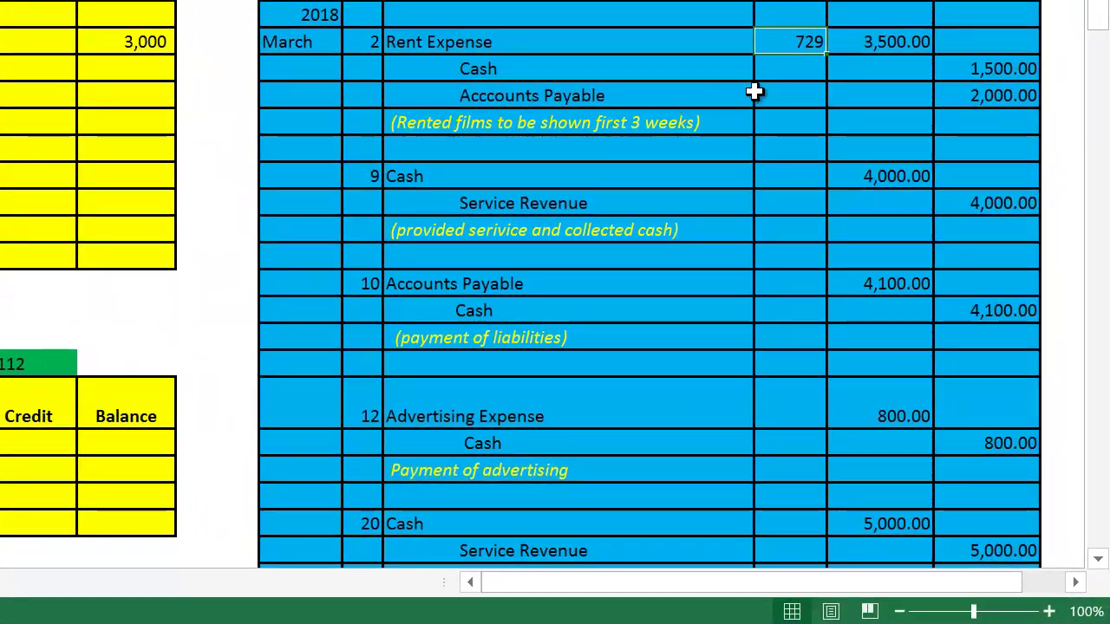
Add a row for day 2 with a credit of 1,500 below the opening balance in the Cash ledger.
left_click(810, 91)
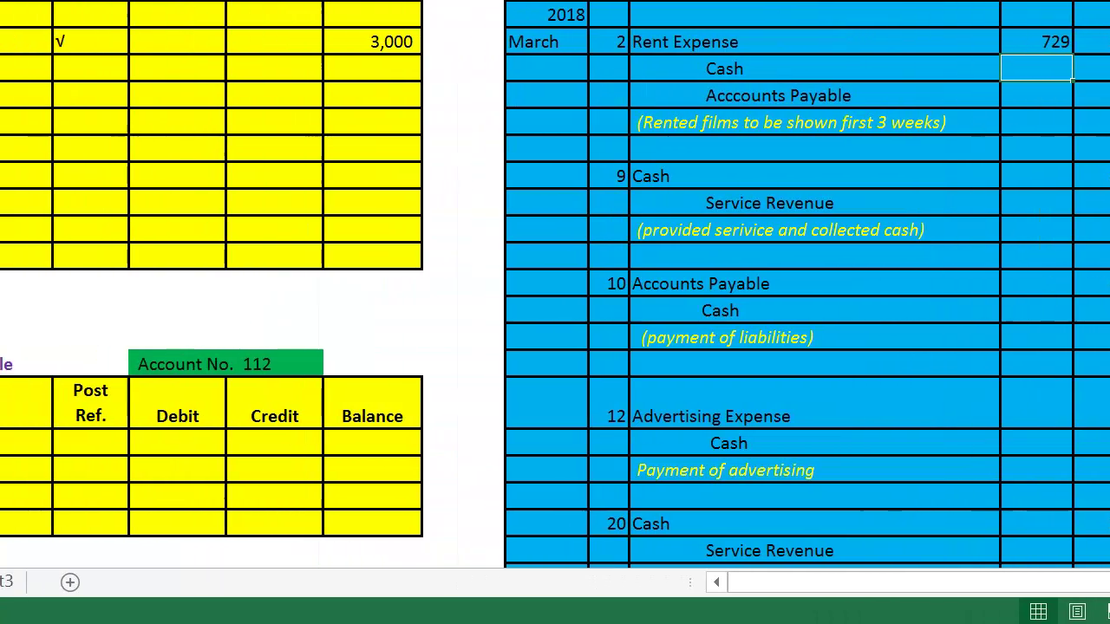
left_click(38, 76)
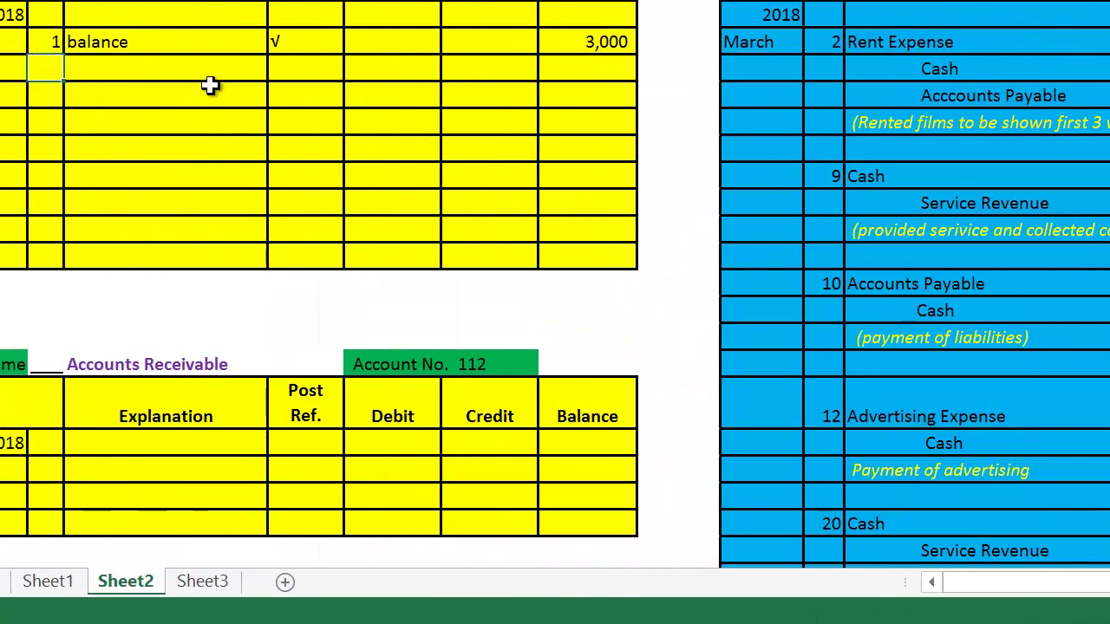
type("2")
key("Tab")
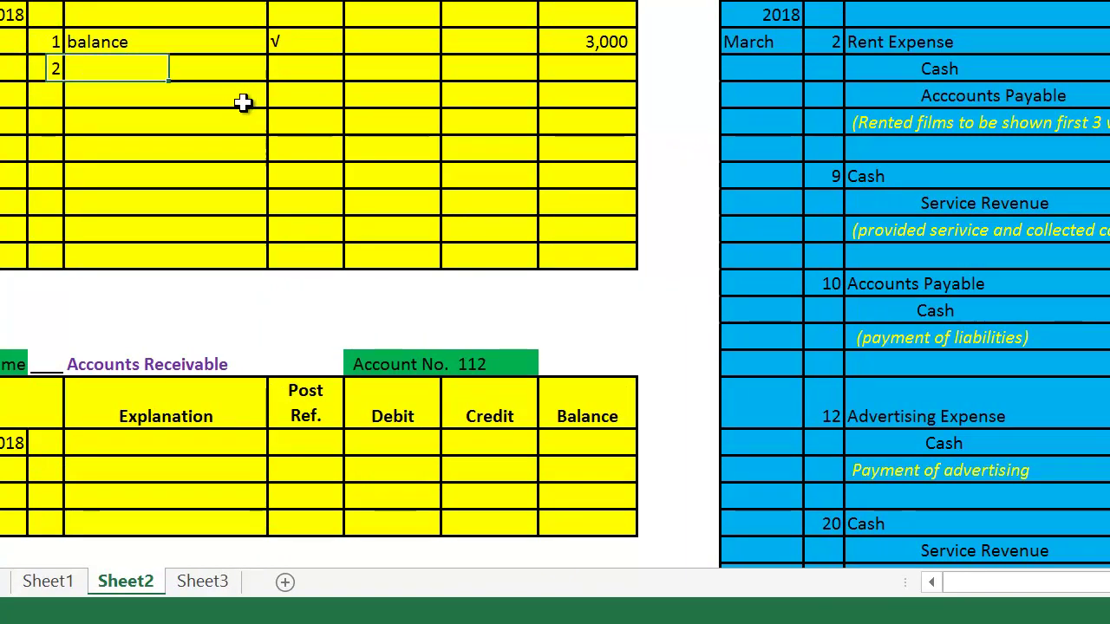
key("Tab")
key("Tab")
key("Tab")
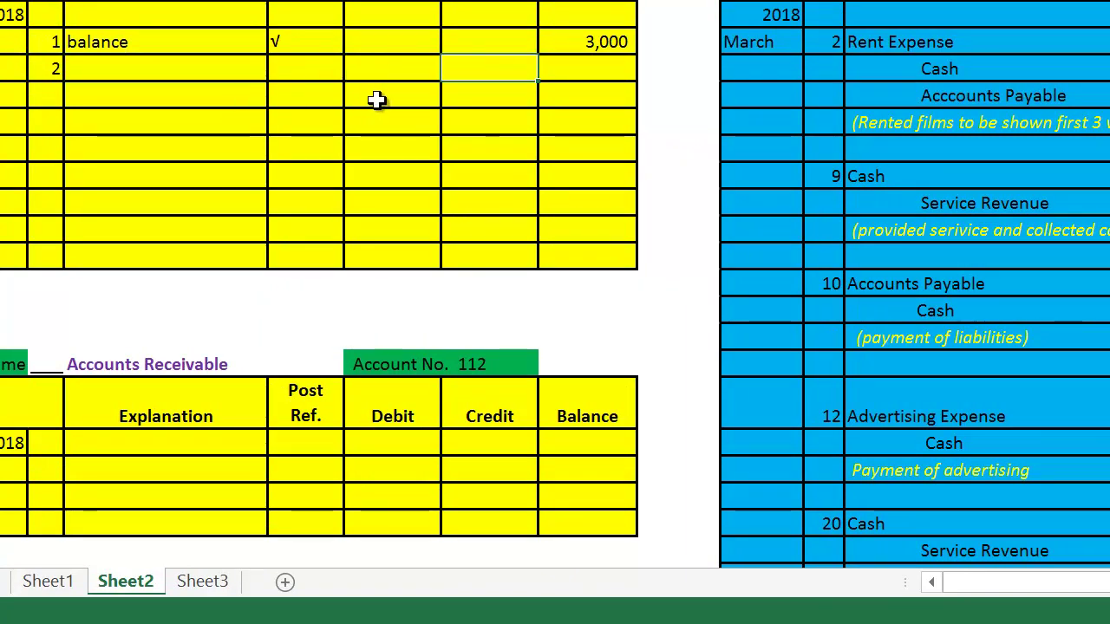
type("1,")
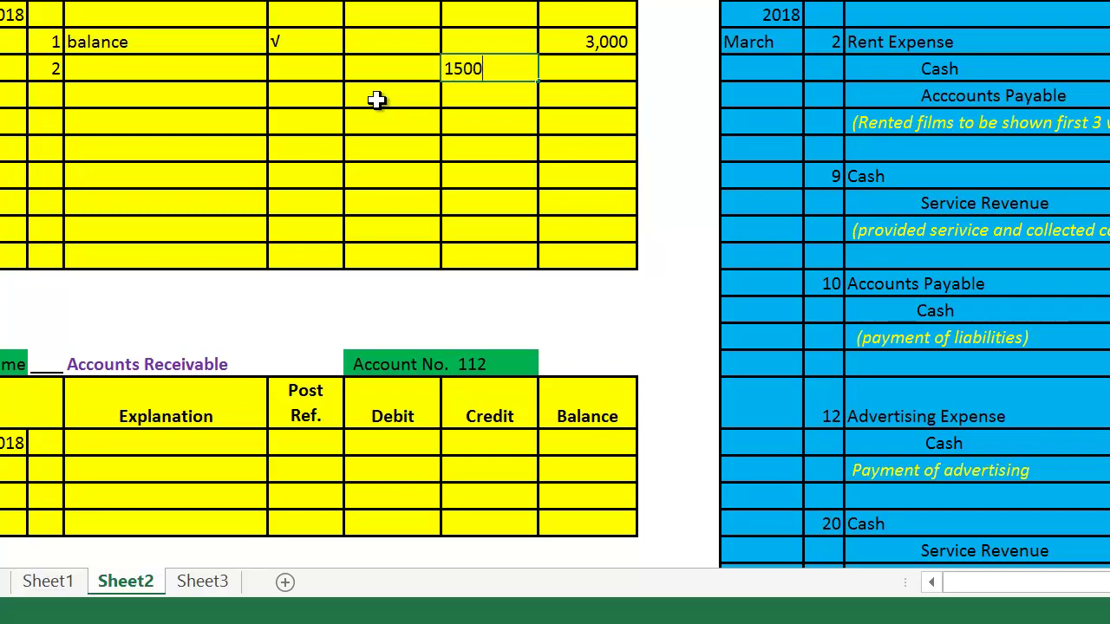
type("500")
key("Tab")
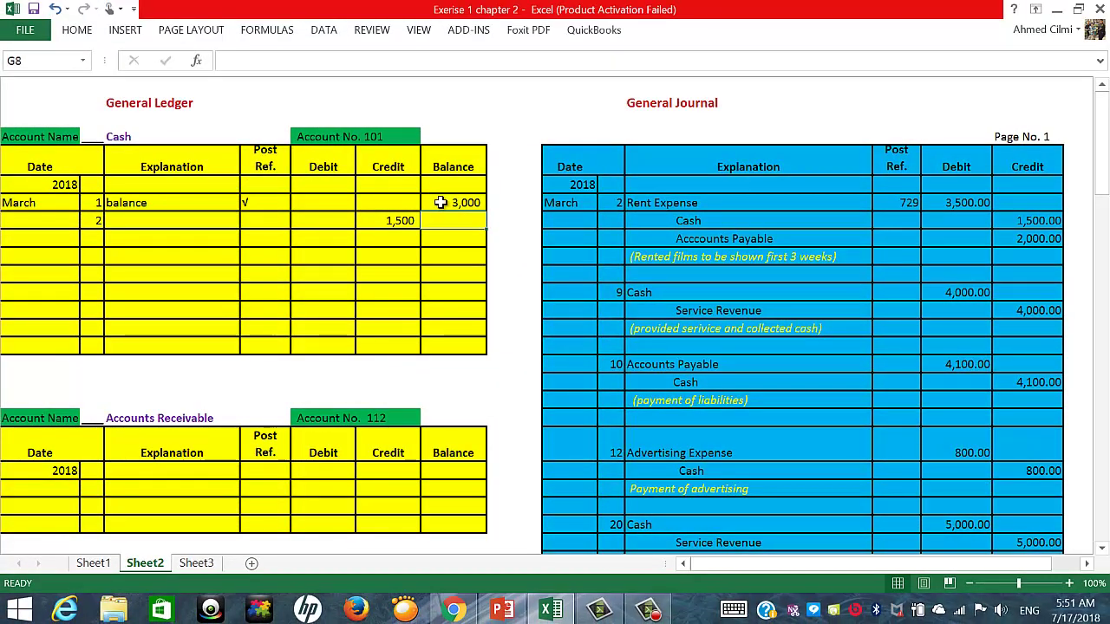
Enter a balance of 1,500 in the March 2 row of the Cash ledger.
left_click(444, 202)
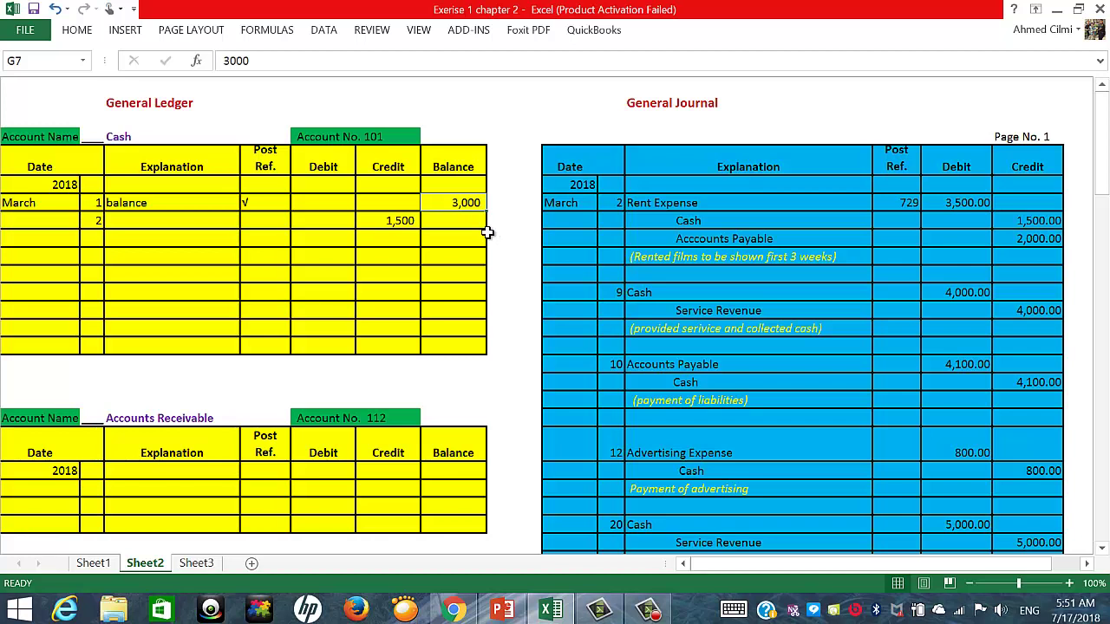
left_click(442, 222)
left_click(441, 239)
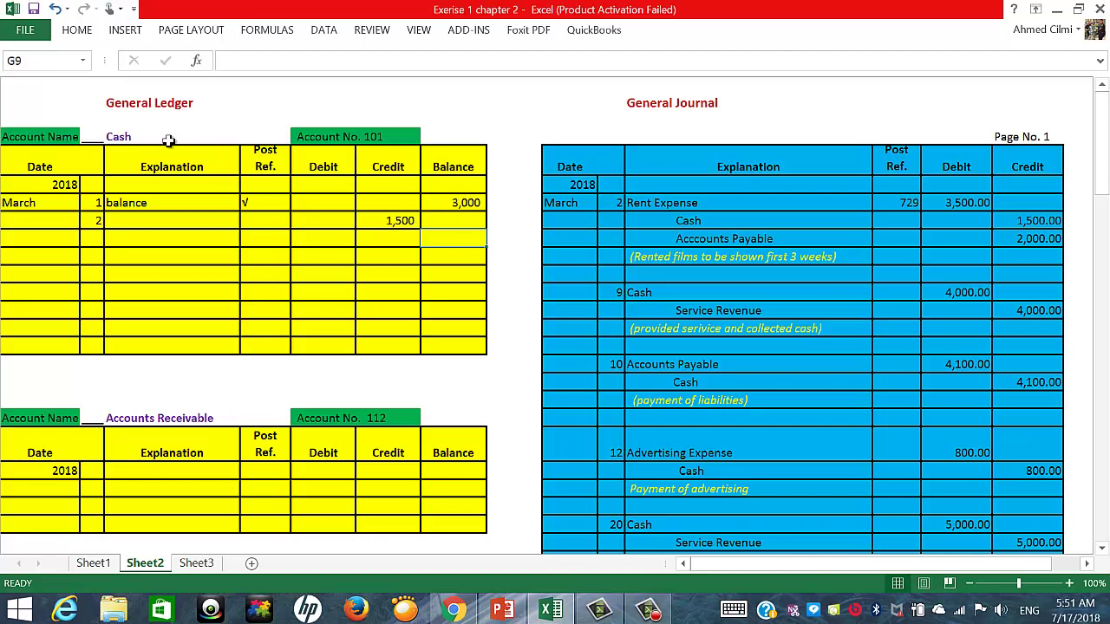
left_click(384, 219)
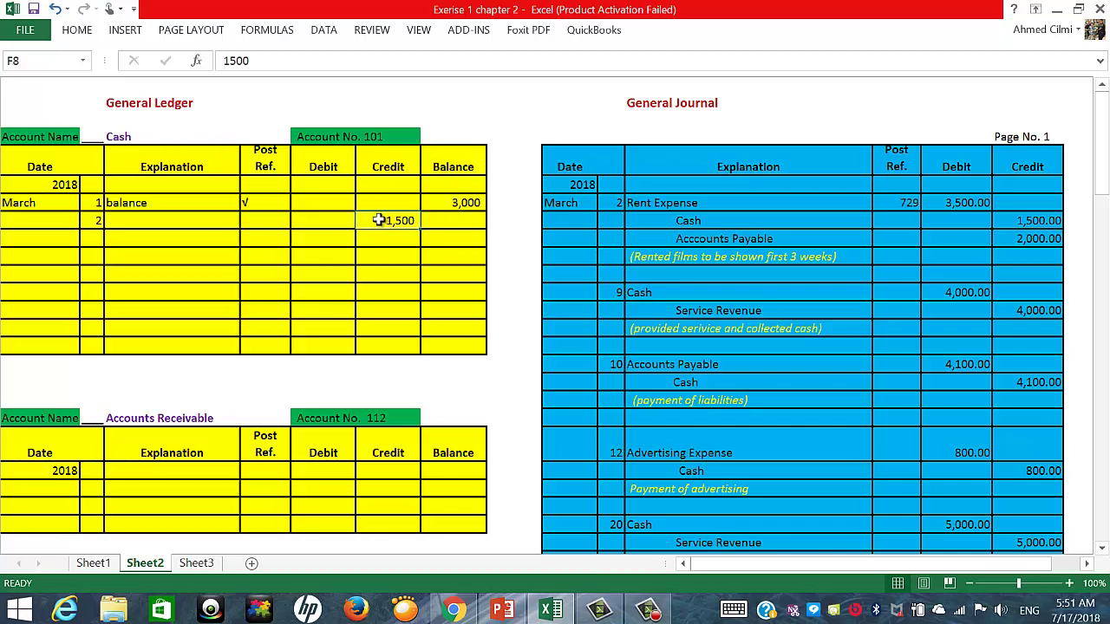
left_click(451, 220)
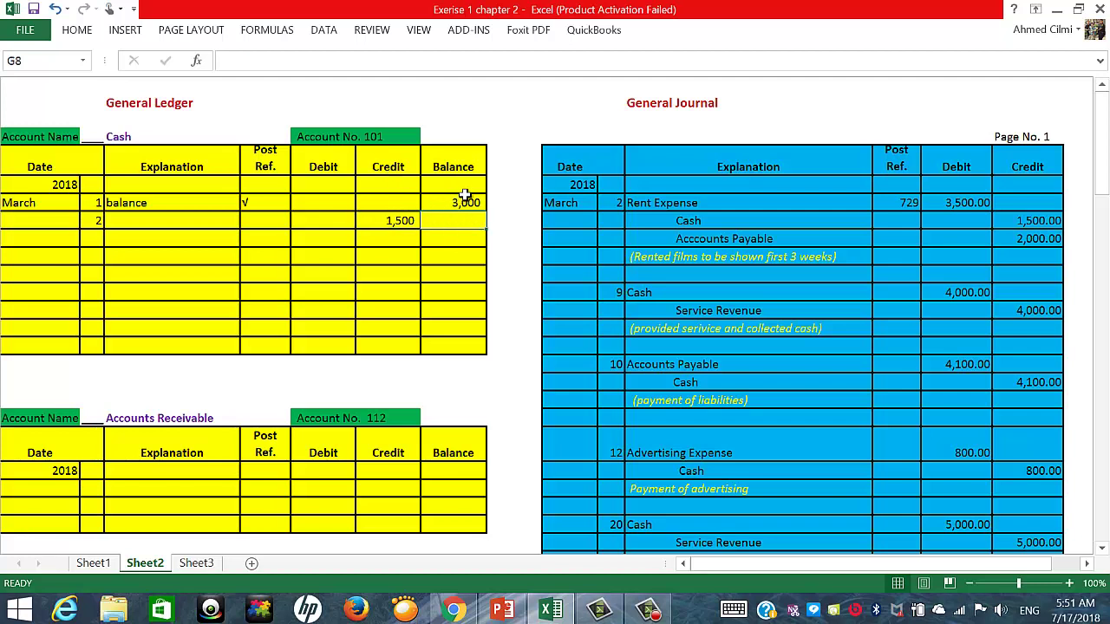
type("1500")
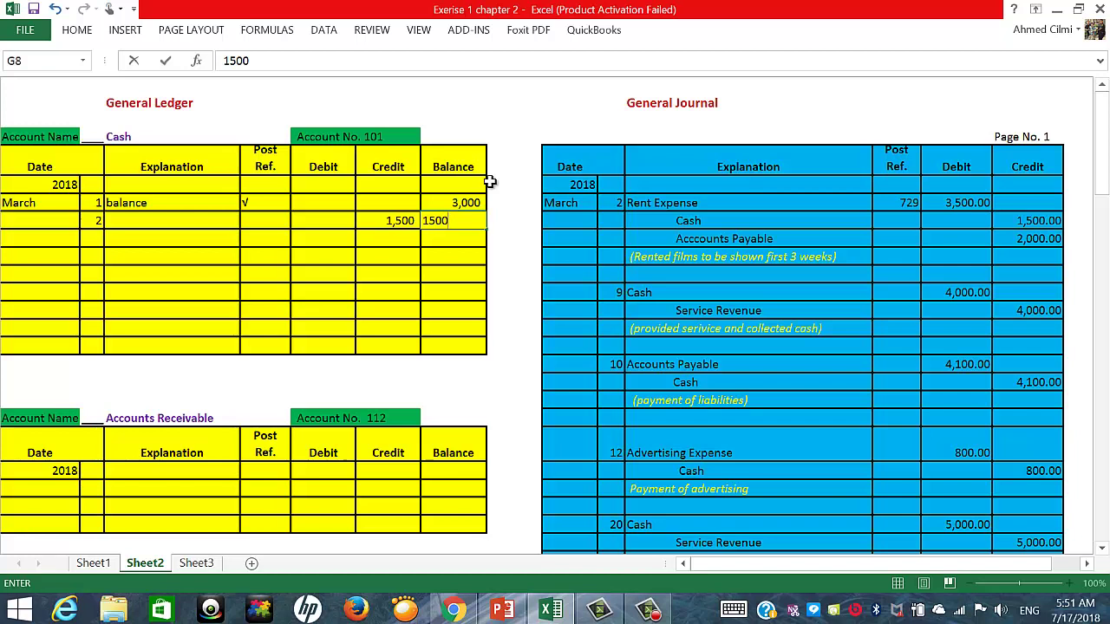
key("Return")
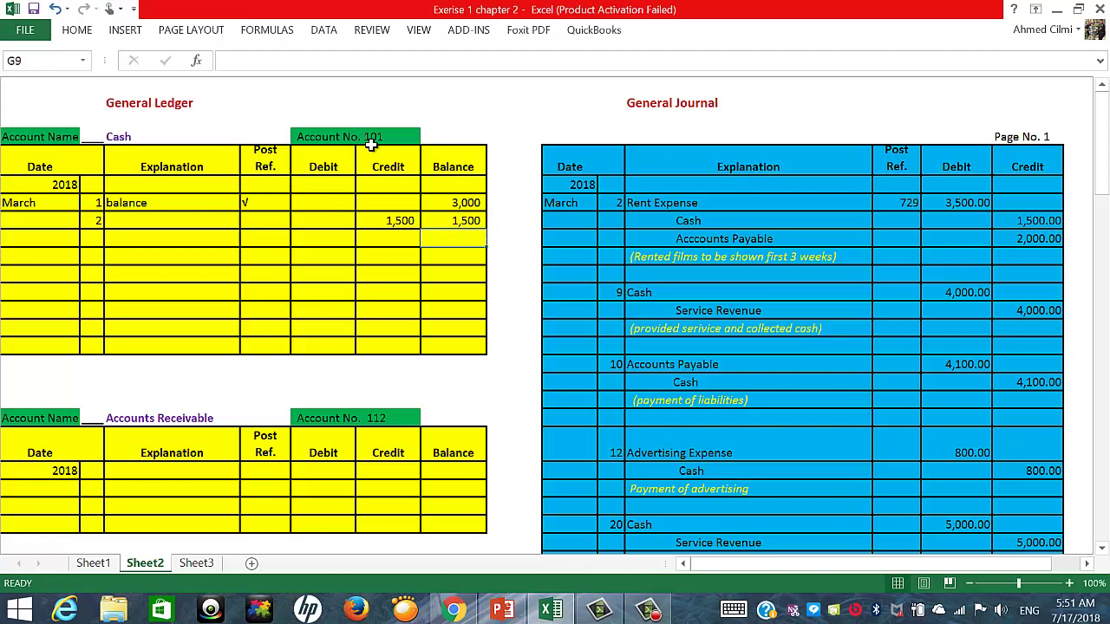
Enter J1 as the post reference for the March 2 row of the Cash ledger.
left_click(276, 217)
type("J1")
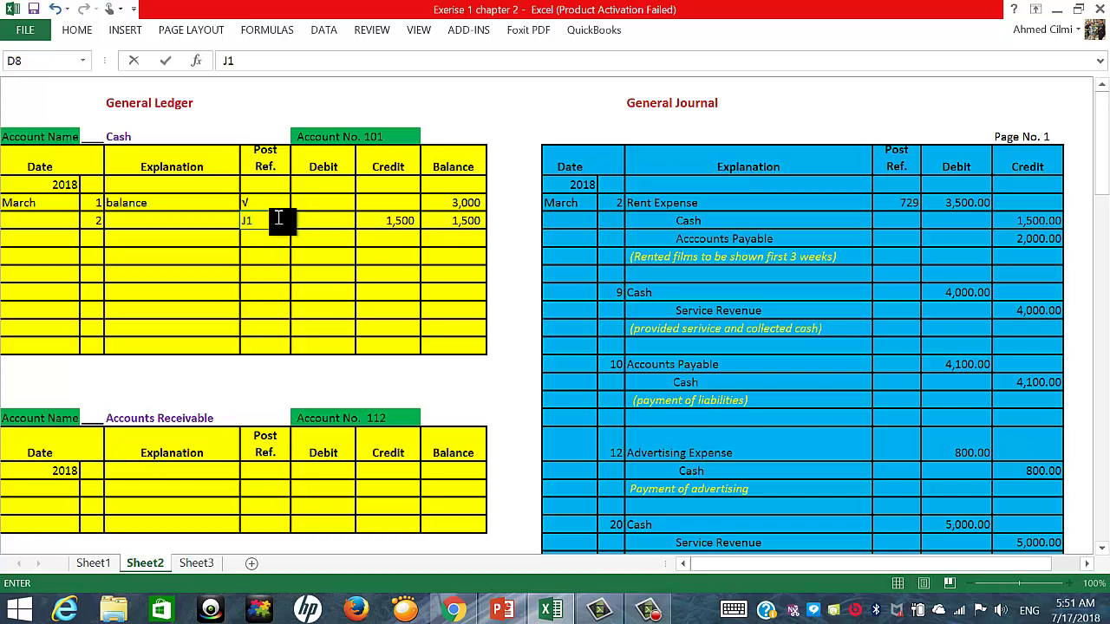
key("Return")
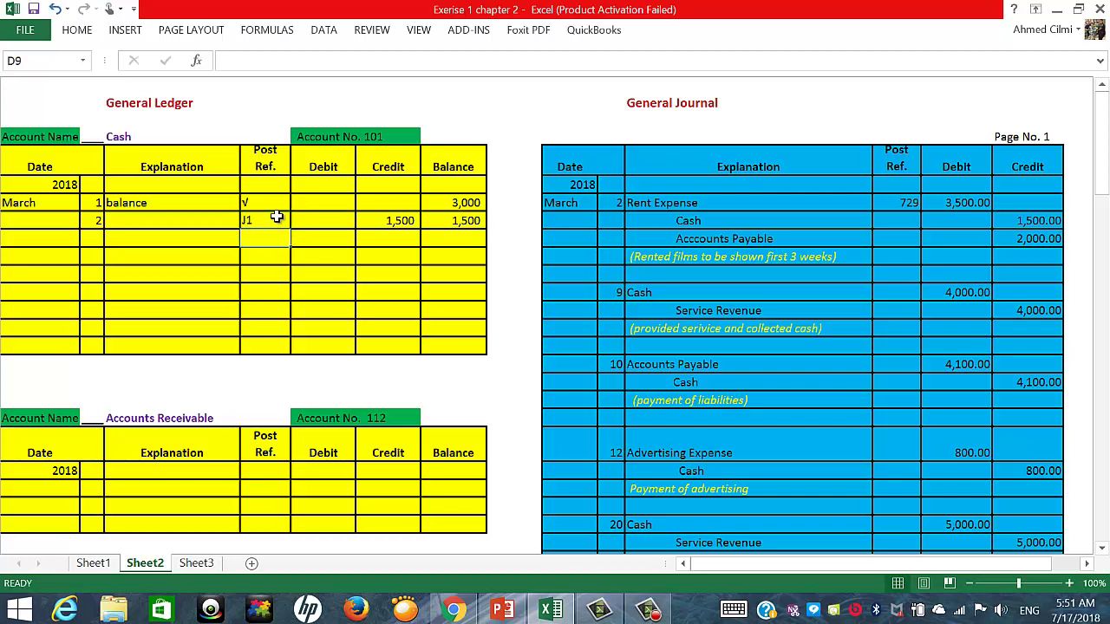
Enter 101 as the post reference for Cash in the General Journal's March 2 entry.
left_click(902, 219)
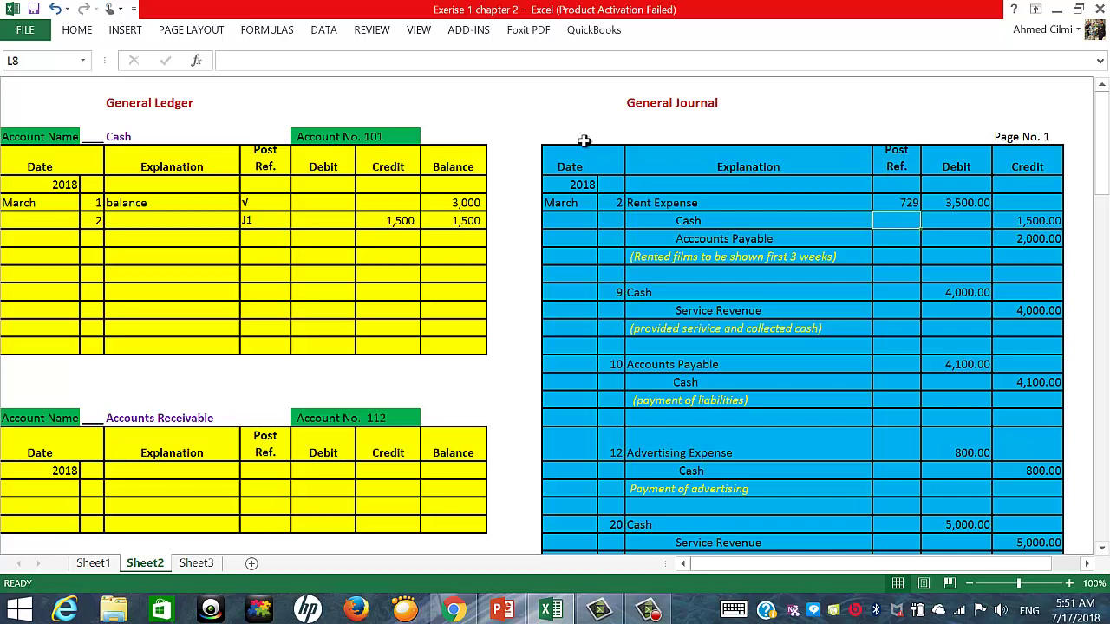
type("101")
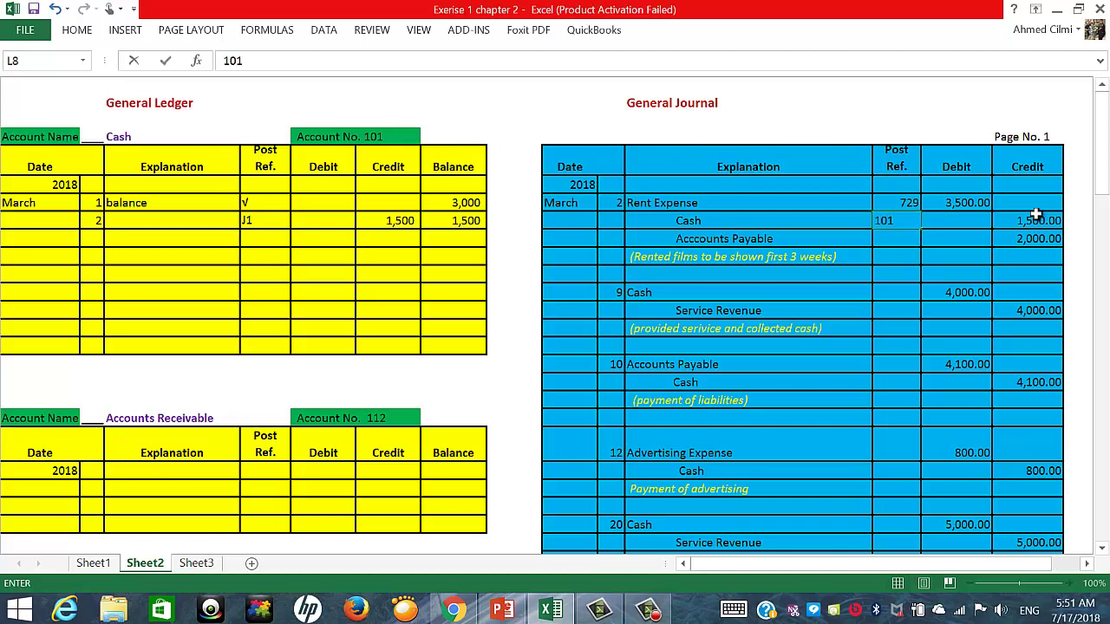
key("Return")
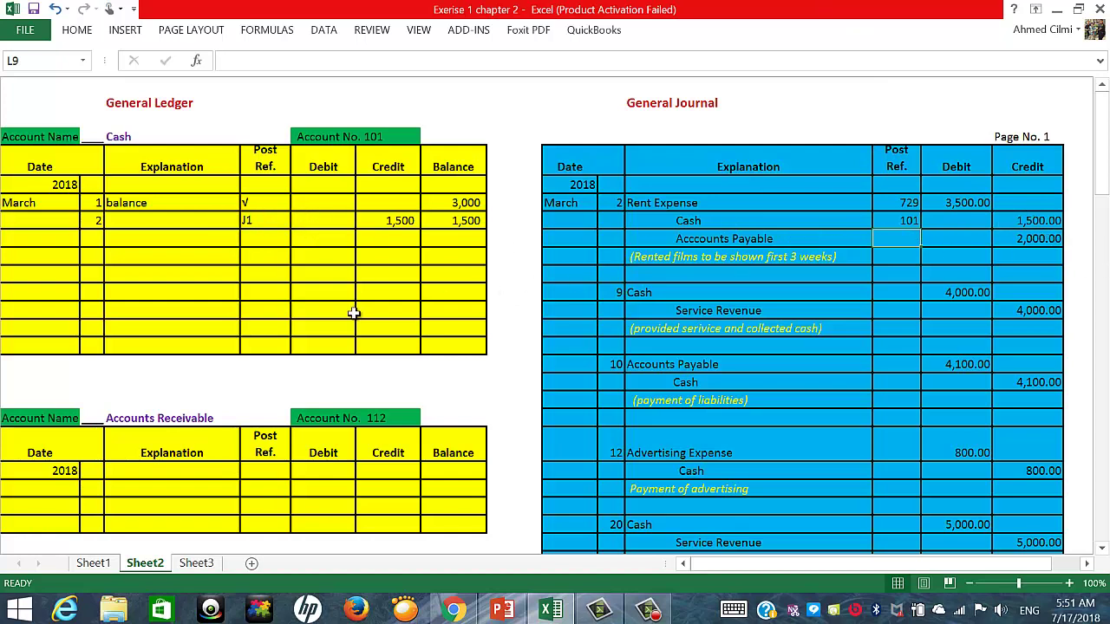
Add a row for day 2 with a credit of 2,000 below the opening balance in the Accounts Payable ledger.
scroll(352, 315, "down", 8)
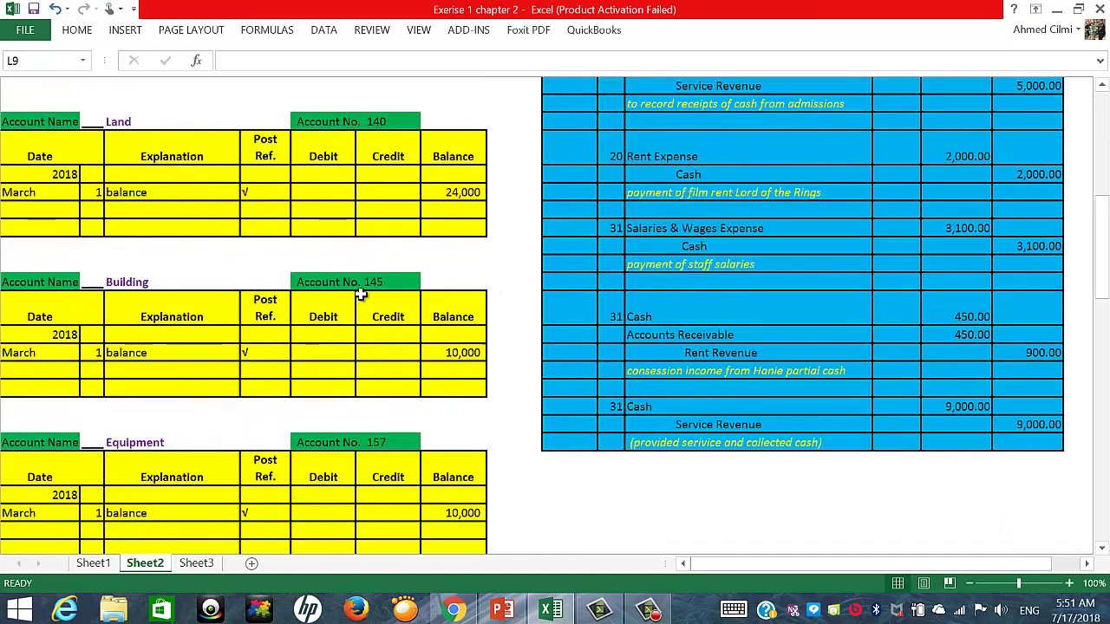
scroll(361, 294, "down", 1)
scroll(361, 294, "down", 5)
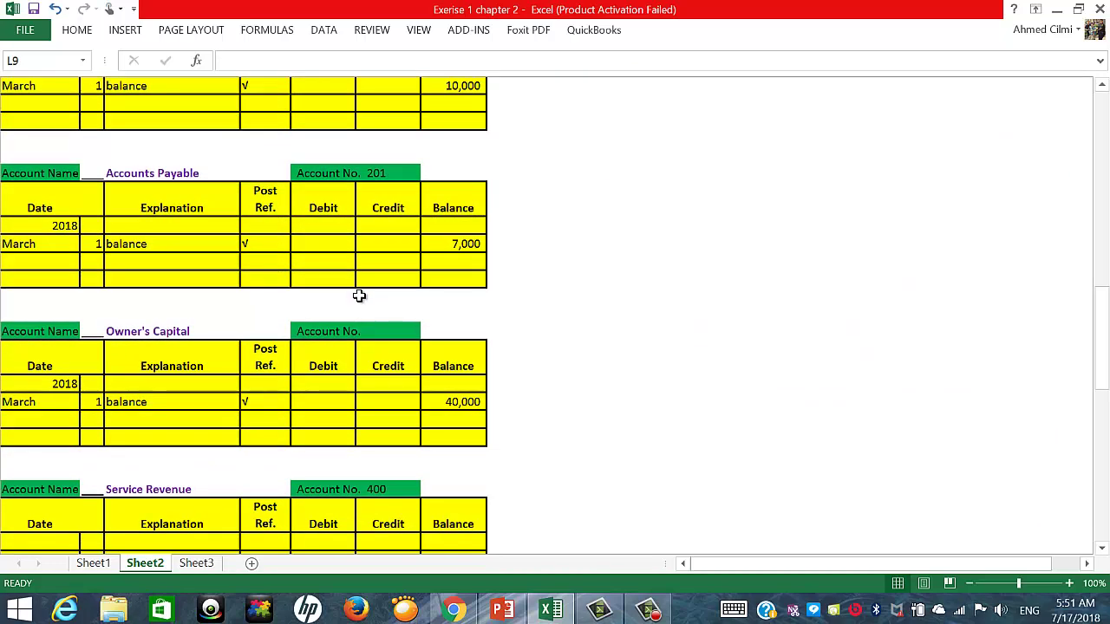
scroll(265, 277, "up", 1)
left_click(92, 330)
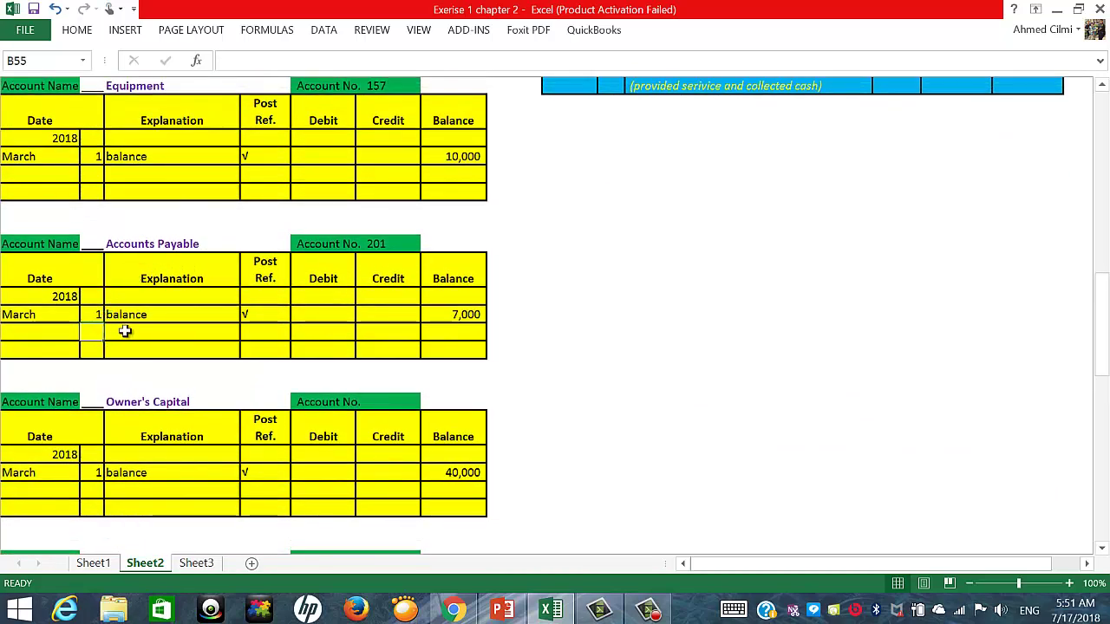
type("2")
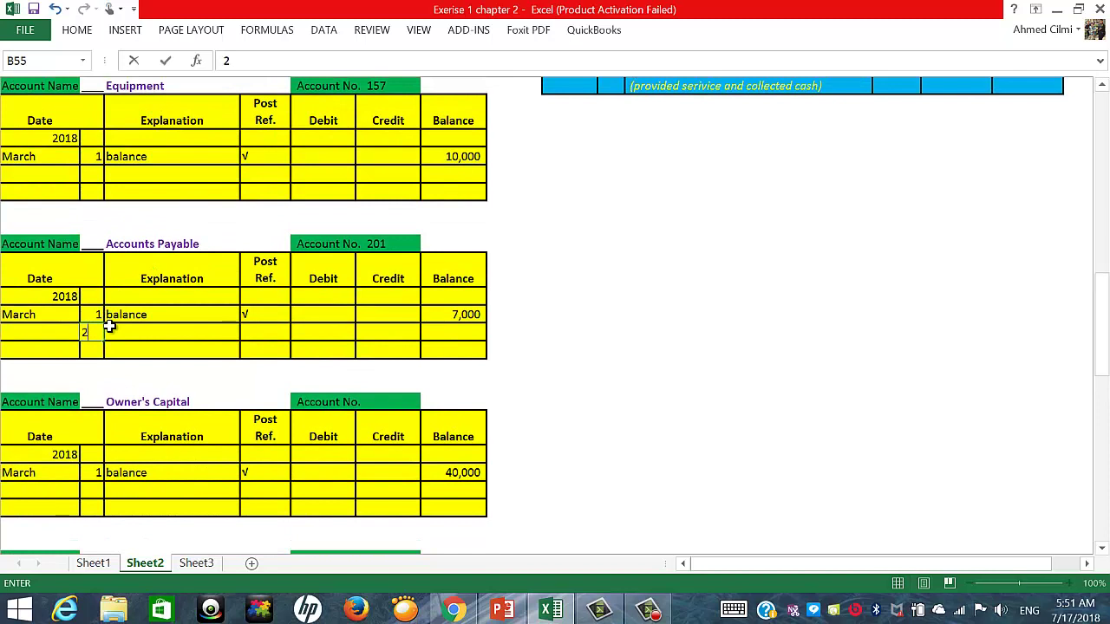
key("Tab")
key("Tab")
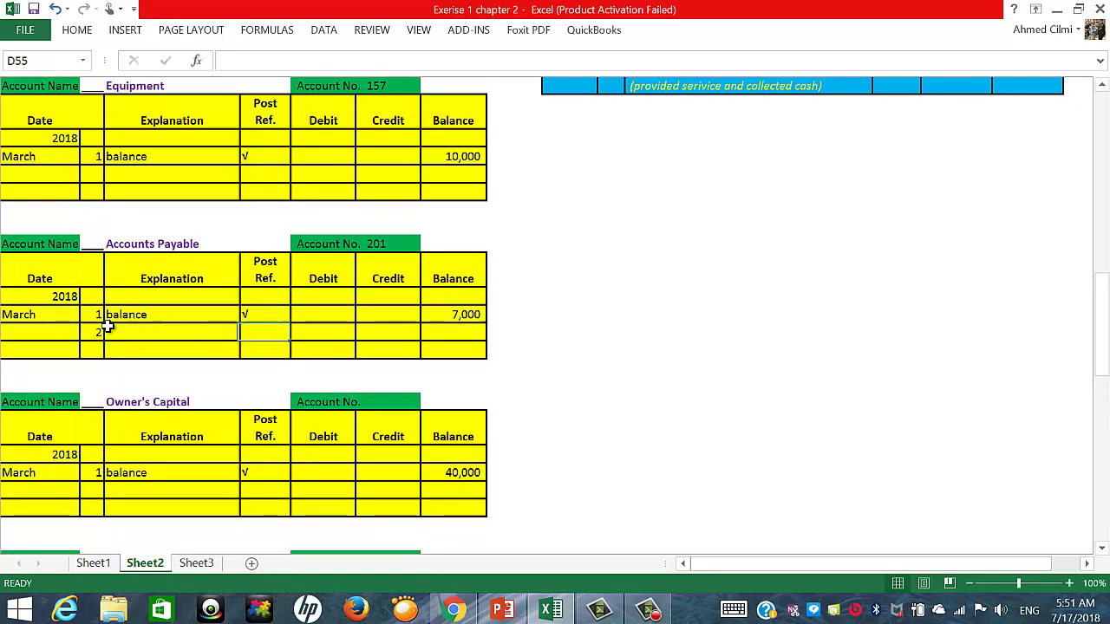
key("Tab")
key("Tab")
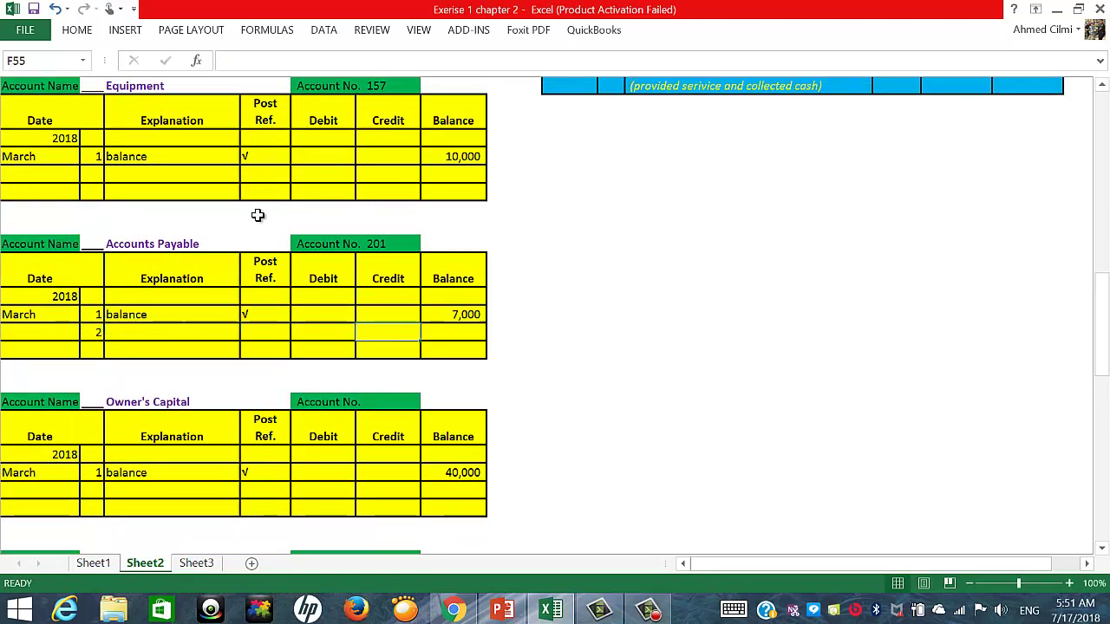
type("2000")
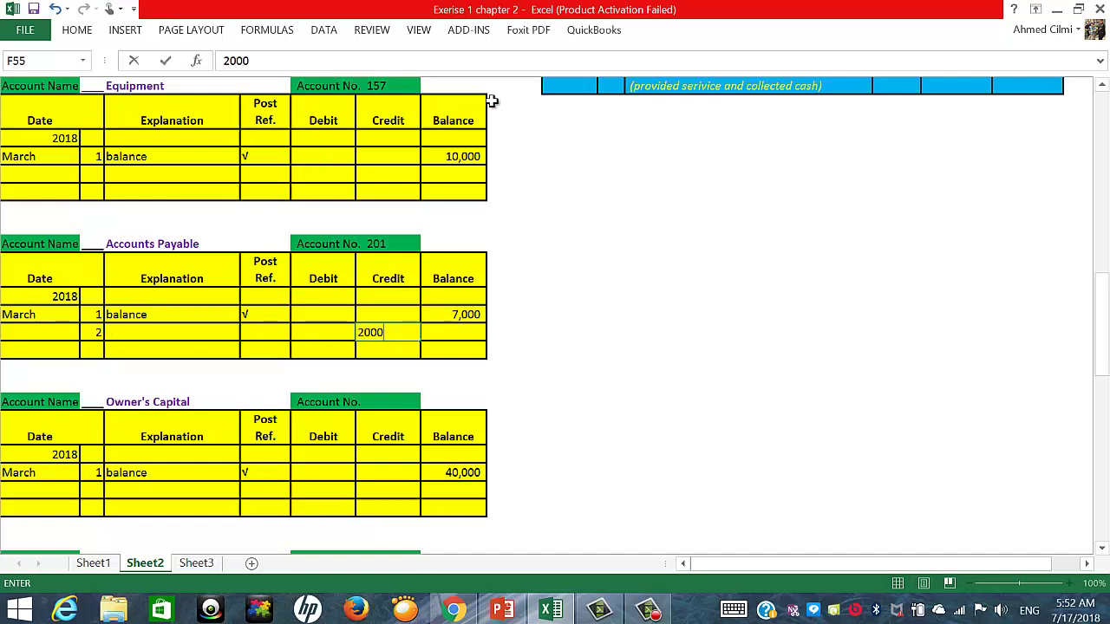
key("Tab")
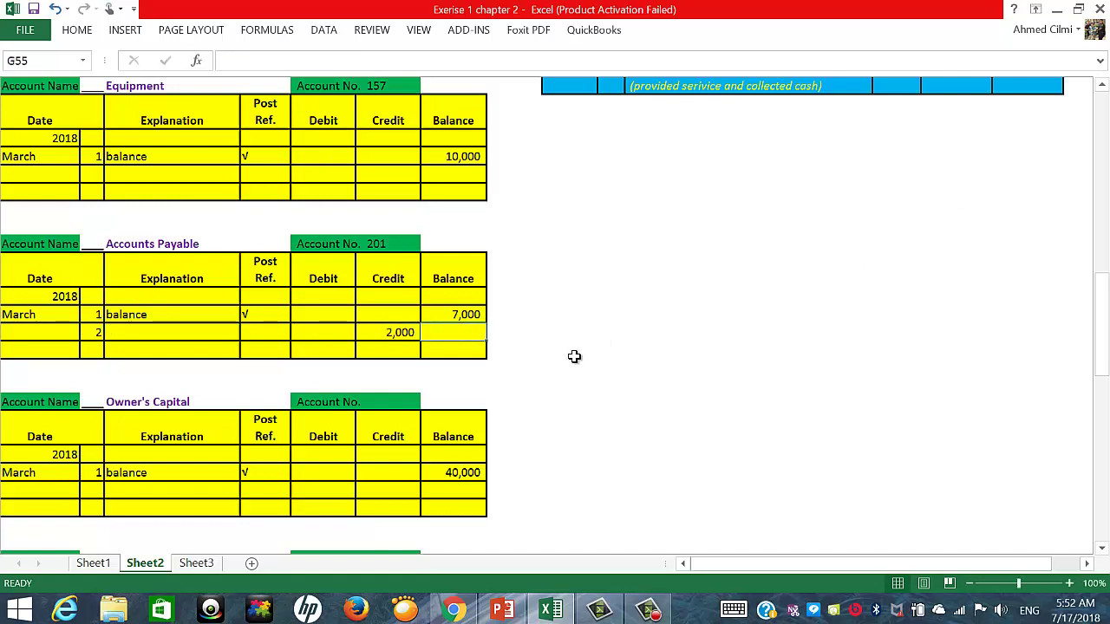
left_click(568, 350)
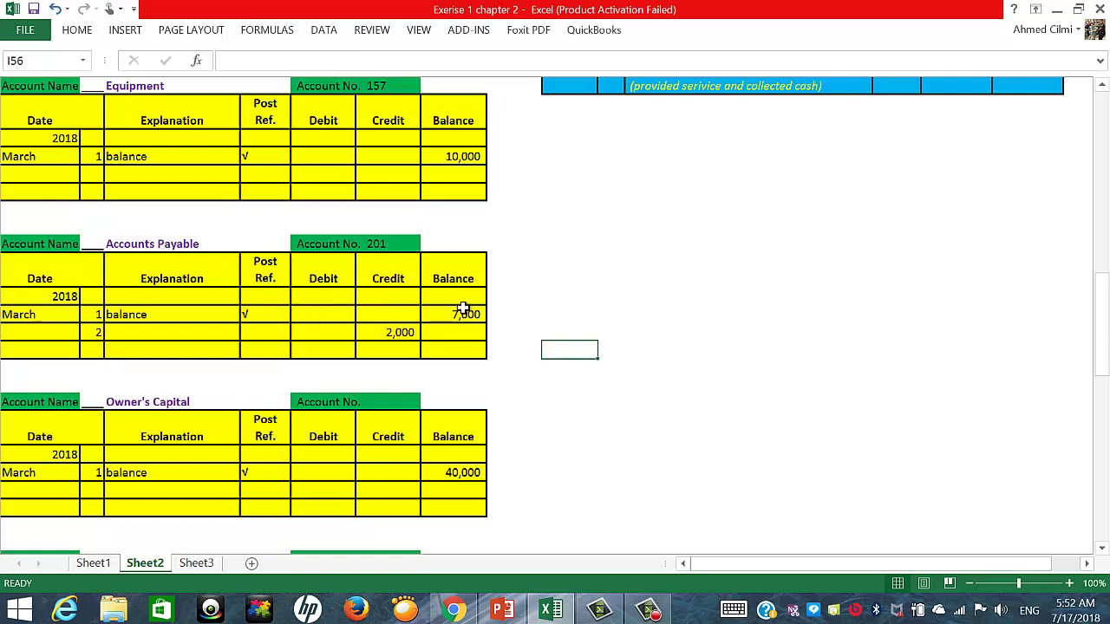
left_click(389, 332)
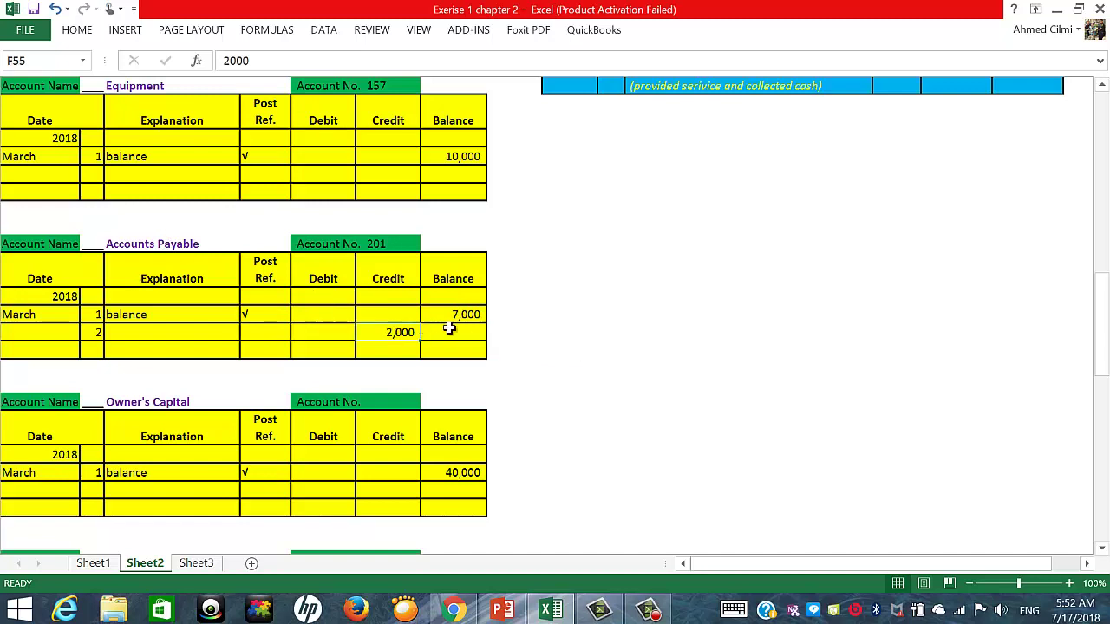
Enter a balance of 9,000 in the March 2 row of the Accounts Payable ledger.
left_click(454, 331)
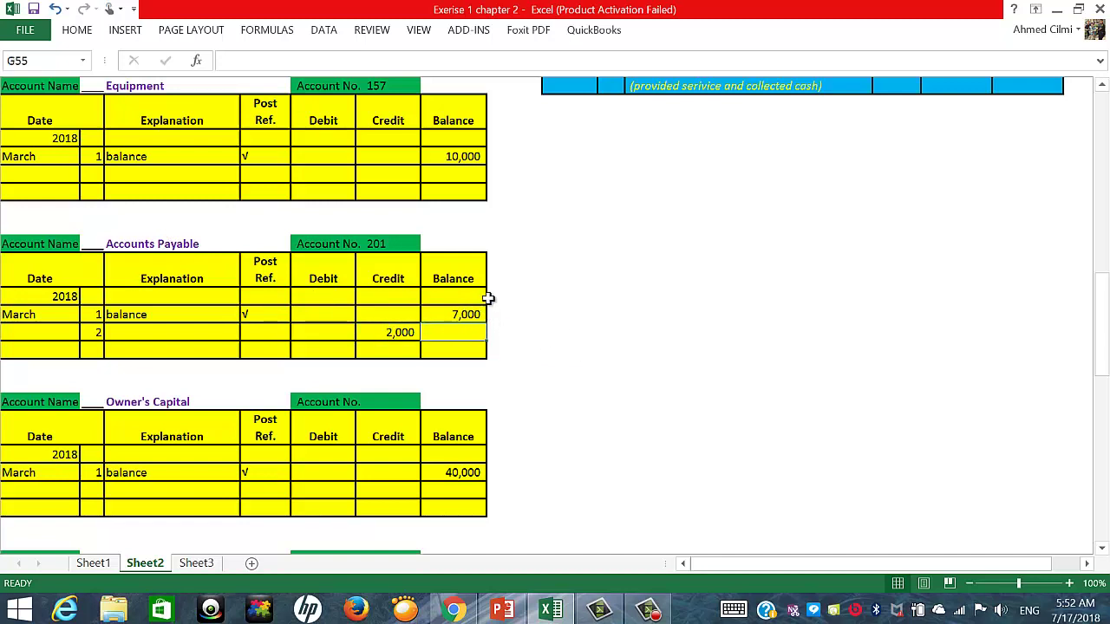
type("9000")
key("Return")
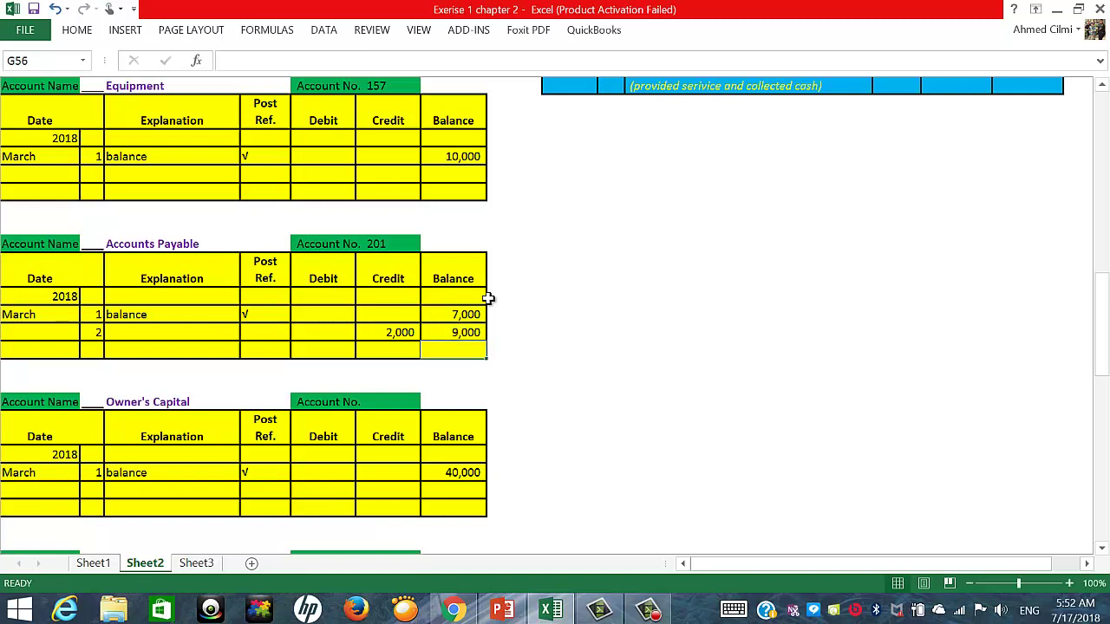
left_click(165, 245)
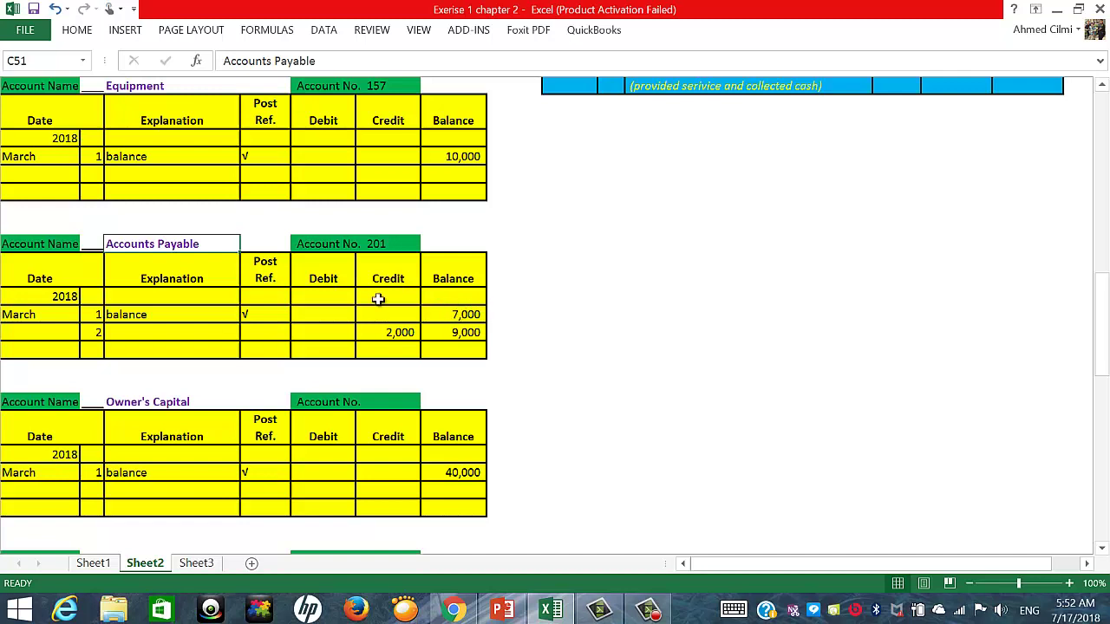
left_click(468, 314)
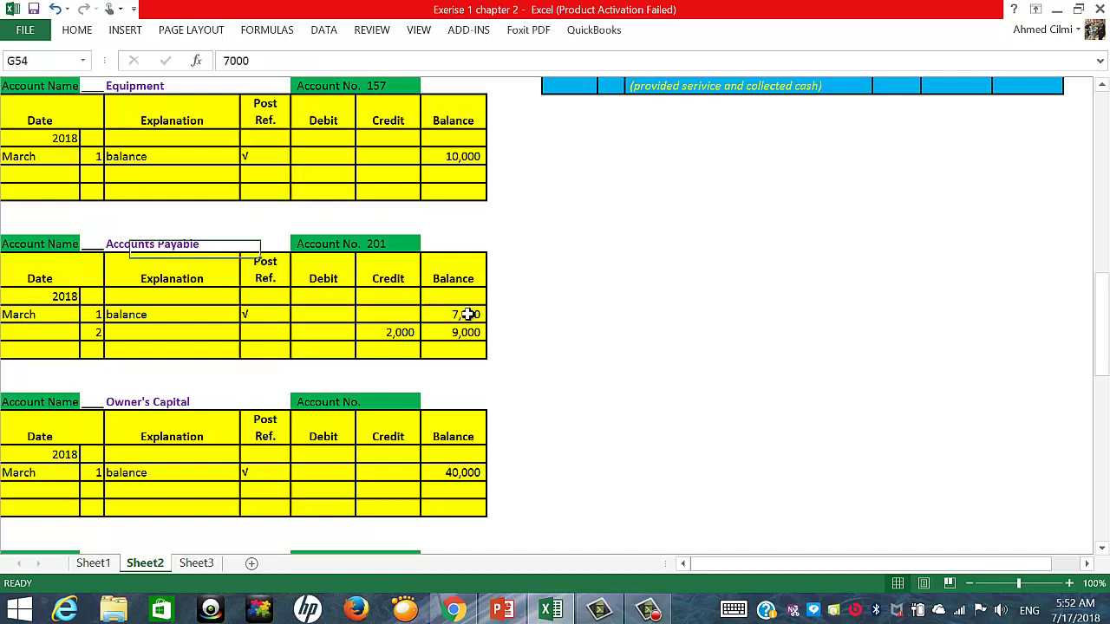
left_click(394, 333)
left_click(464, 335)
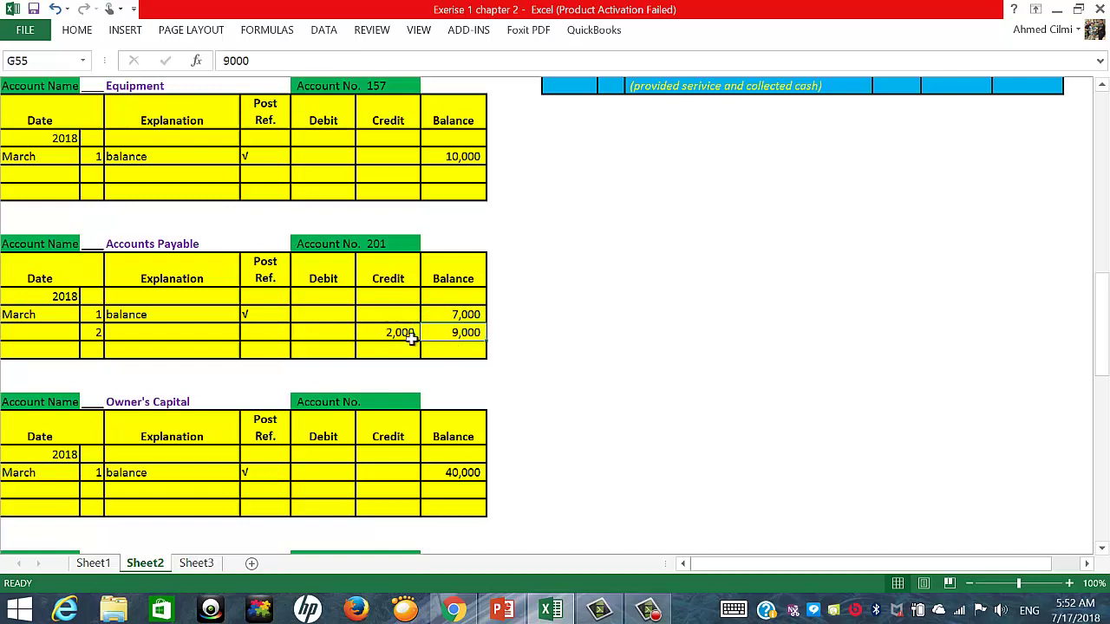
Enter J1 as the post reference for the March 2 row of the Accounts Payable ledger.
left_click(265, 332)
type("J1")
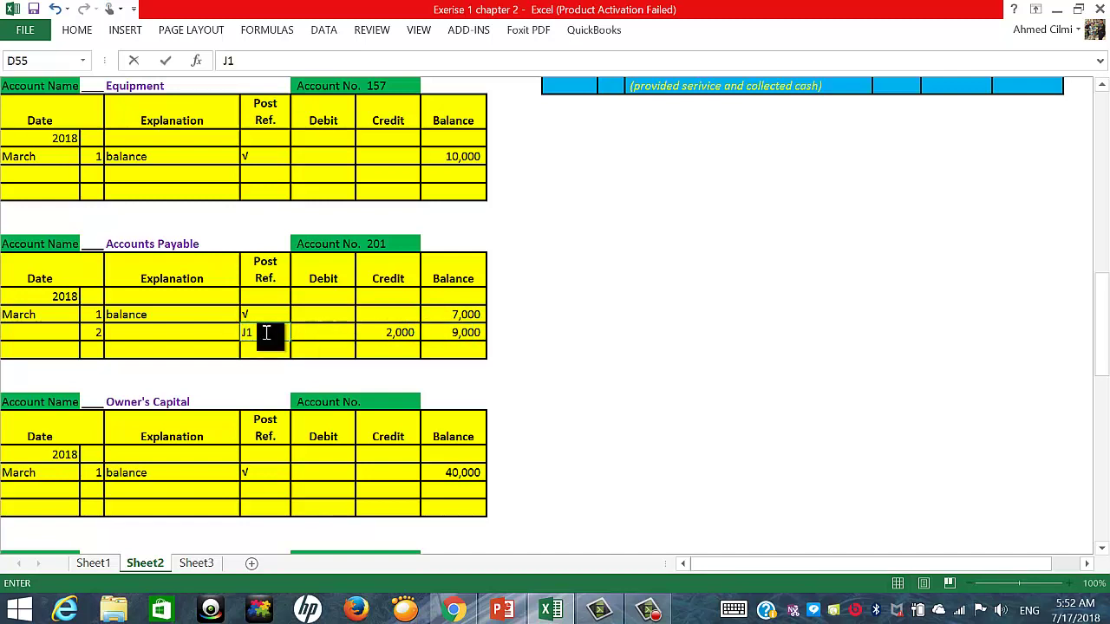
key("Tab")
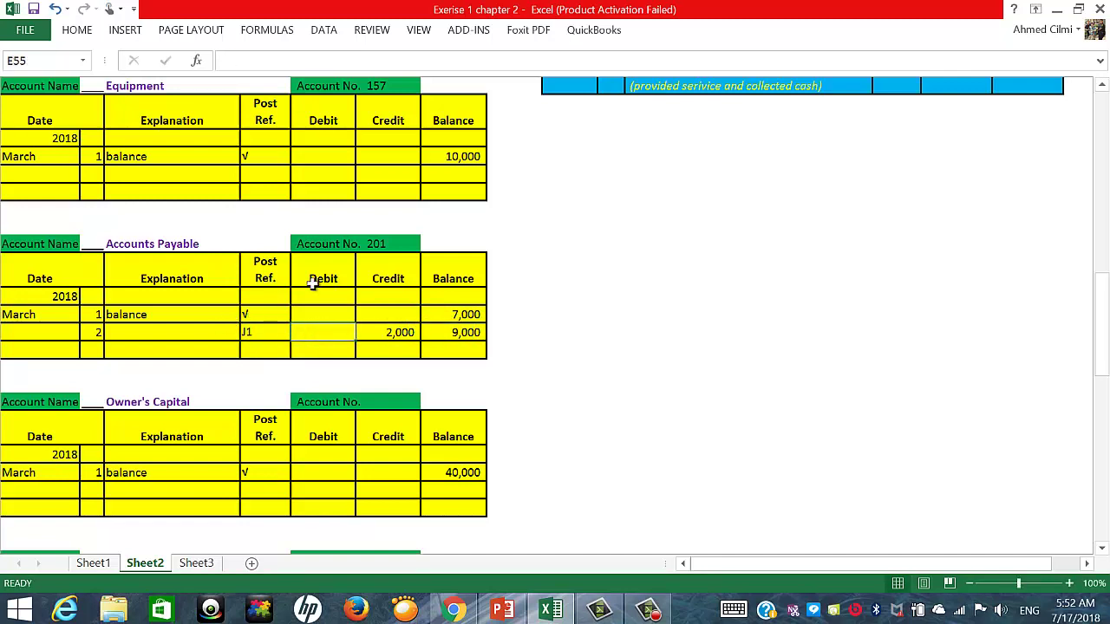
Enter 201 as the post reference for Accounts Payable in the General Journal's March 2 entry.
scroll(942, 144, "up", 15)
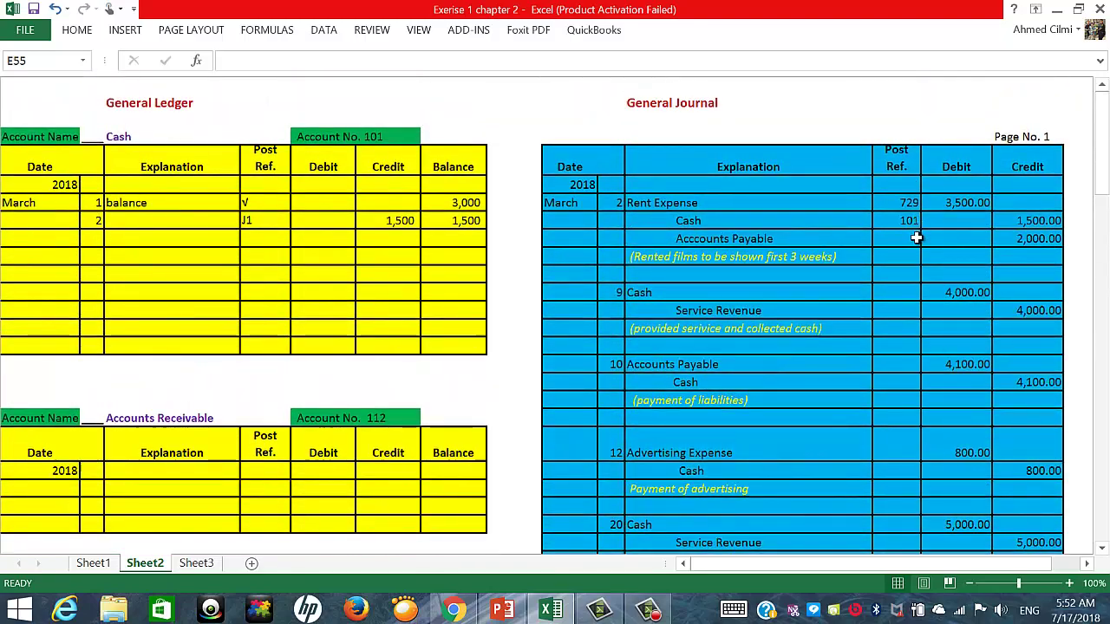
left_click(915, 239)
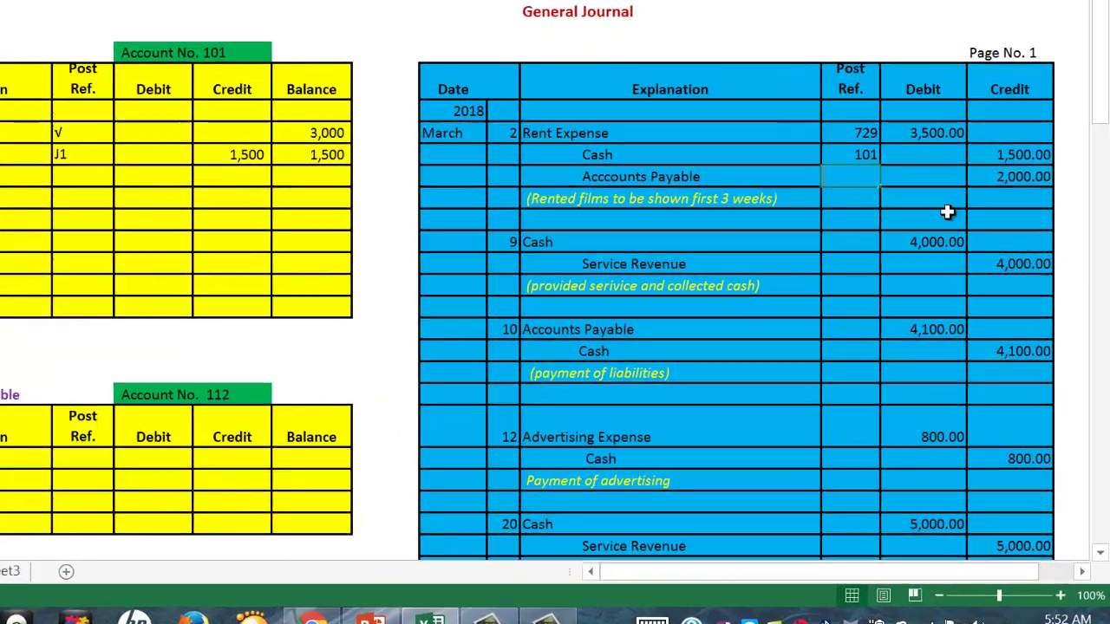
type("201")
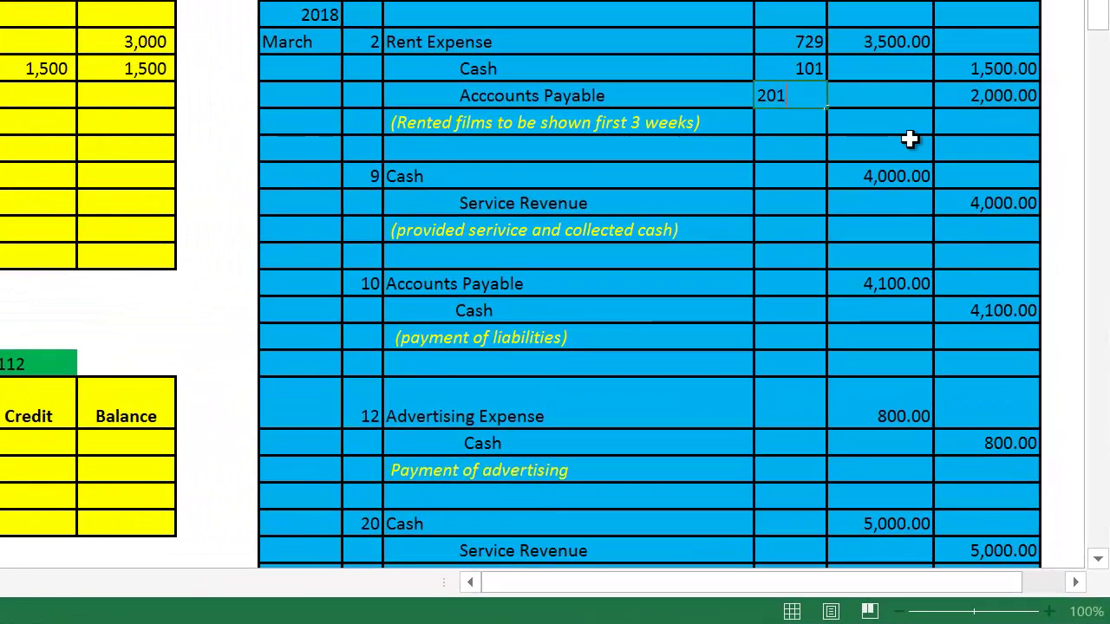
key("Tab")
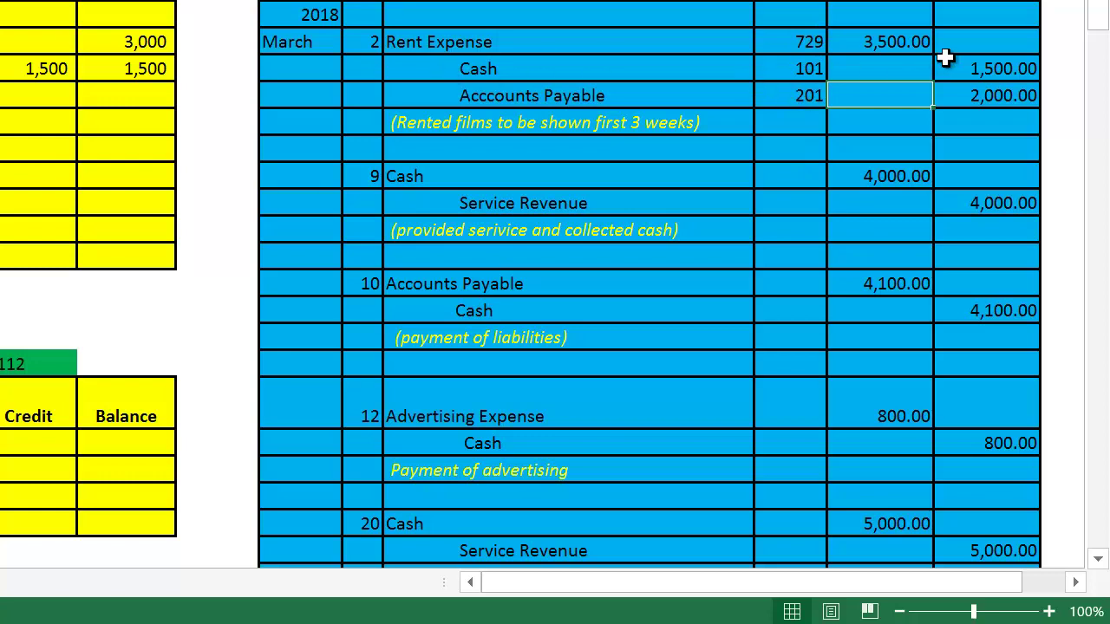
Review the post references of Rent Expense, Cash and Accounts Payable in the General Journal's March 2 entry.
left_click(810, 42)
left_click(812, 69)
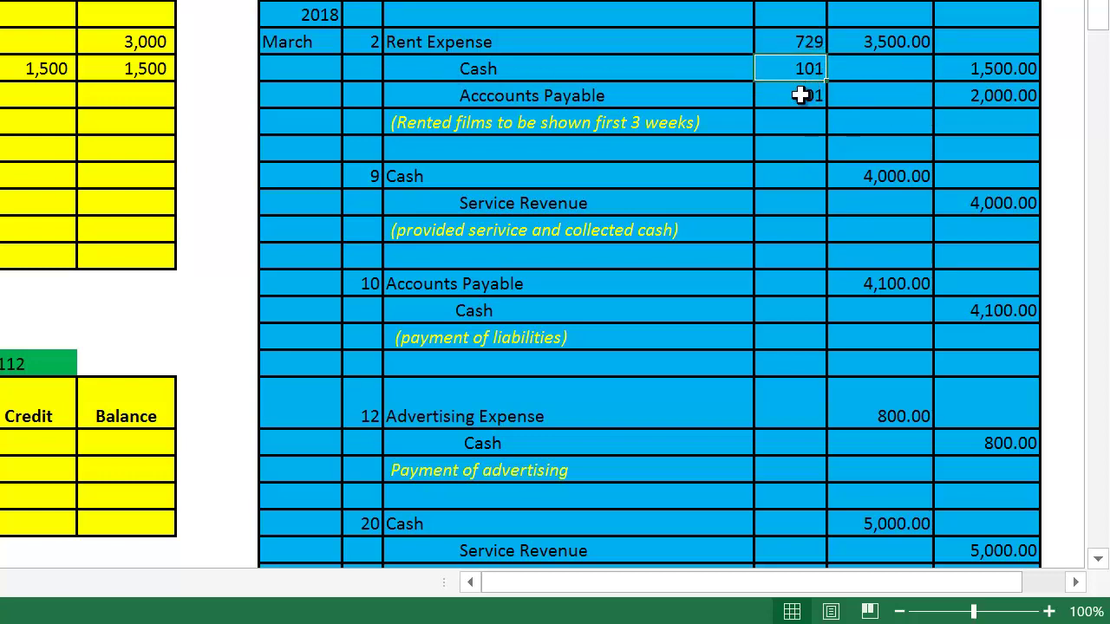
left_click(806, 92)
left_click(806, 69)
left_click(805, 42)
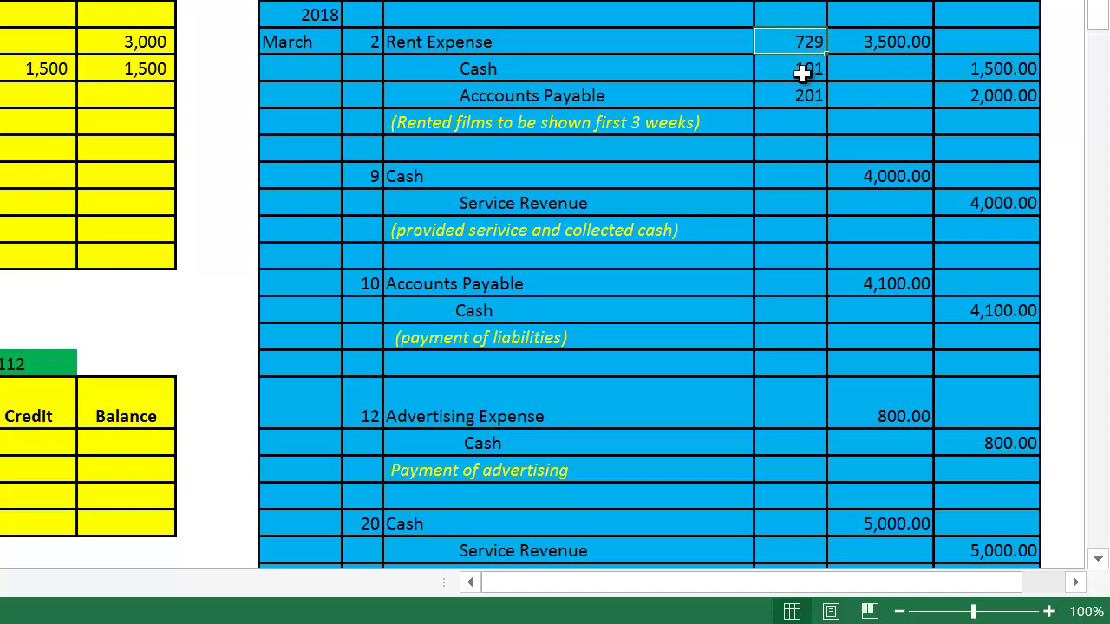
left_click(803, 69)
left_click(803, 95)
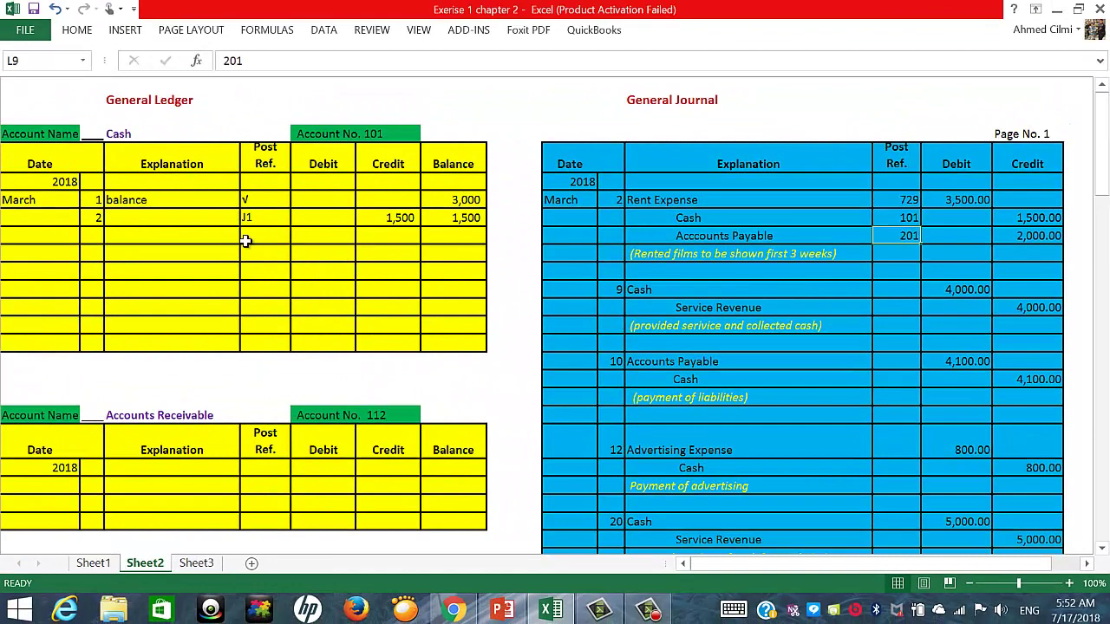
scroll(264, 230, "down", 4)
scroll(307, 228, "up", 4)
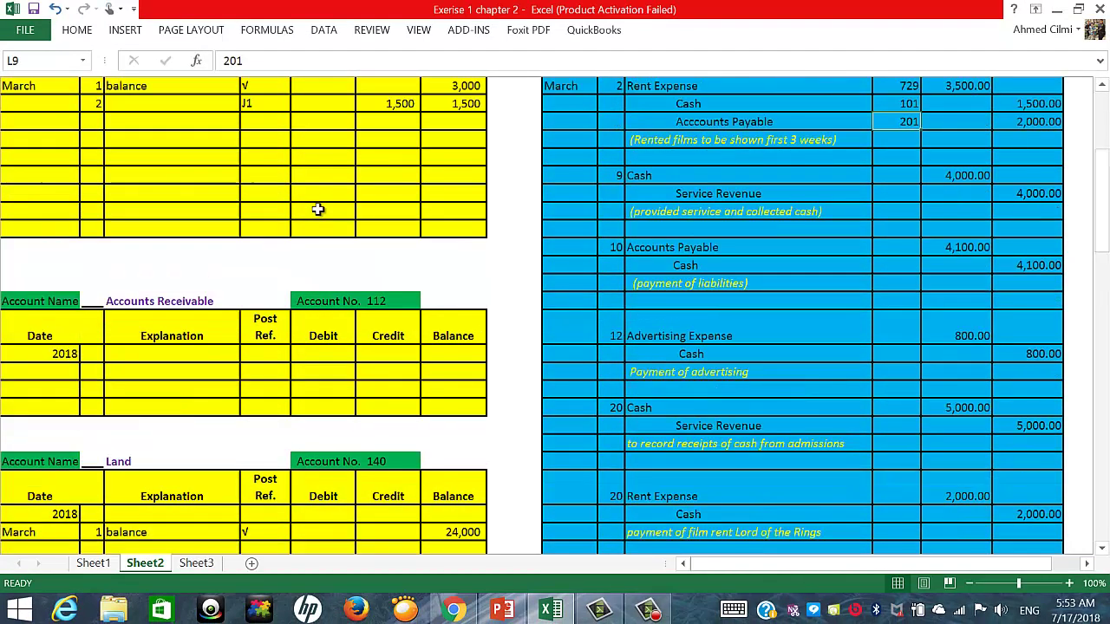
Compare the Cash ledger's March 2 post reference, credit and account number with the General Journal's March 2 entry.
left_click(275, 220)
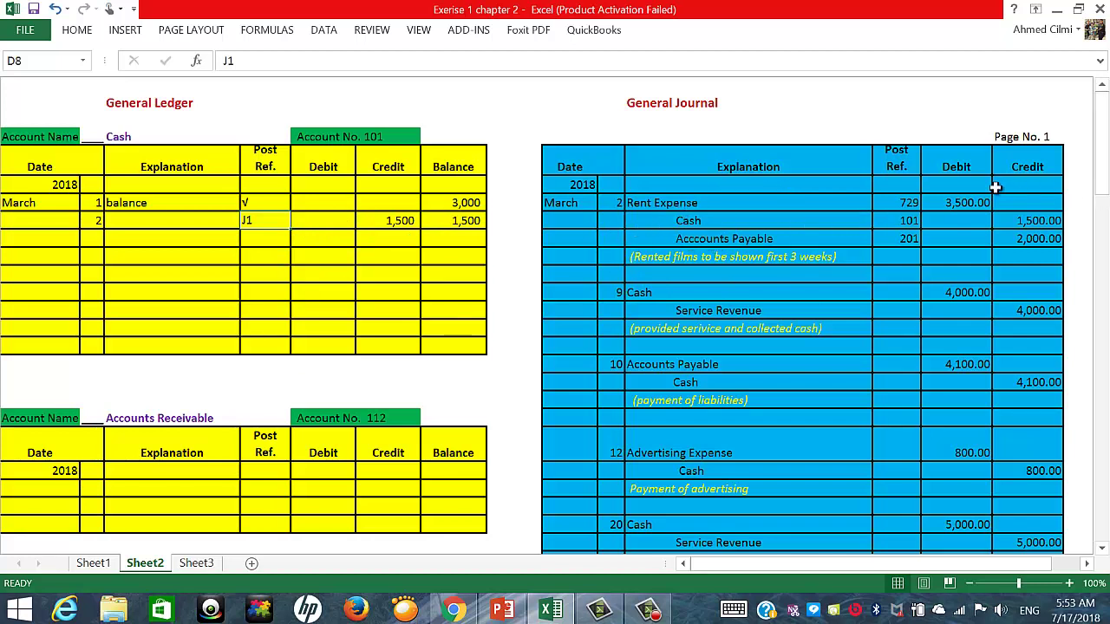
scroll(932, 261, "down", 1)
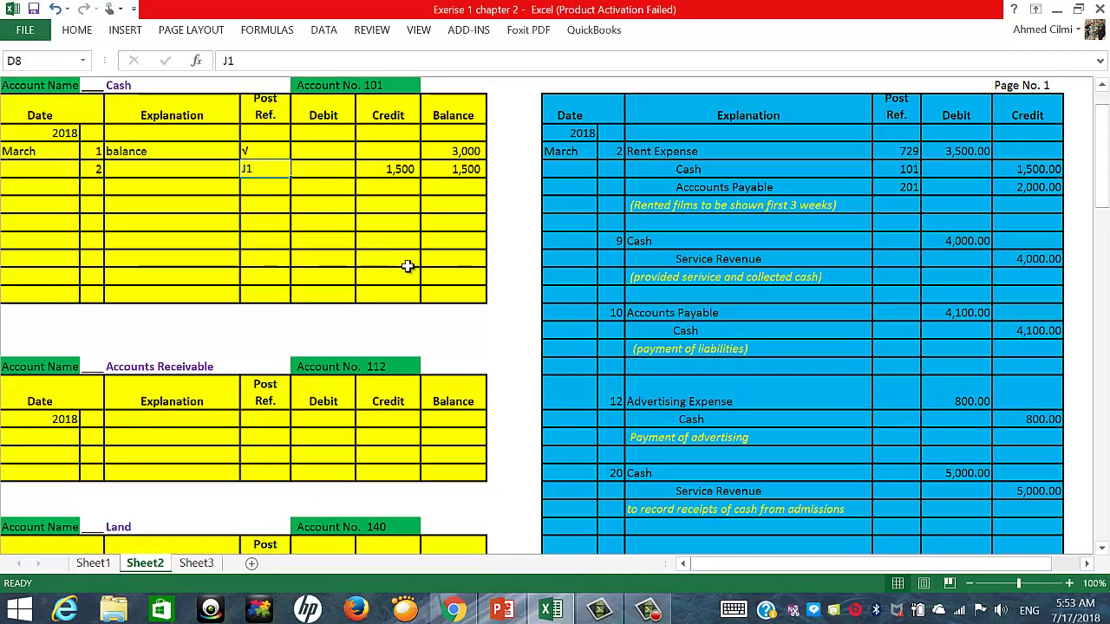
scroll(306, 247, "up", 1)
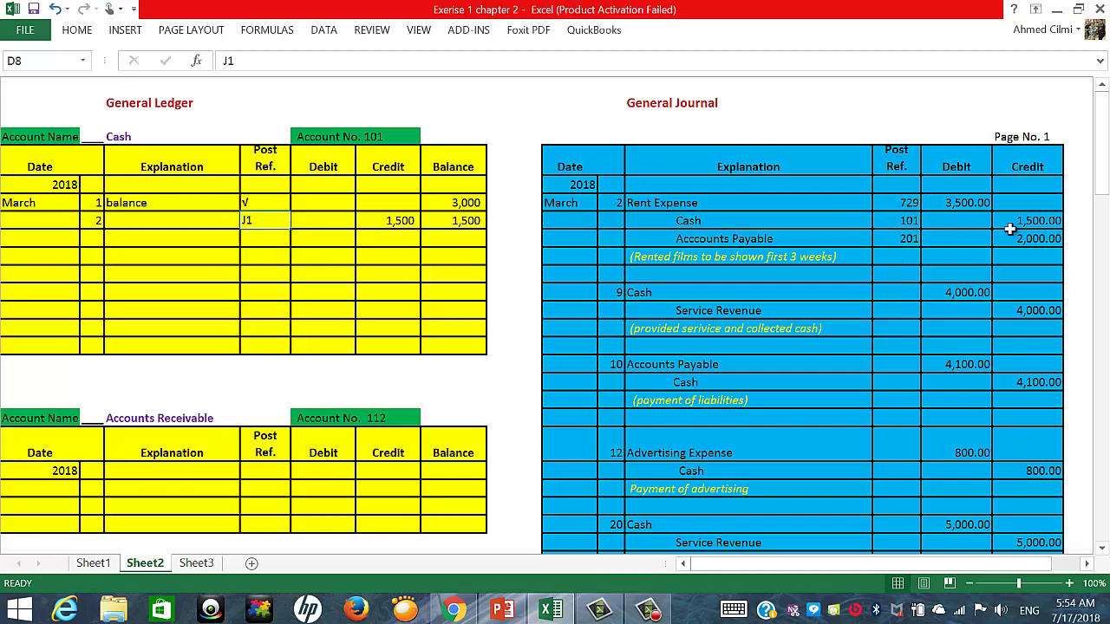
left_click(893, 203)
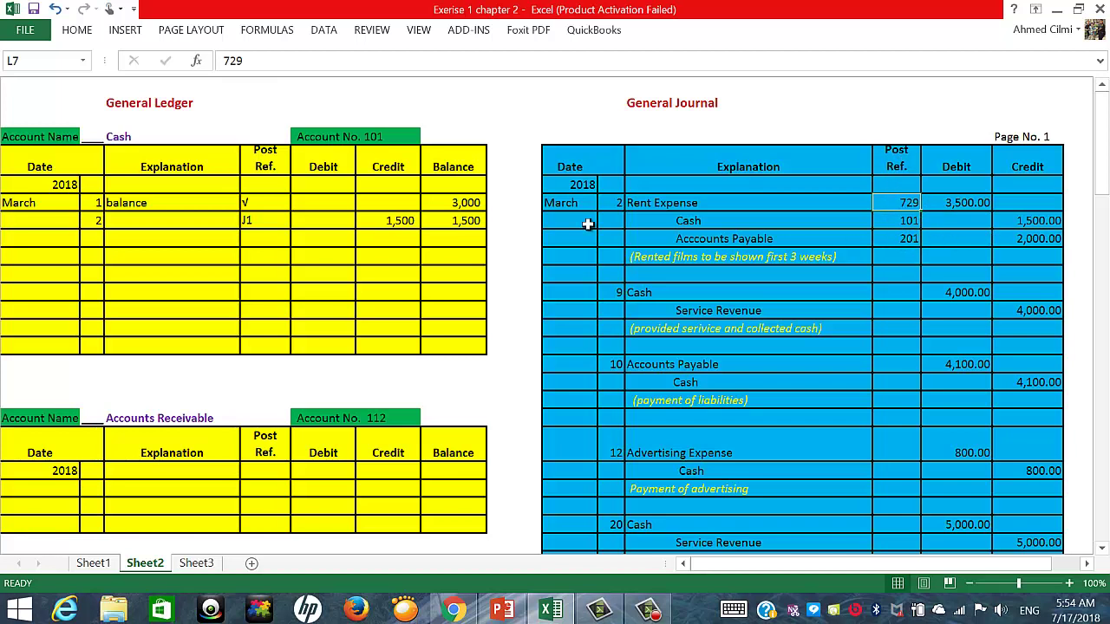
left_click(282, 223)
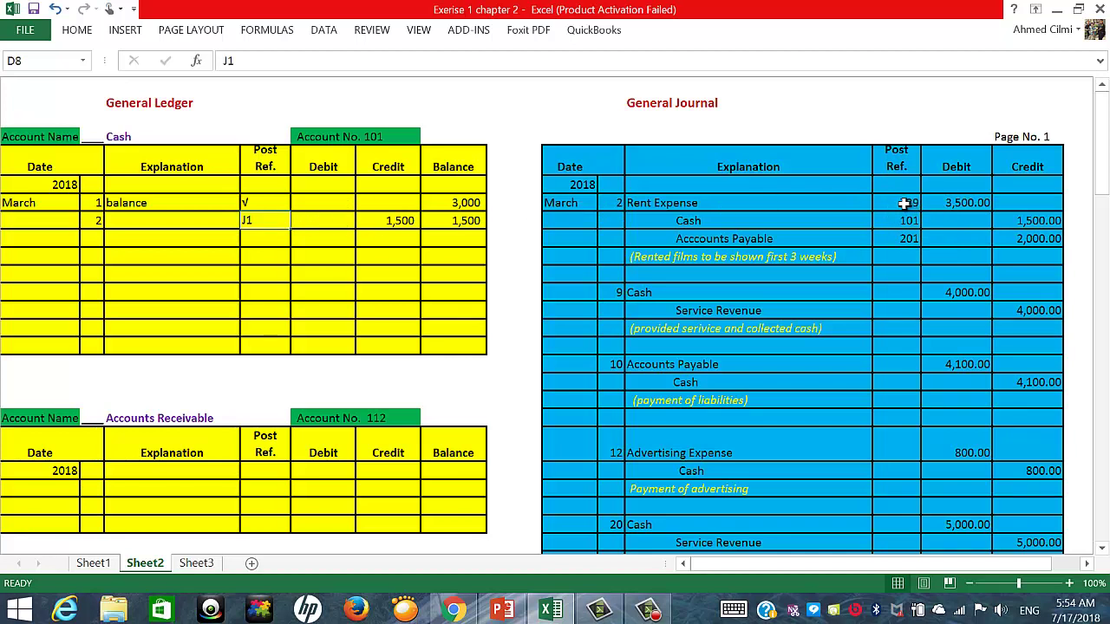
left_click(947, 205)
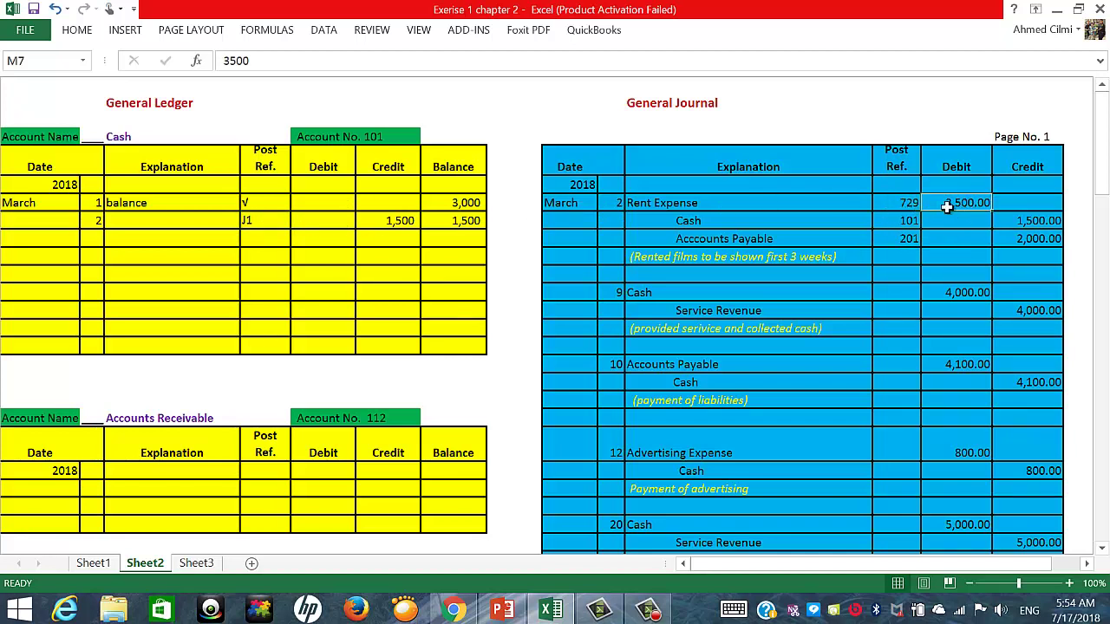
left_click(699, 200)
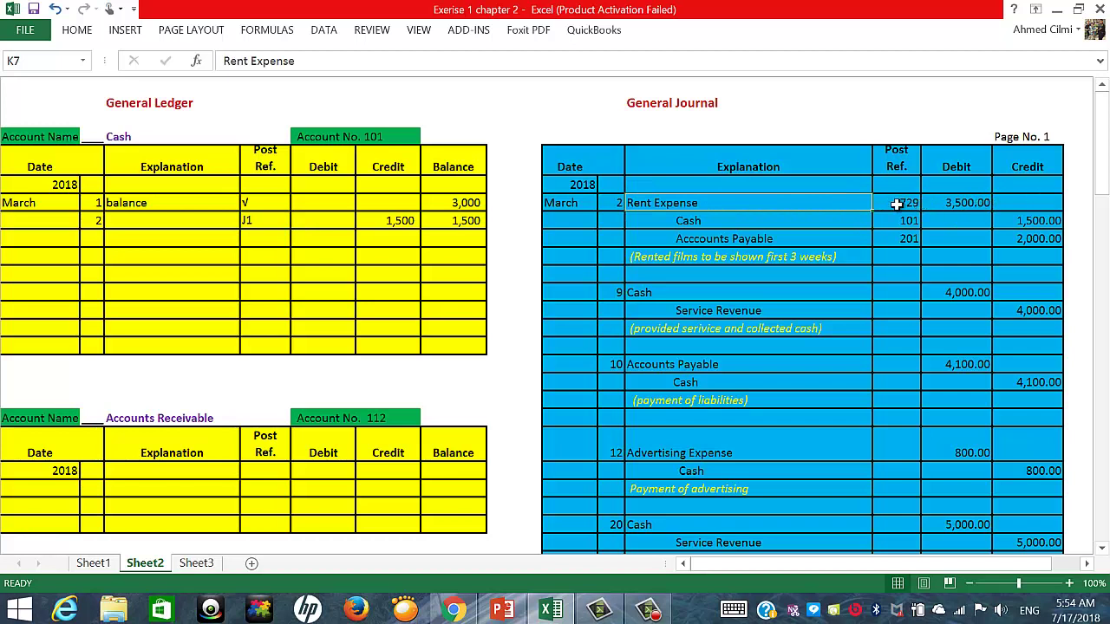
left_click(896, 205)
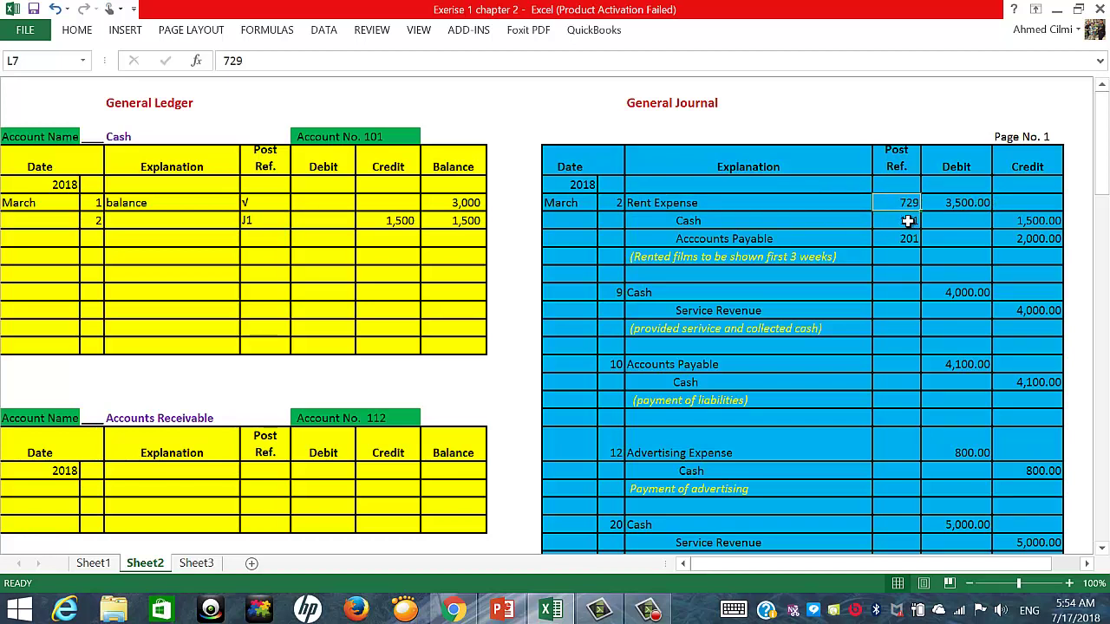
left_click(908, 221)
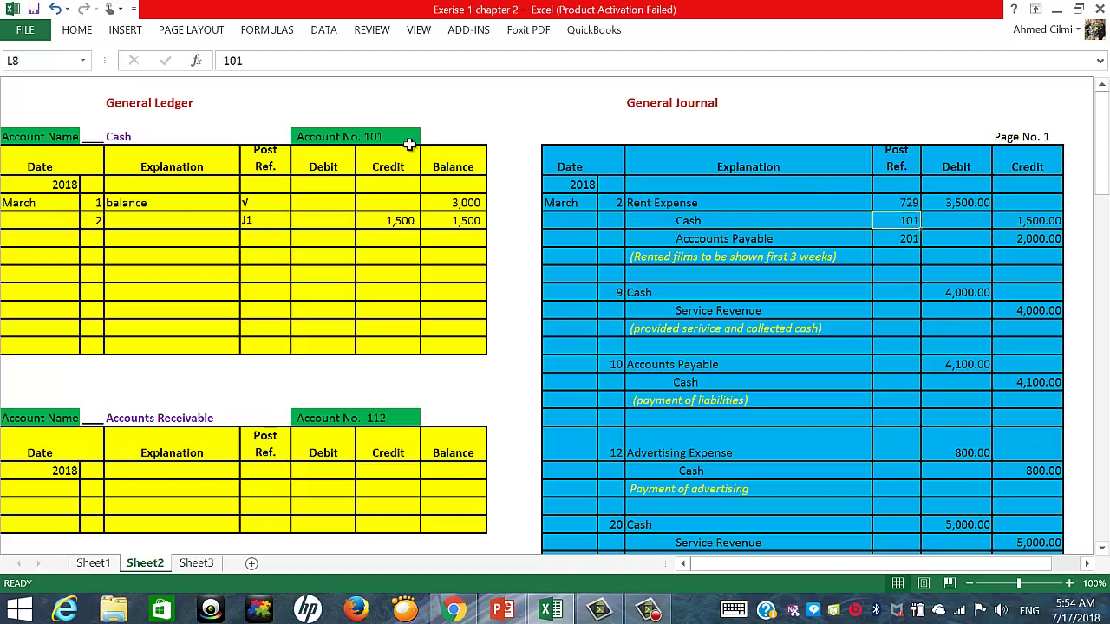
left_click(382, 139)
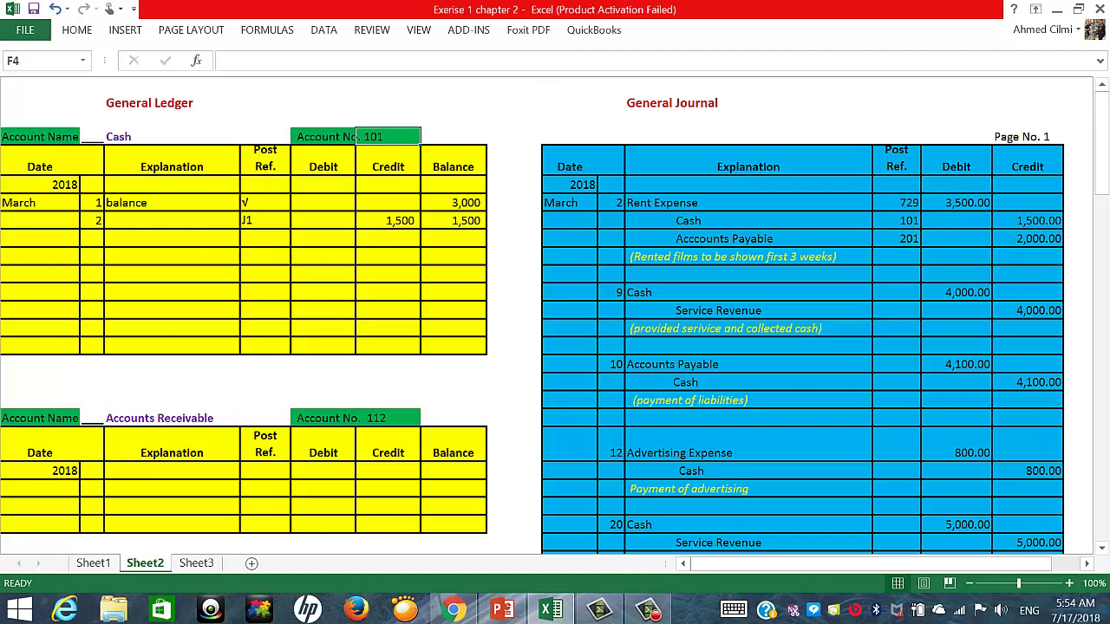
left_click(150, 103)
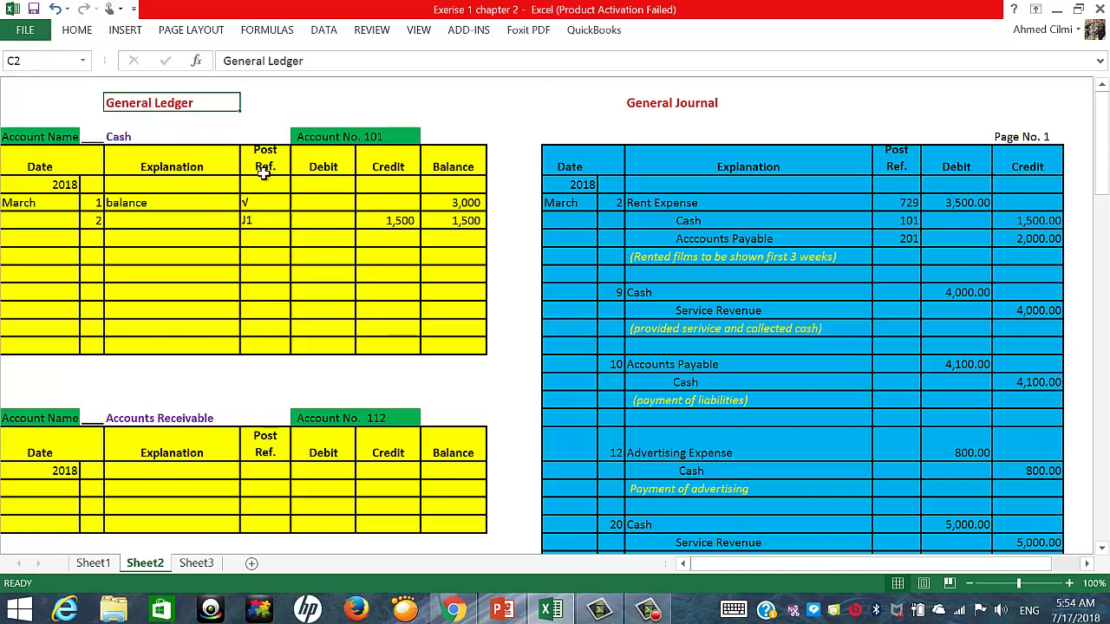
left_click(271, 224)
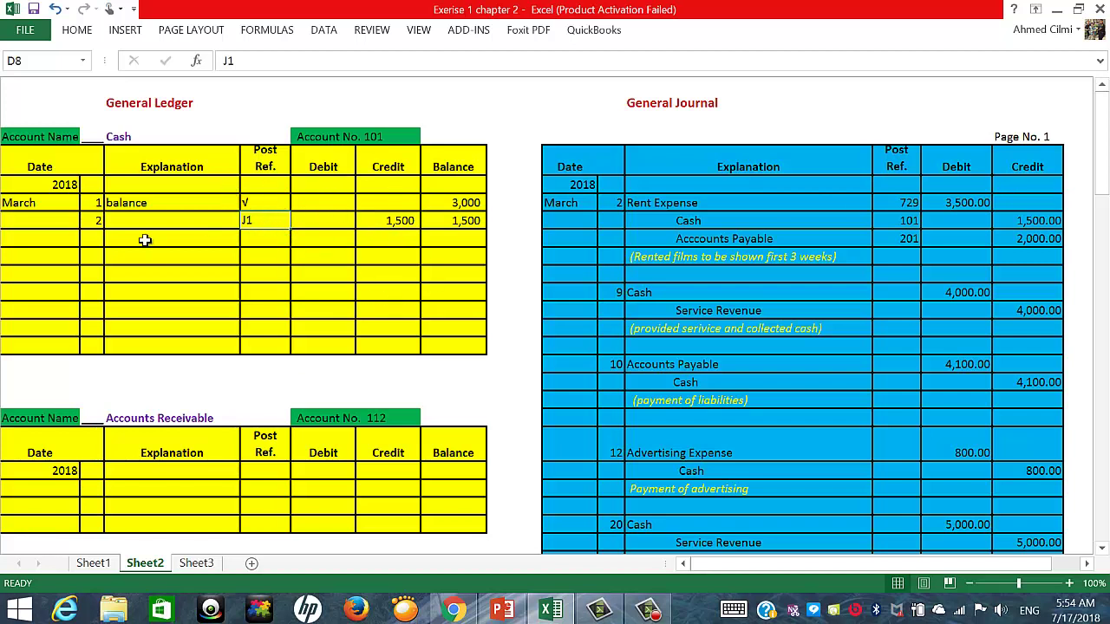
left_click(393, 221)
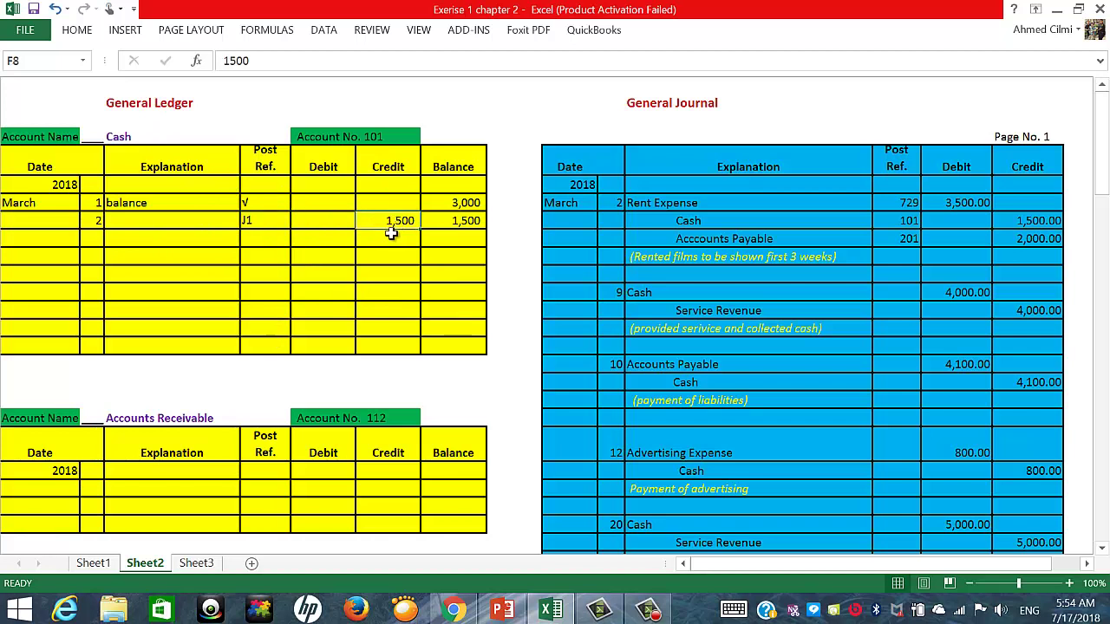
left_click(270, 221)
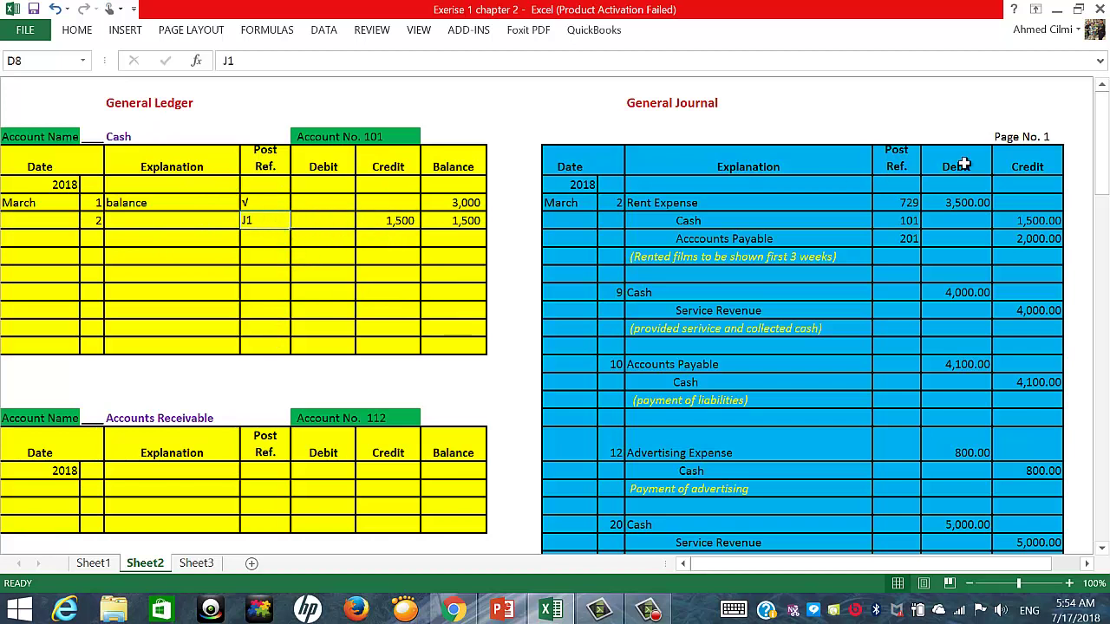